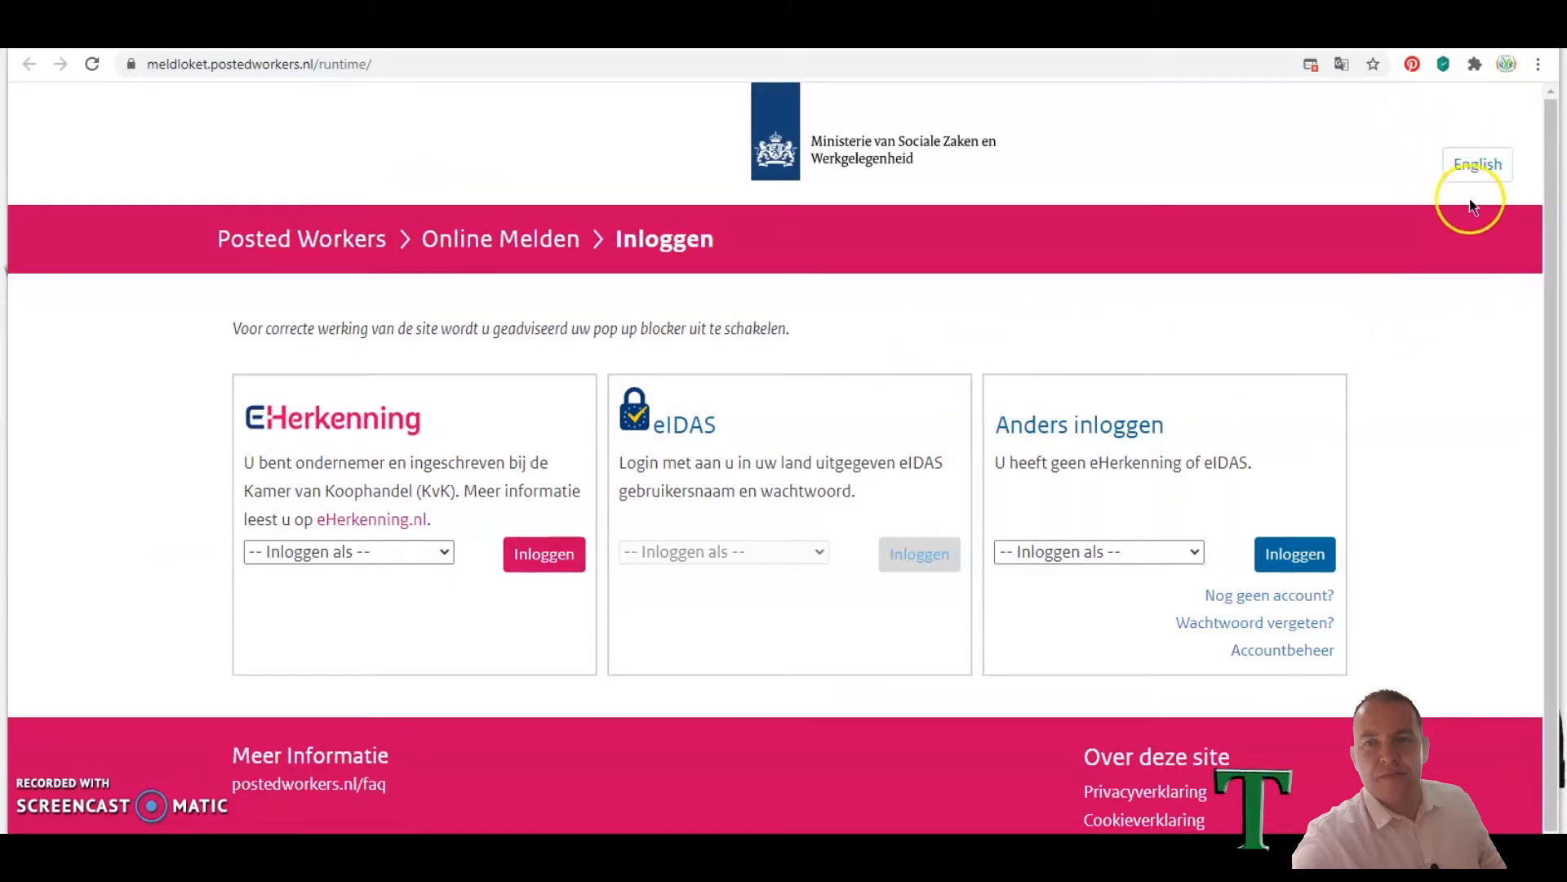
- Switch the posted workers login site to English
click(1478, 166)
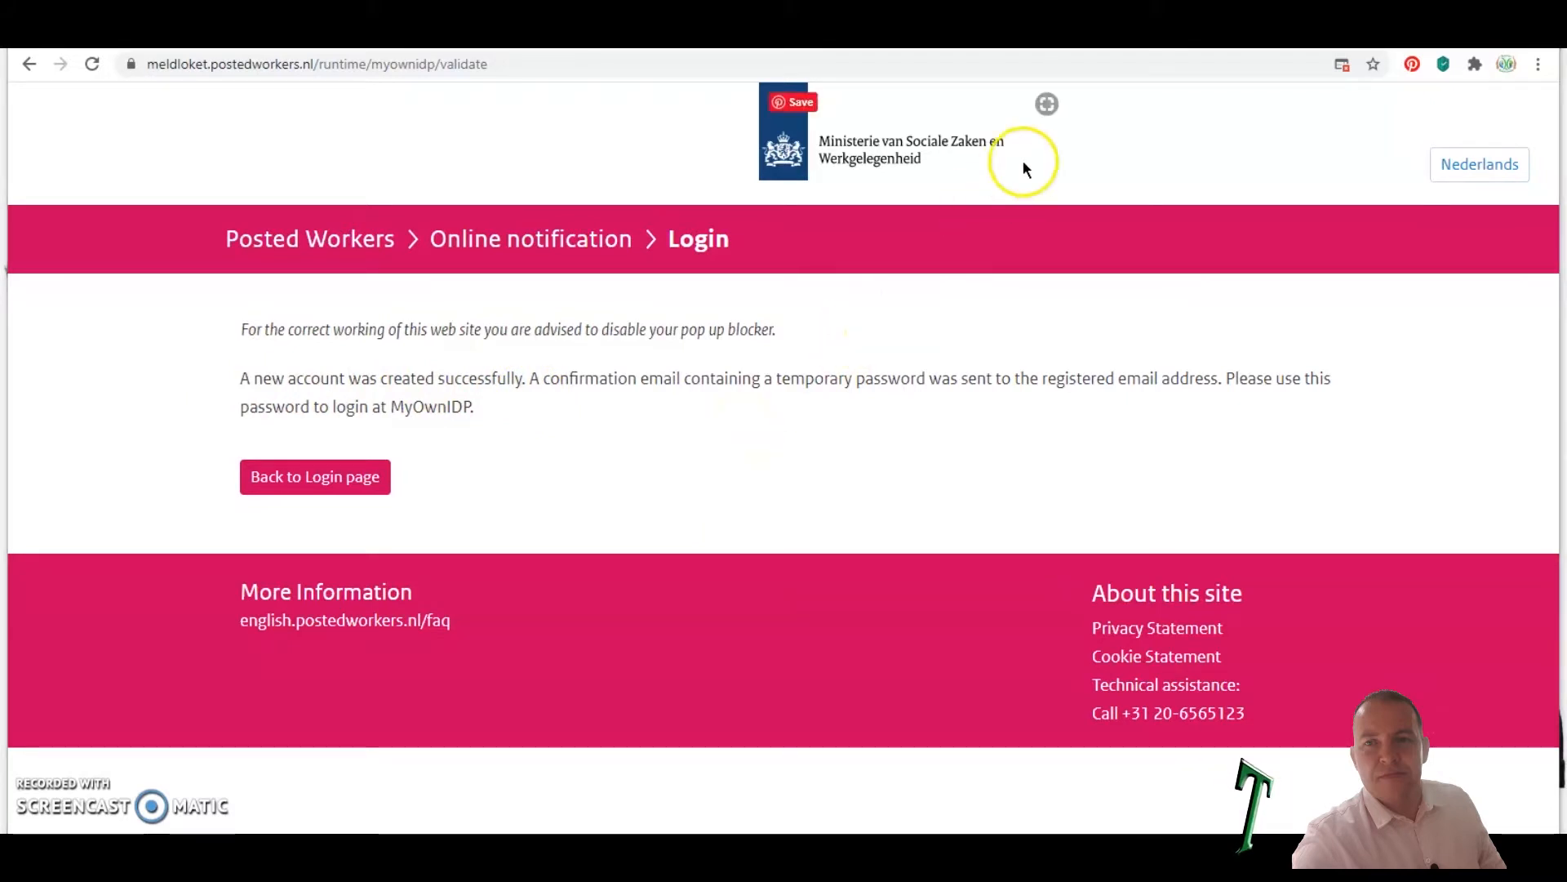
click(938, 34)
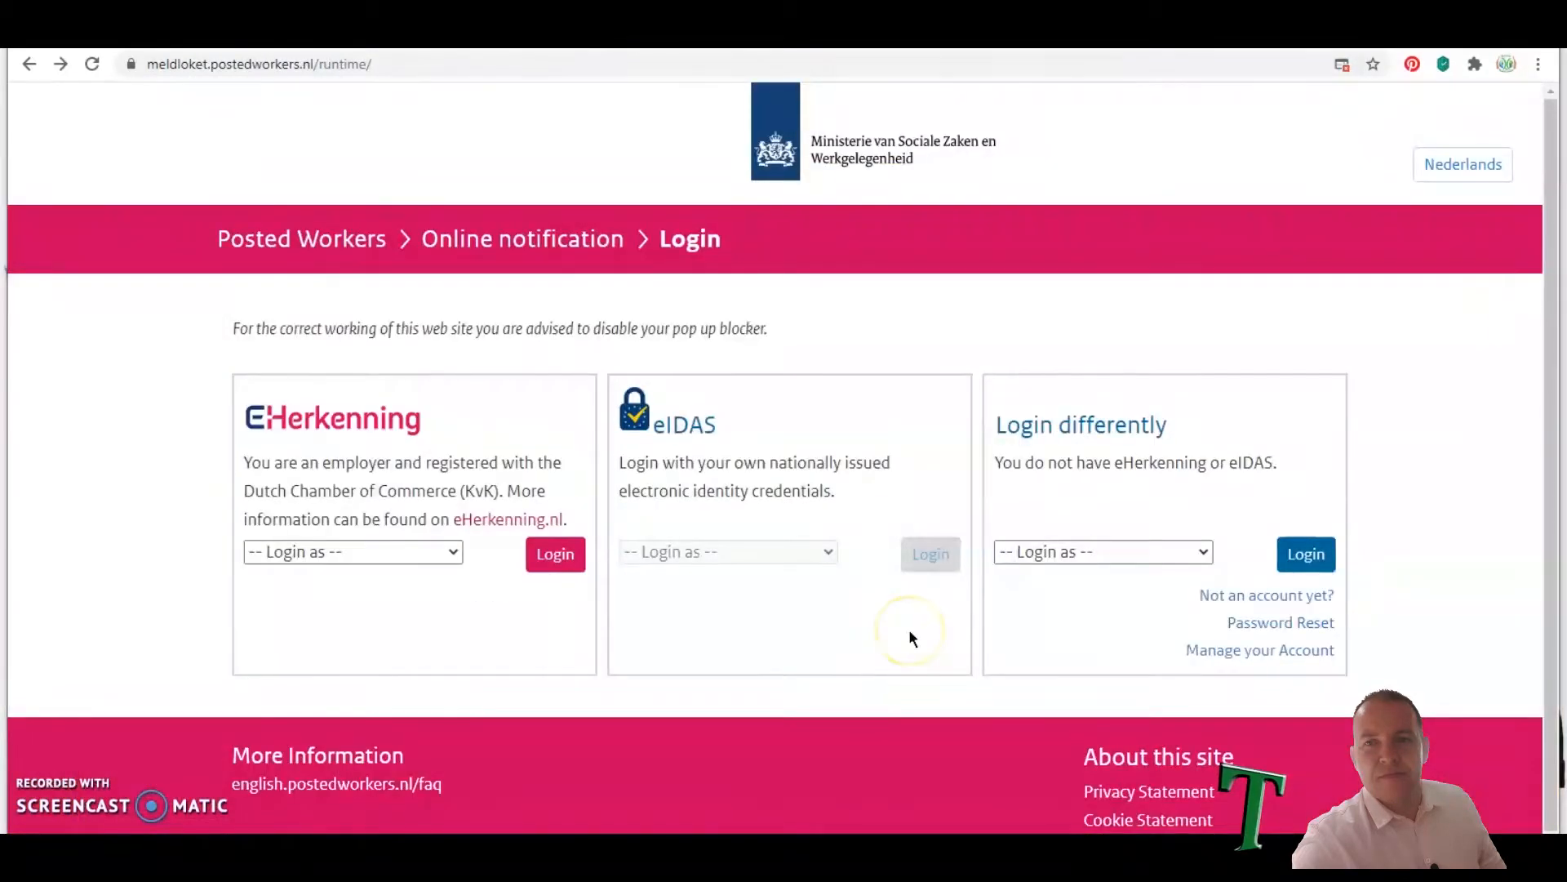
- Choose to log in differently as Employer or self-employed and open the credentials form
click(1203, 552)
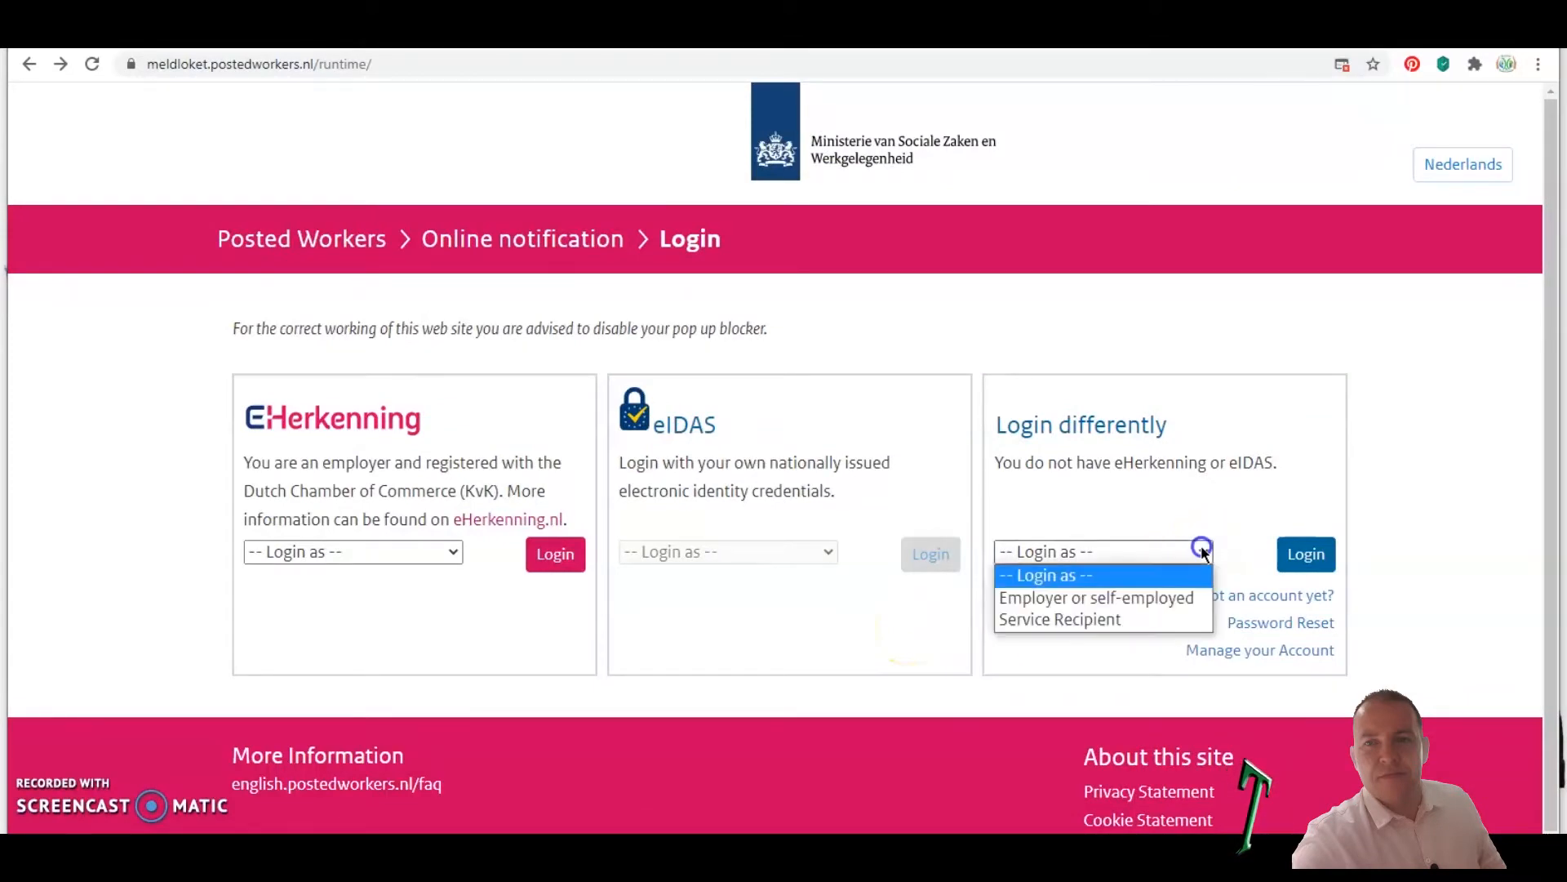
click(1202, 552)
click(1202, 553)
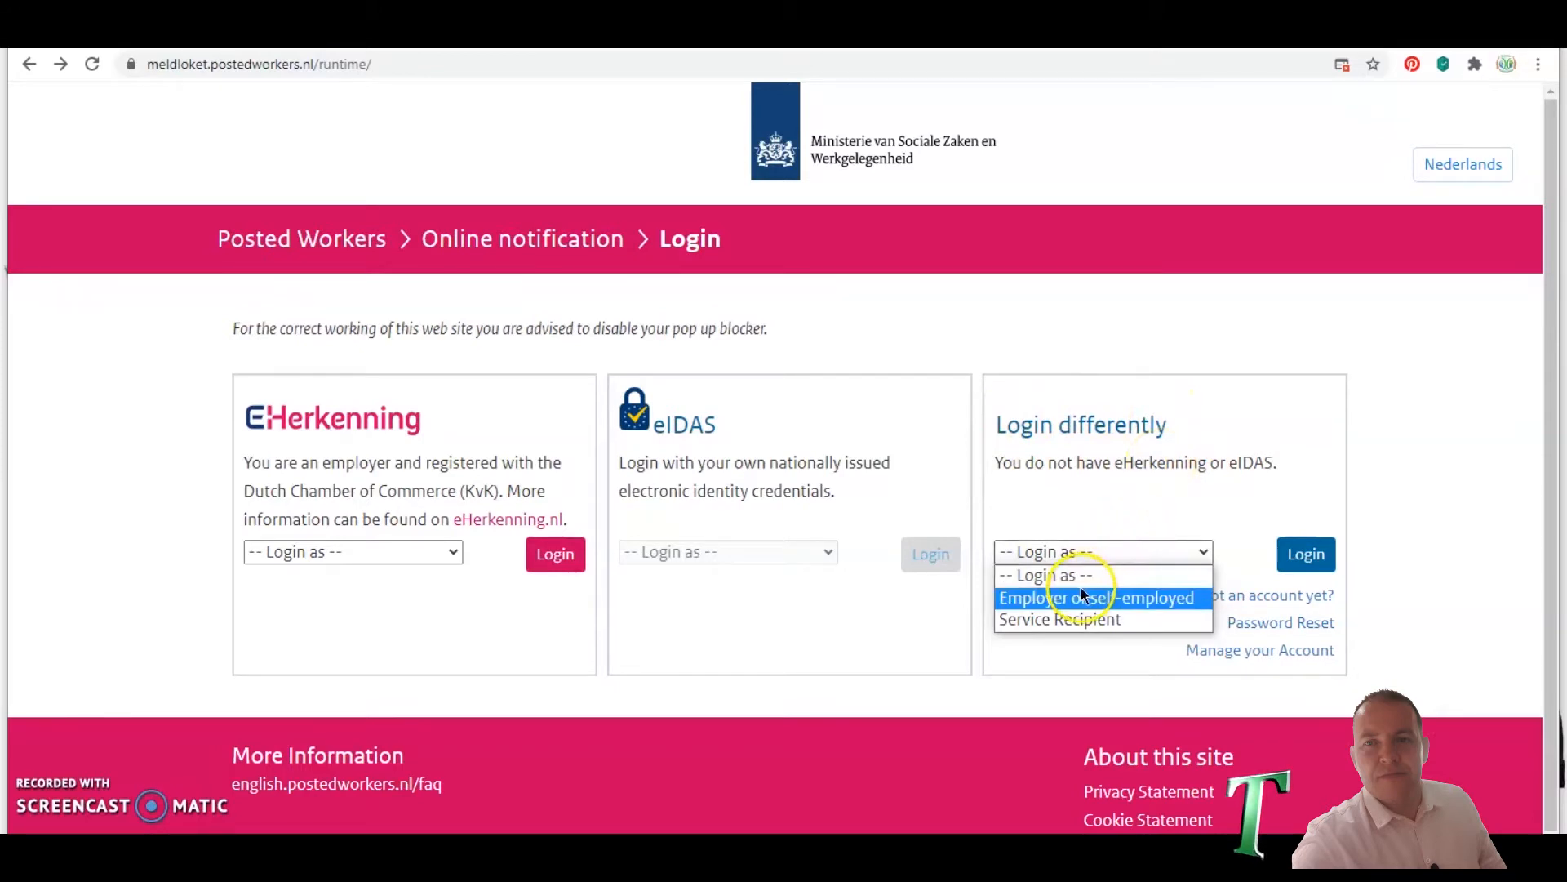
click(1131, 599)
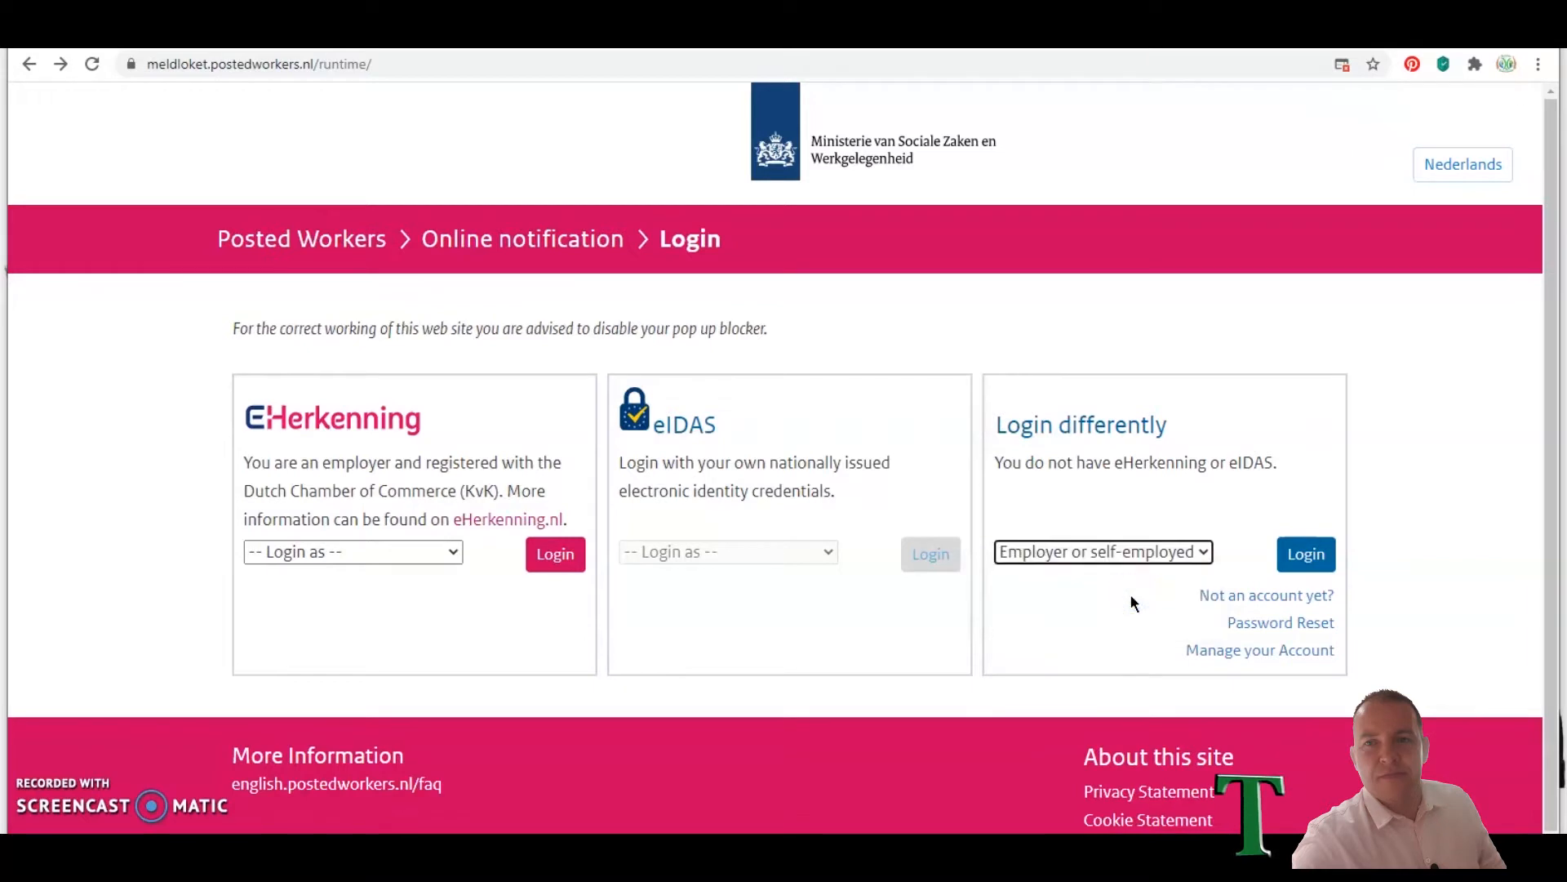
click(1306, 555)
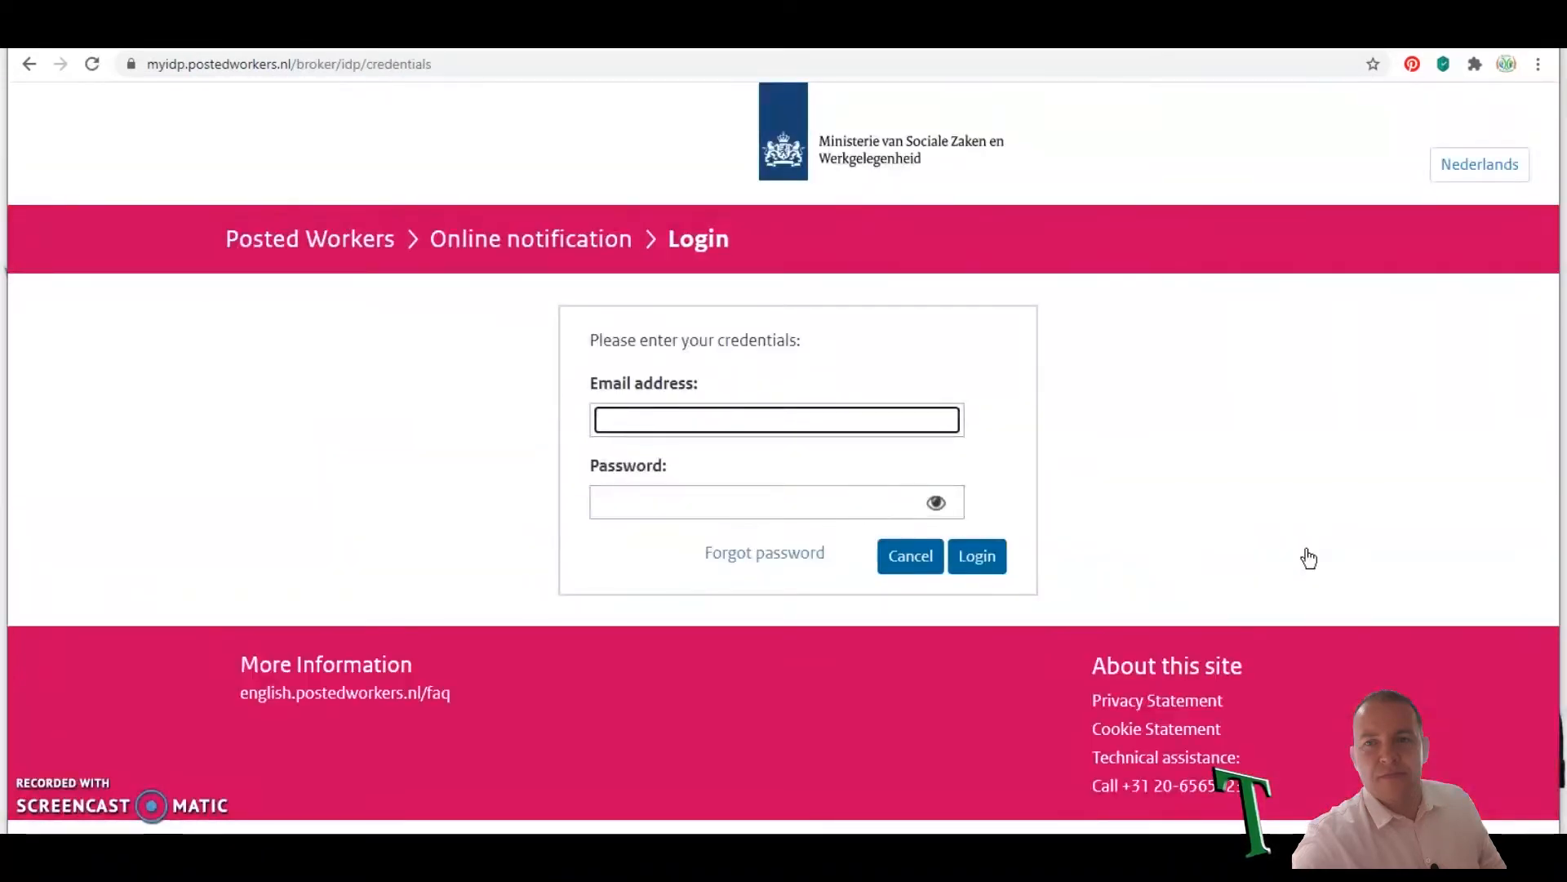
- Log in with the account's e-mail address and temporary password, and set a new personal password that meets the password policy
click(638, 423)
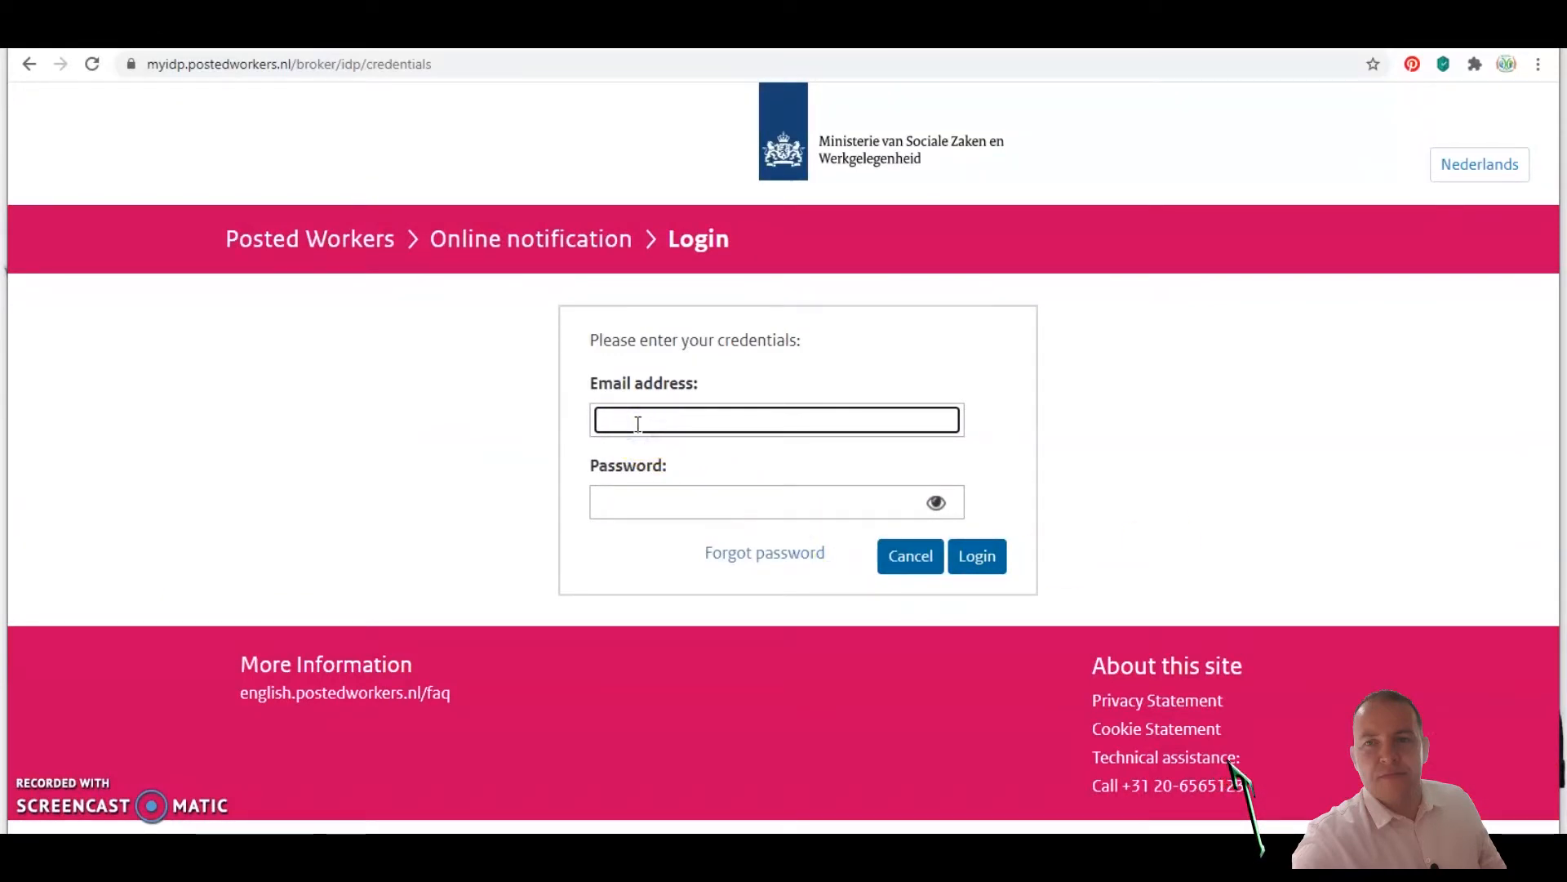
click(656, 495)
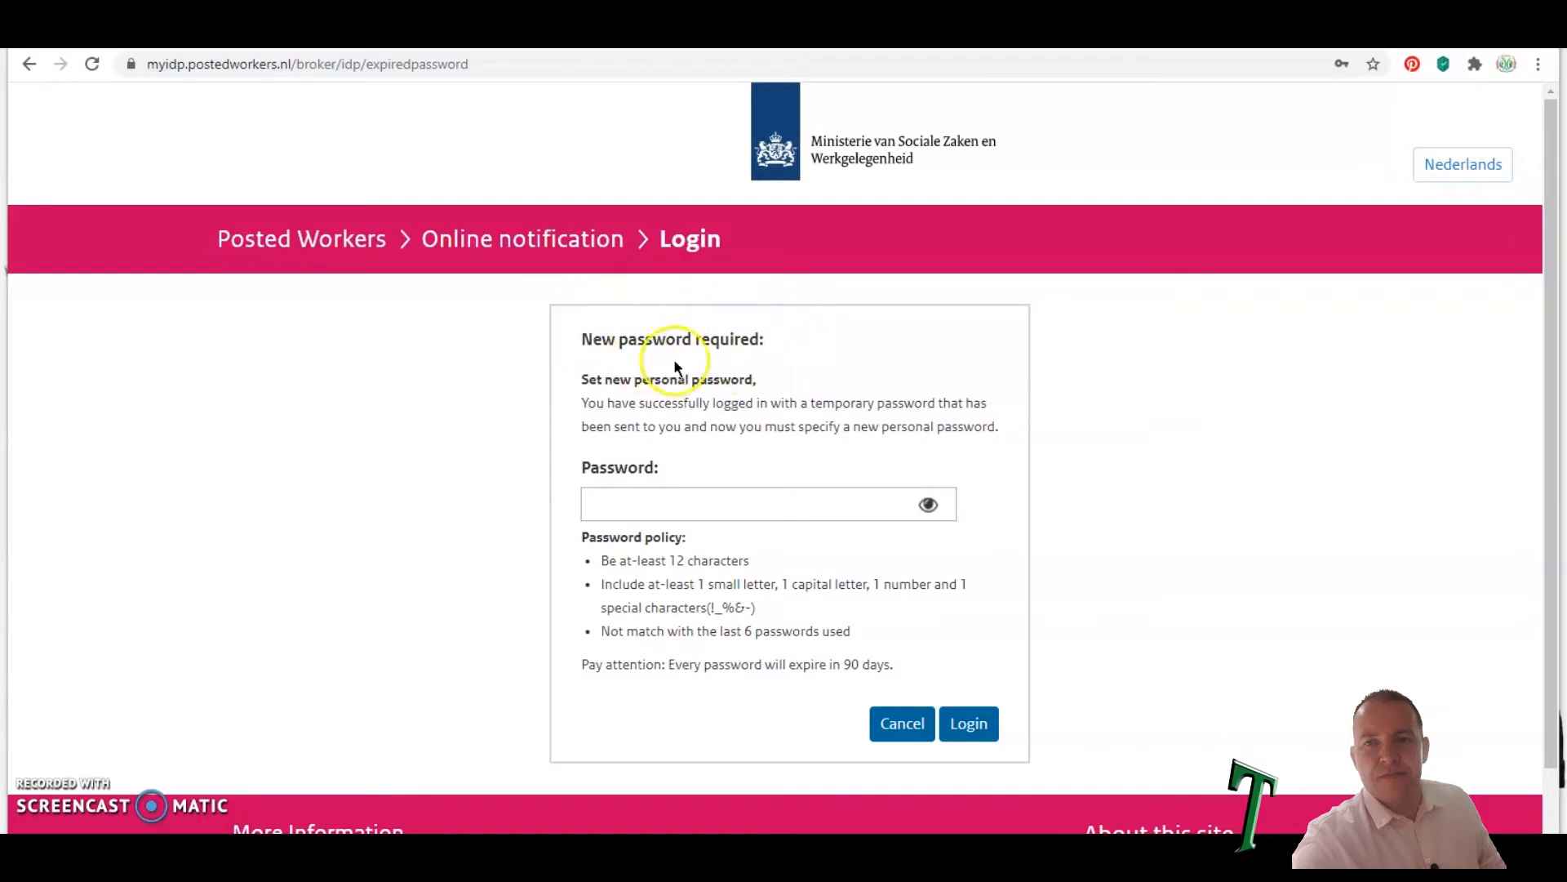
click(627, 503)
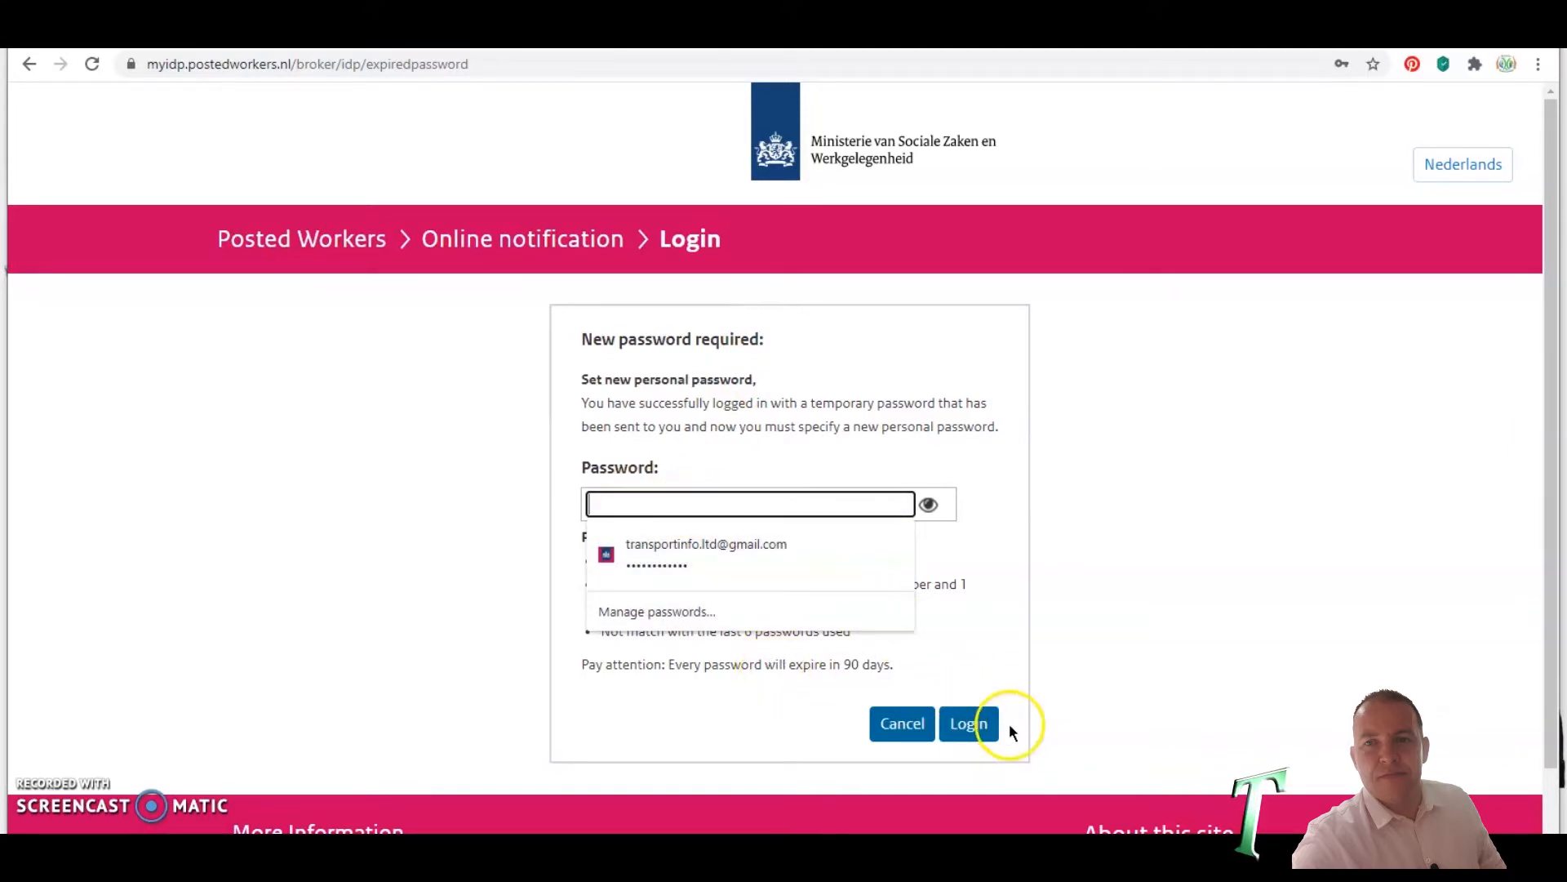
key(Return)
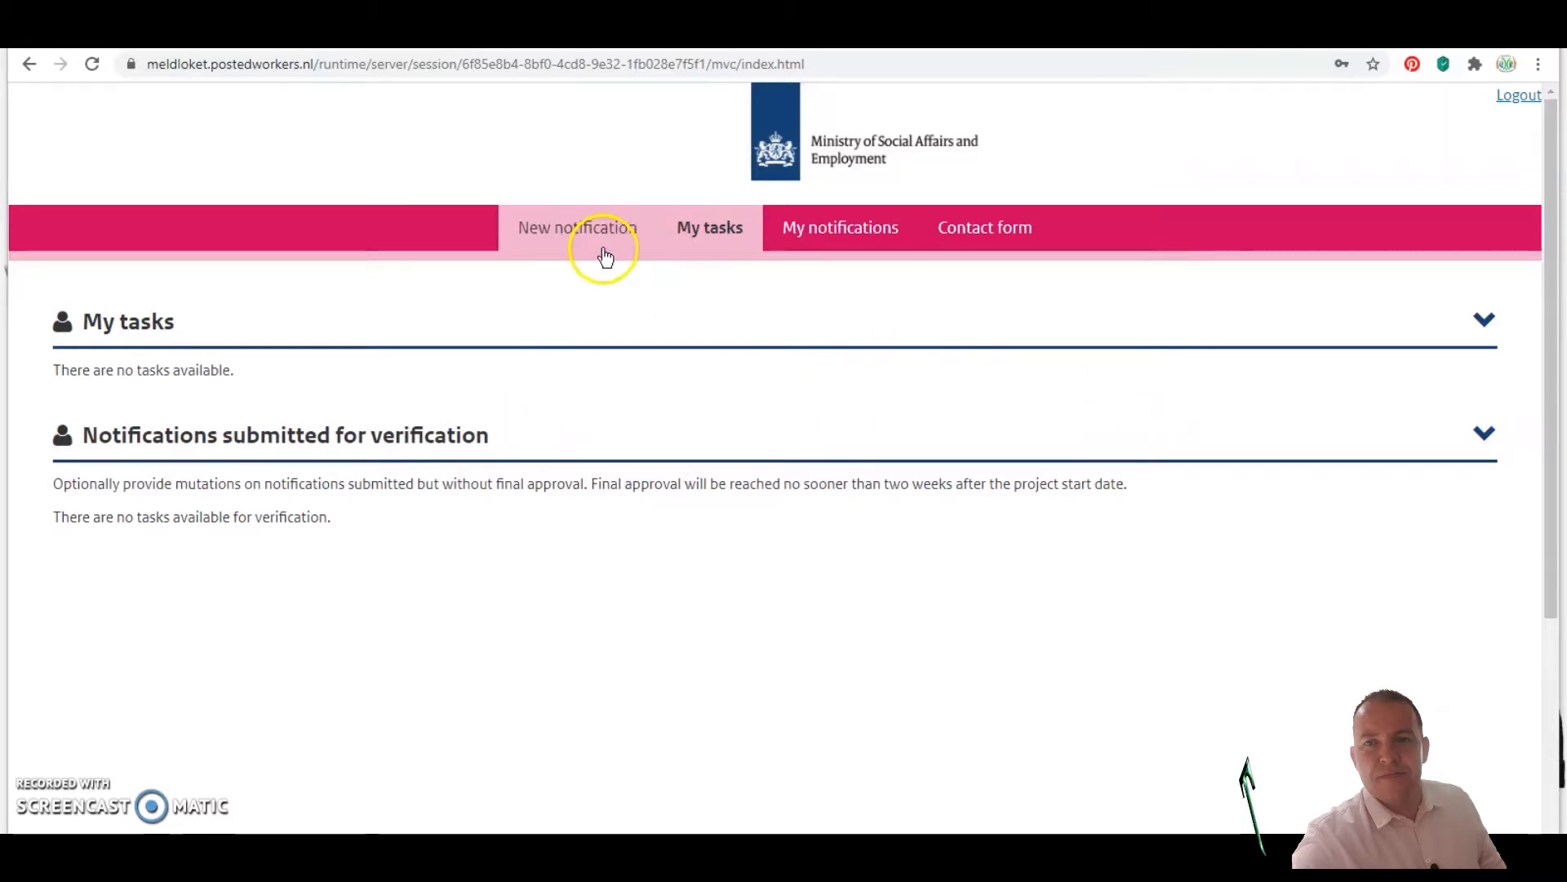
- Check the overview of actual and completed notifications and start a new notification
click(563, 230)
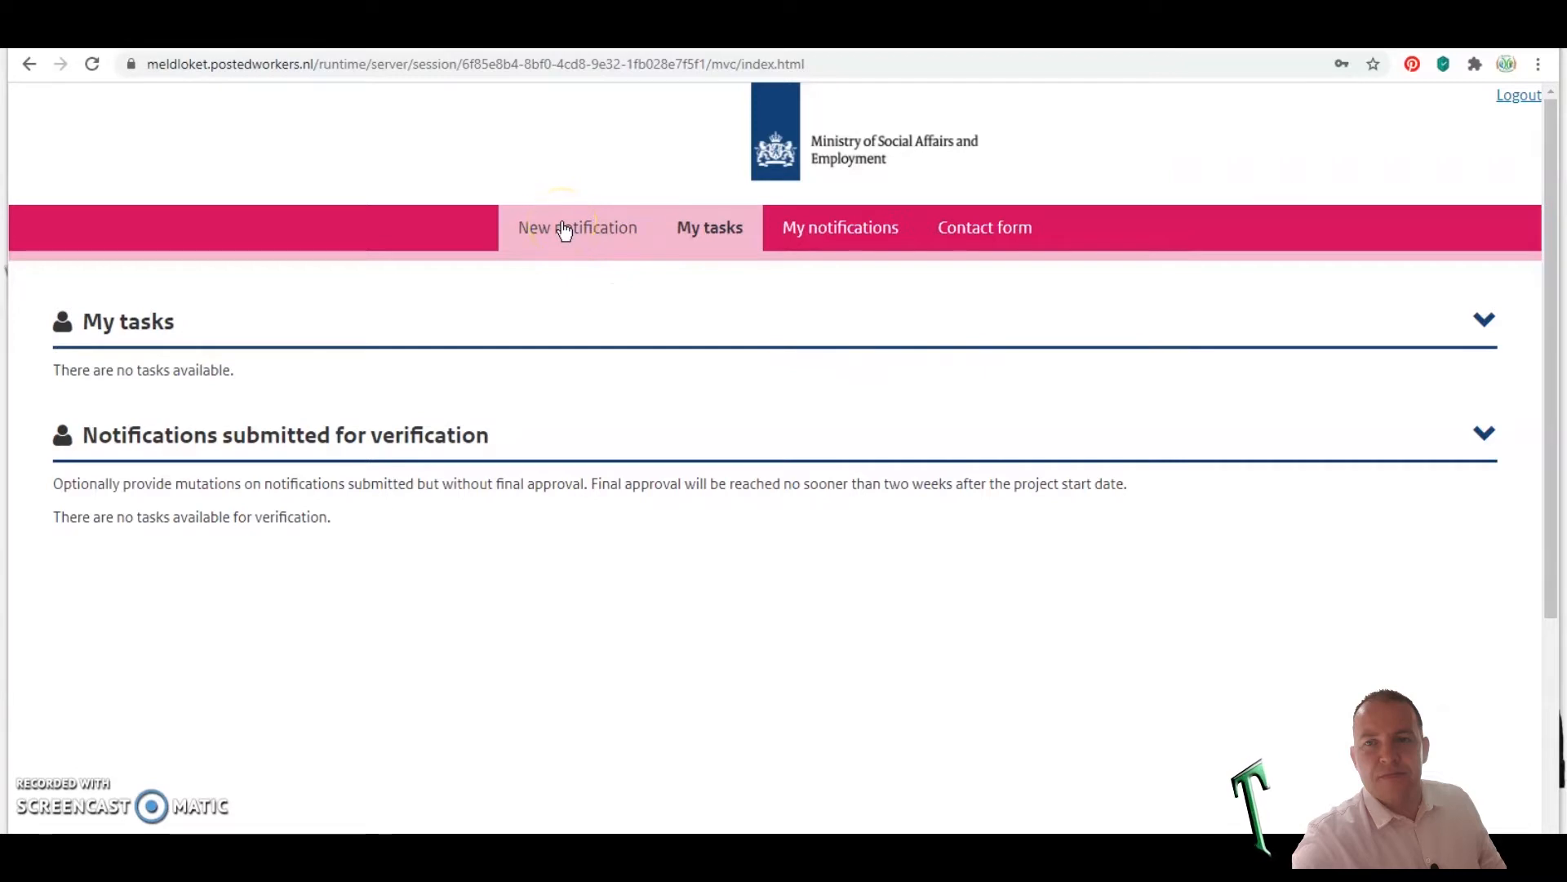
click(845, 232)
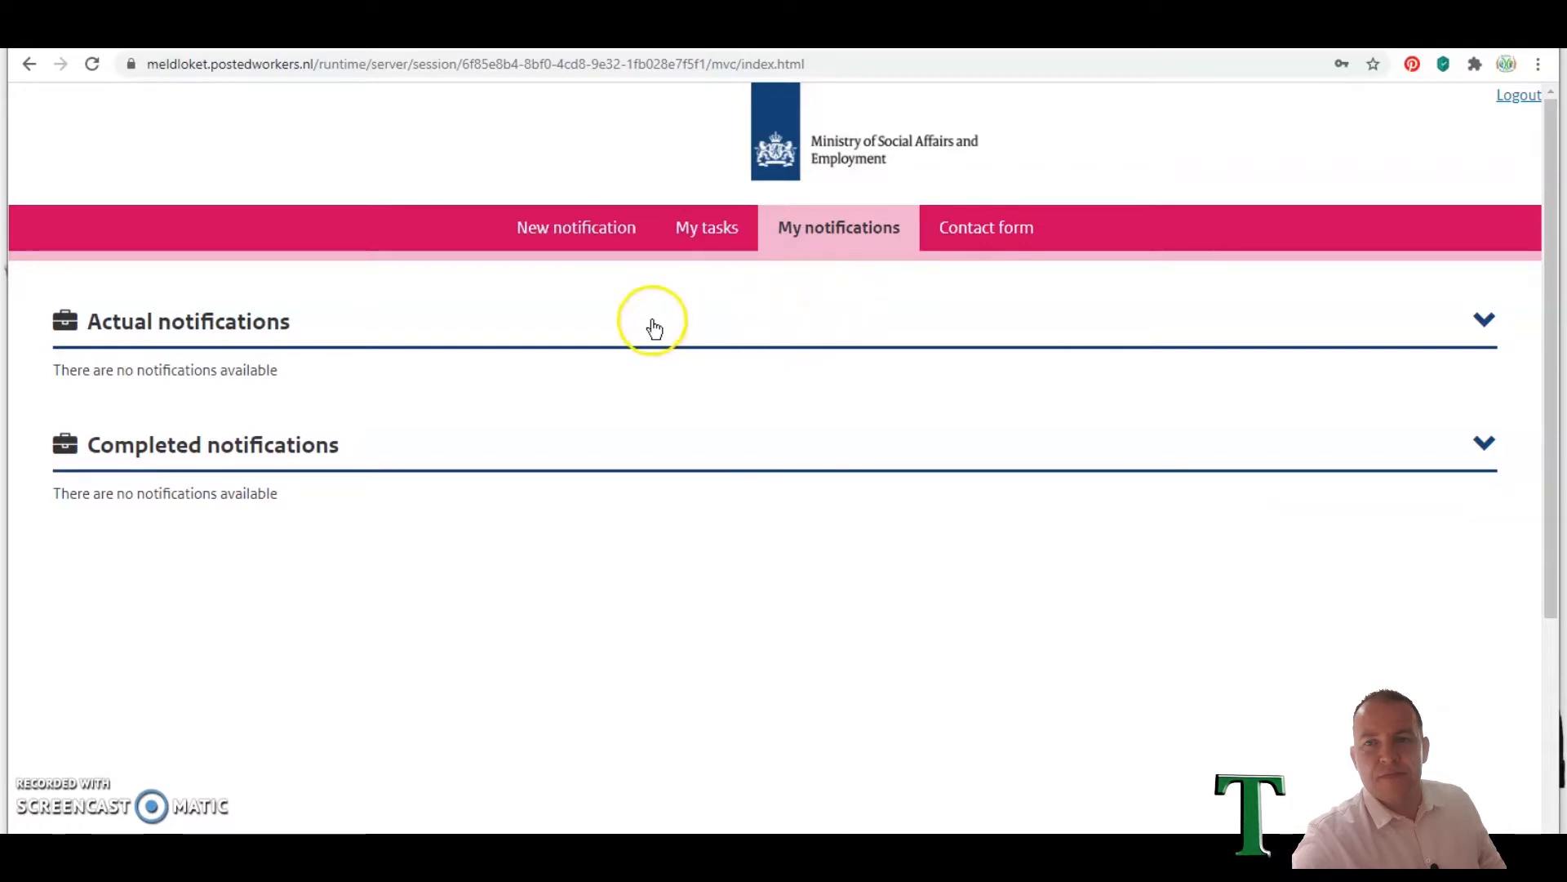
click(576, 229)
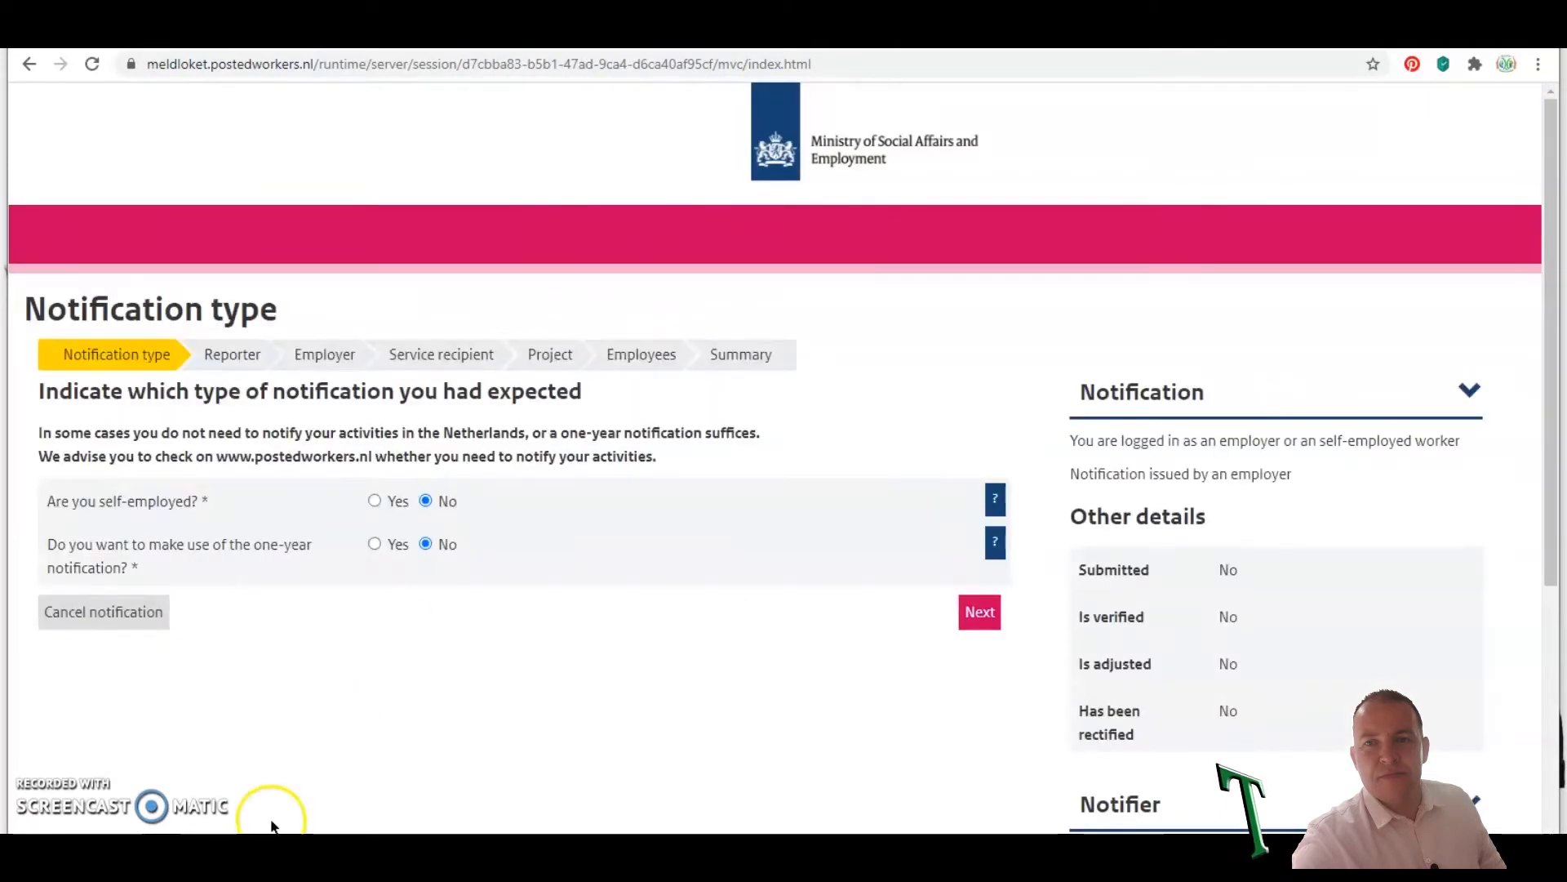
- Read the help on the one-year notification and proceed to the reporter details with self-employed and one-year notification left at No
scroll(721, 586, down, 1)
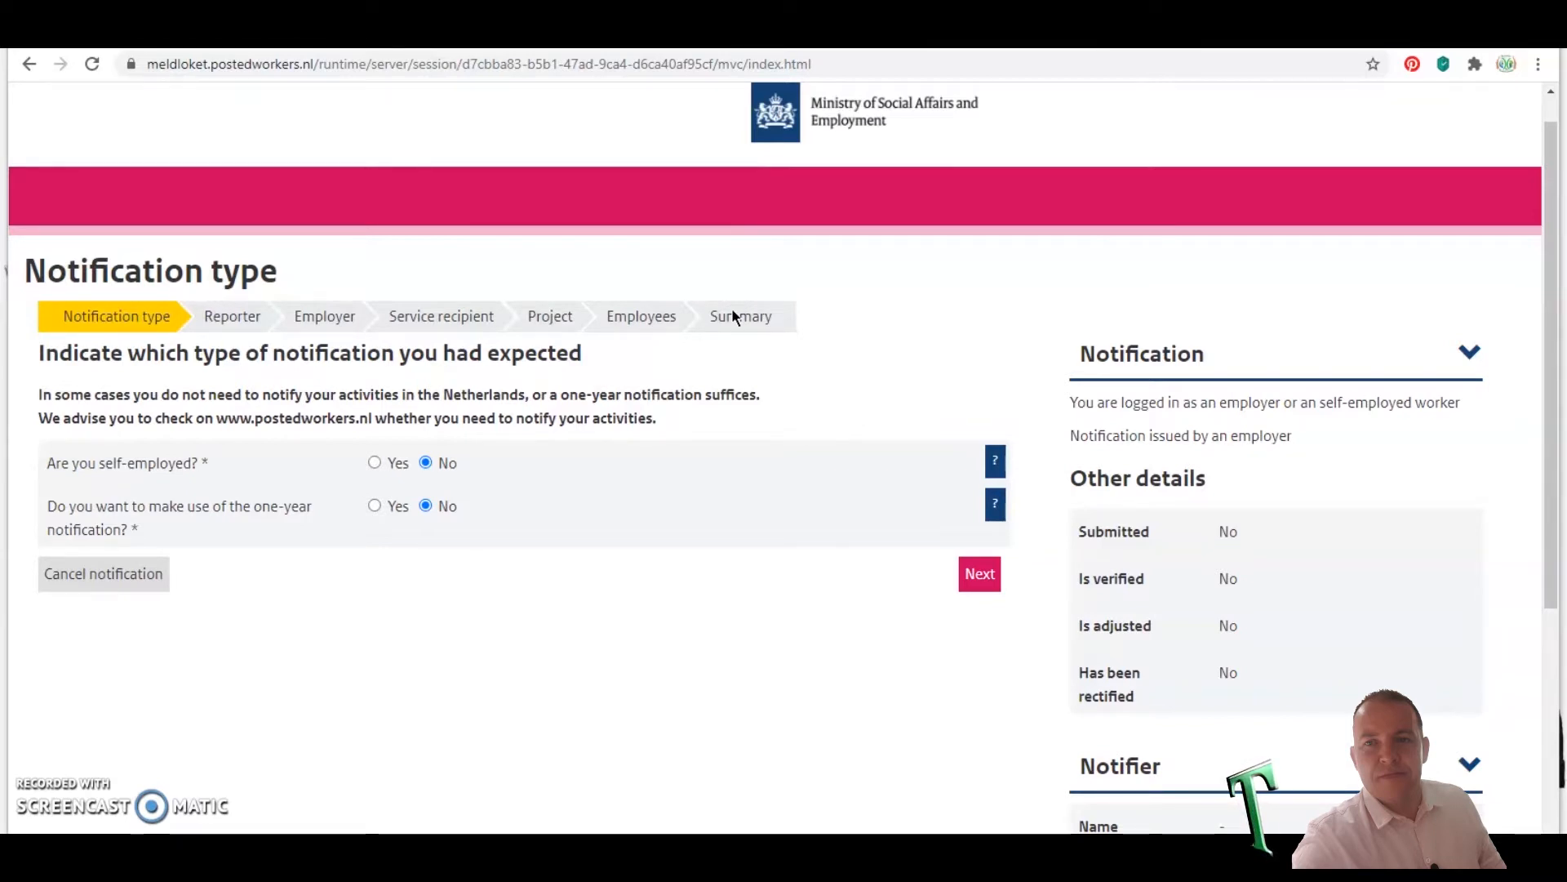
click(901, 315)
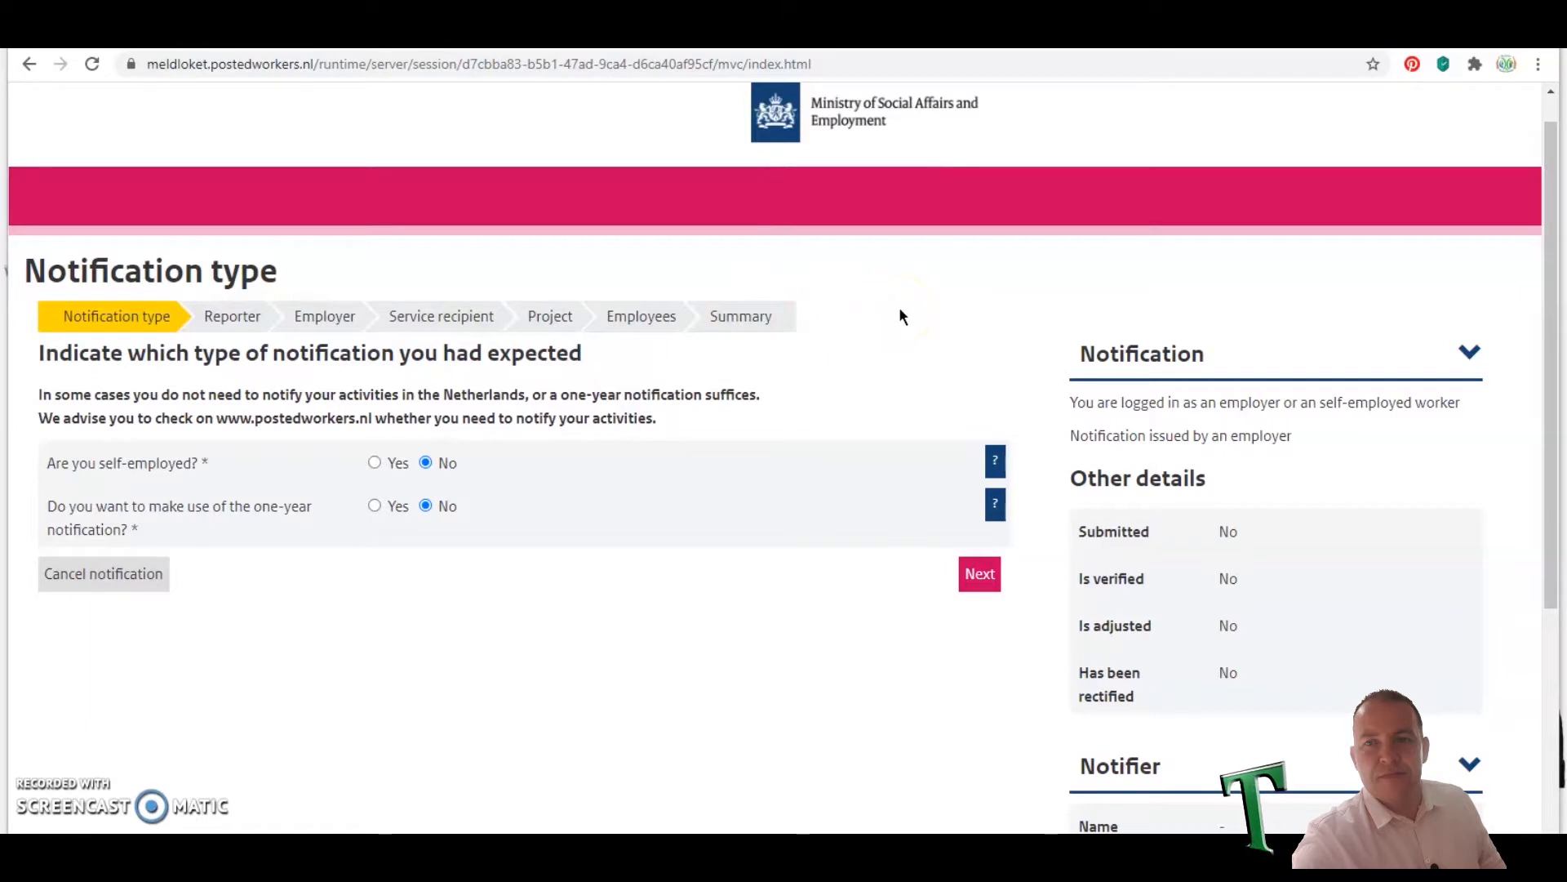
click(874, 318)
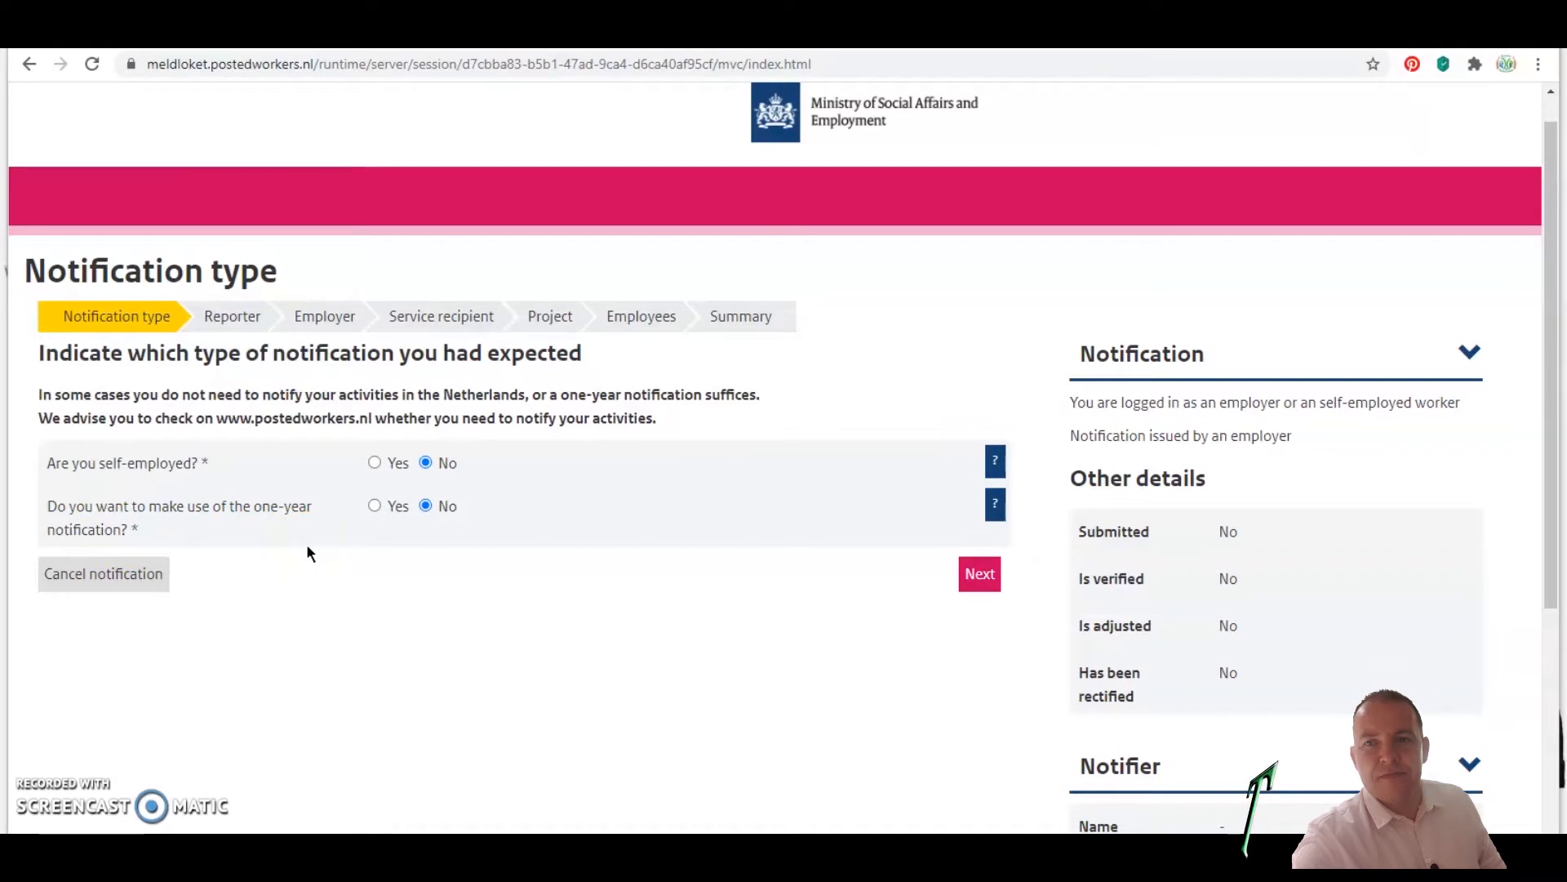
click(995, 505)
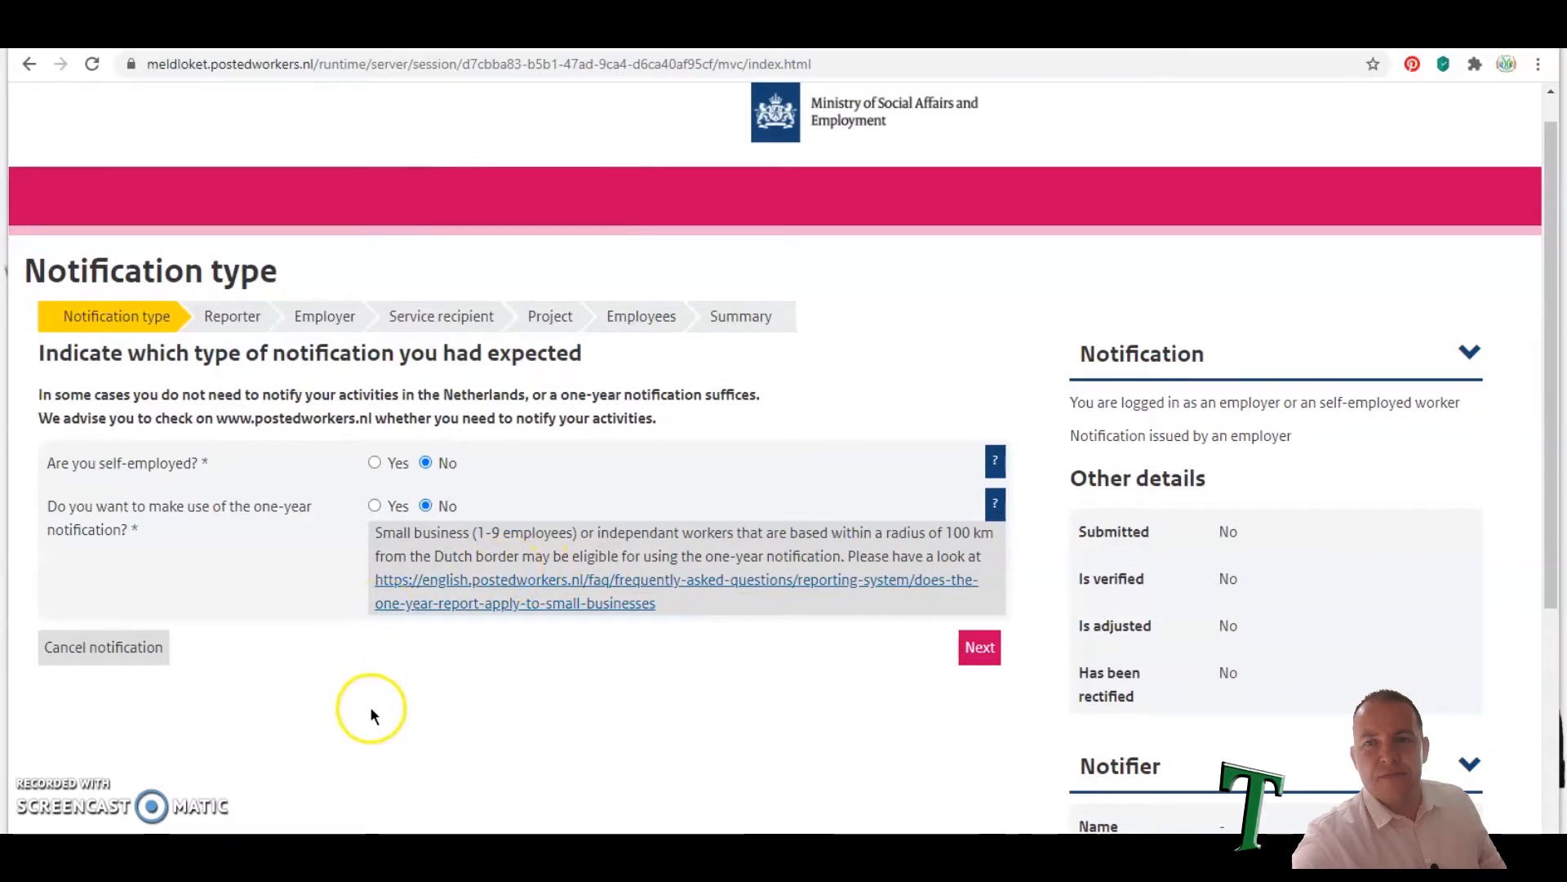
click(979, 653)
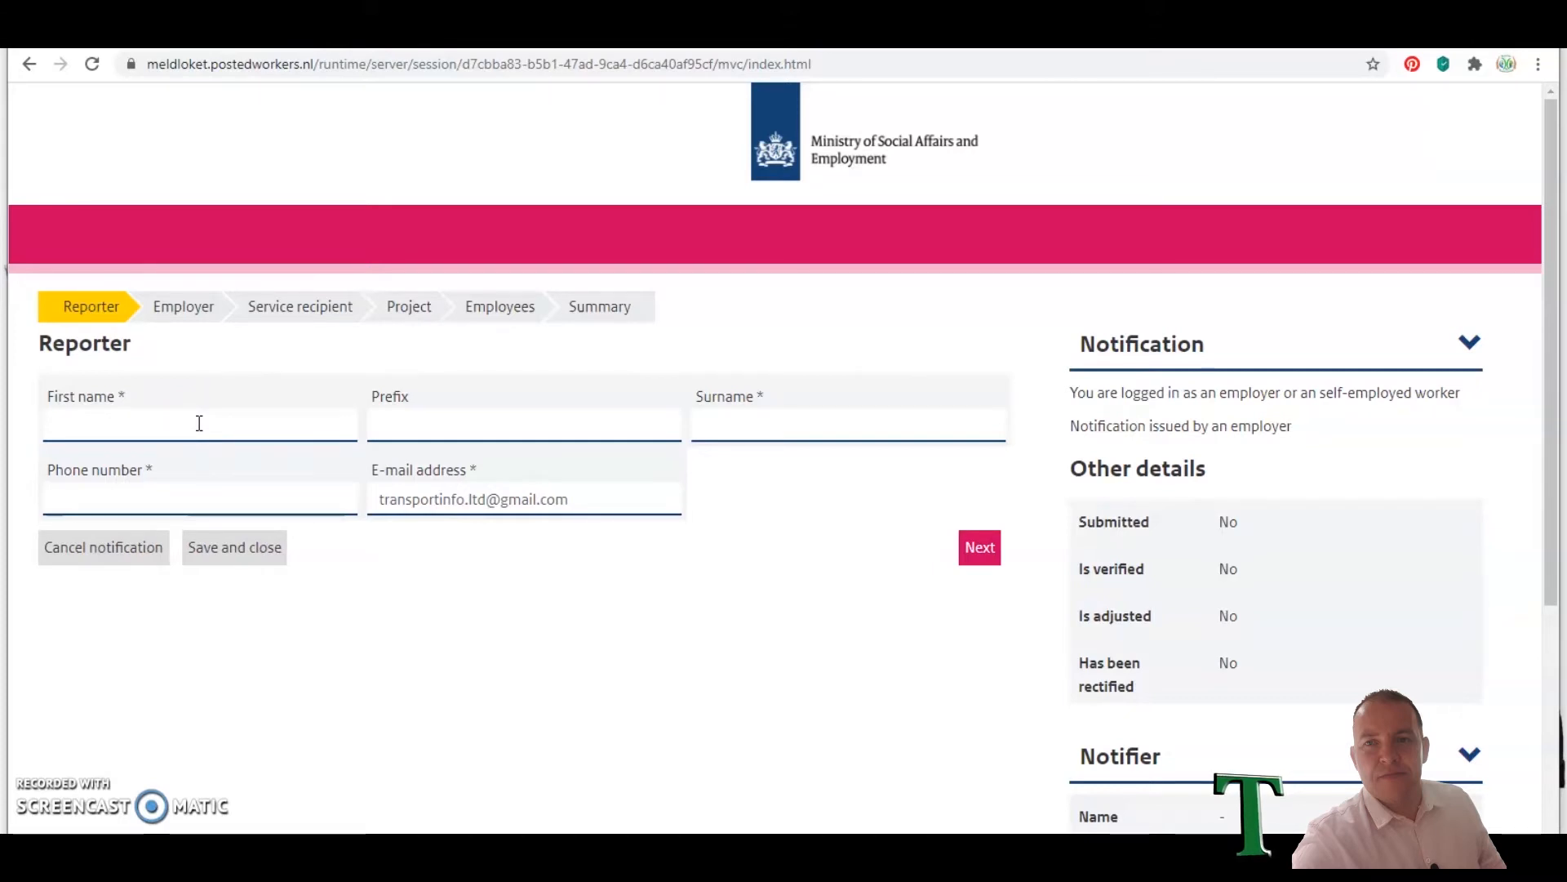
- Enter the reporter's first name, surname and phone number, and continue to the employer details
click(135, 421)
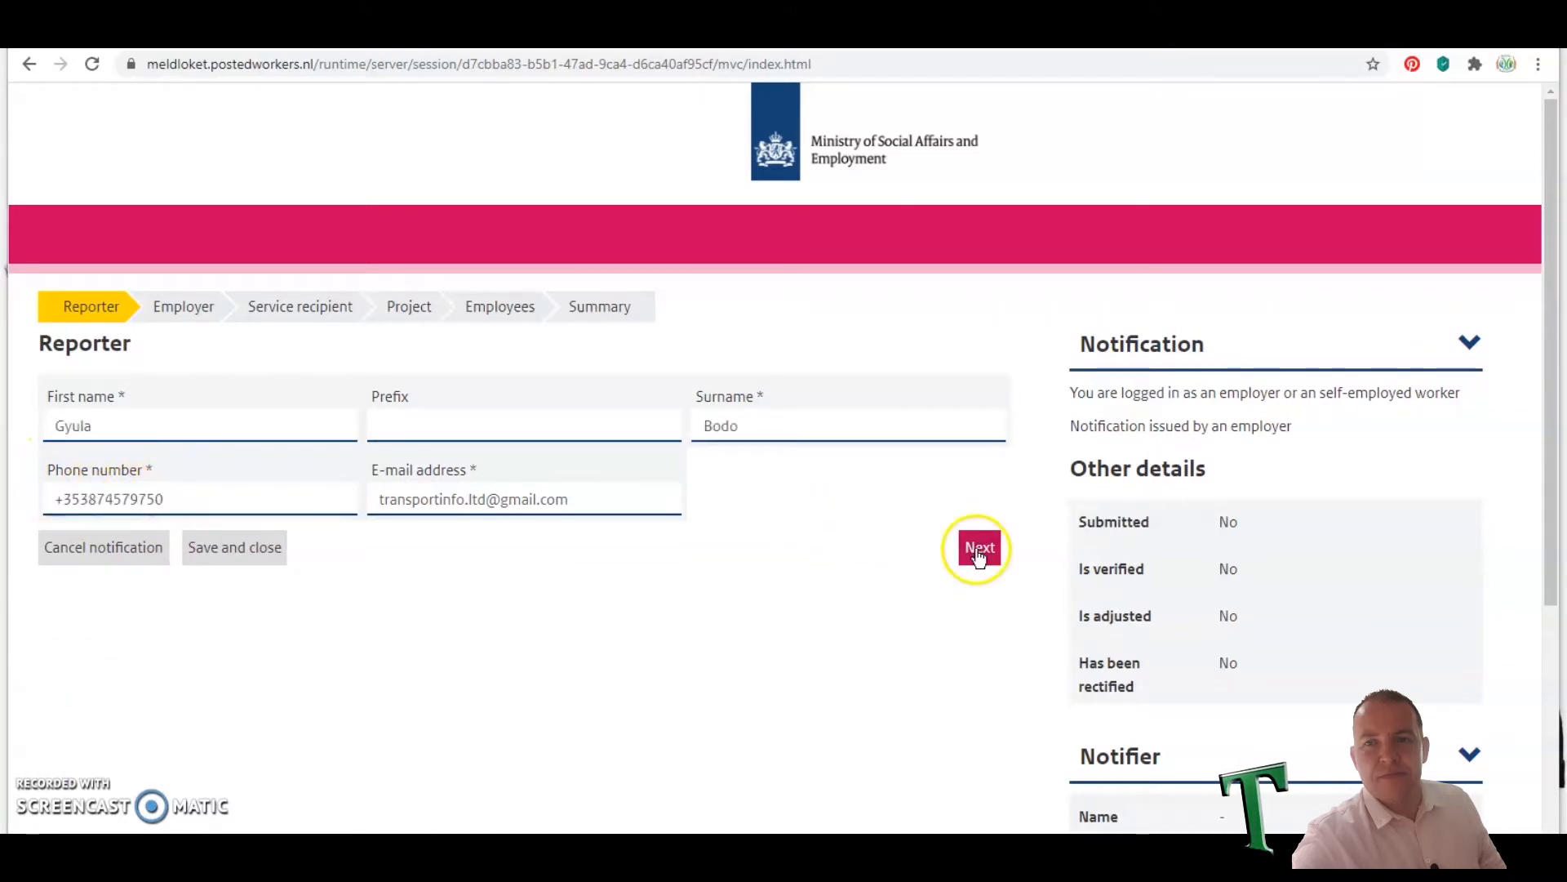
click(977, 548)
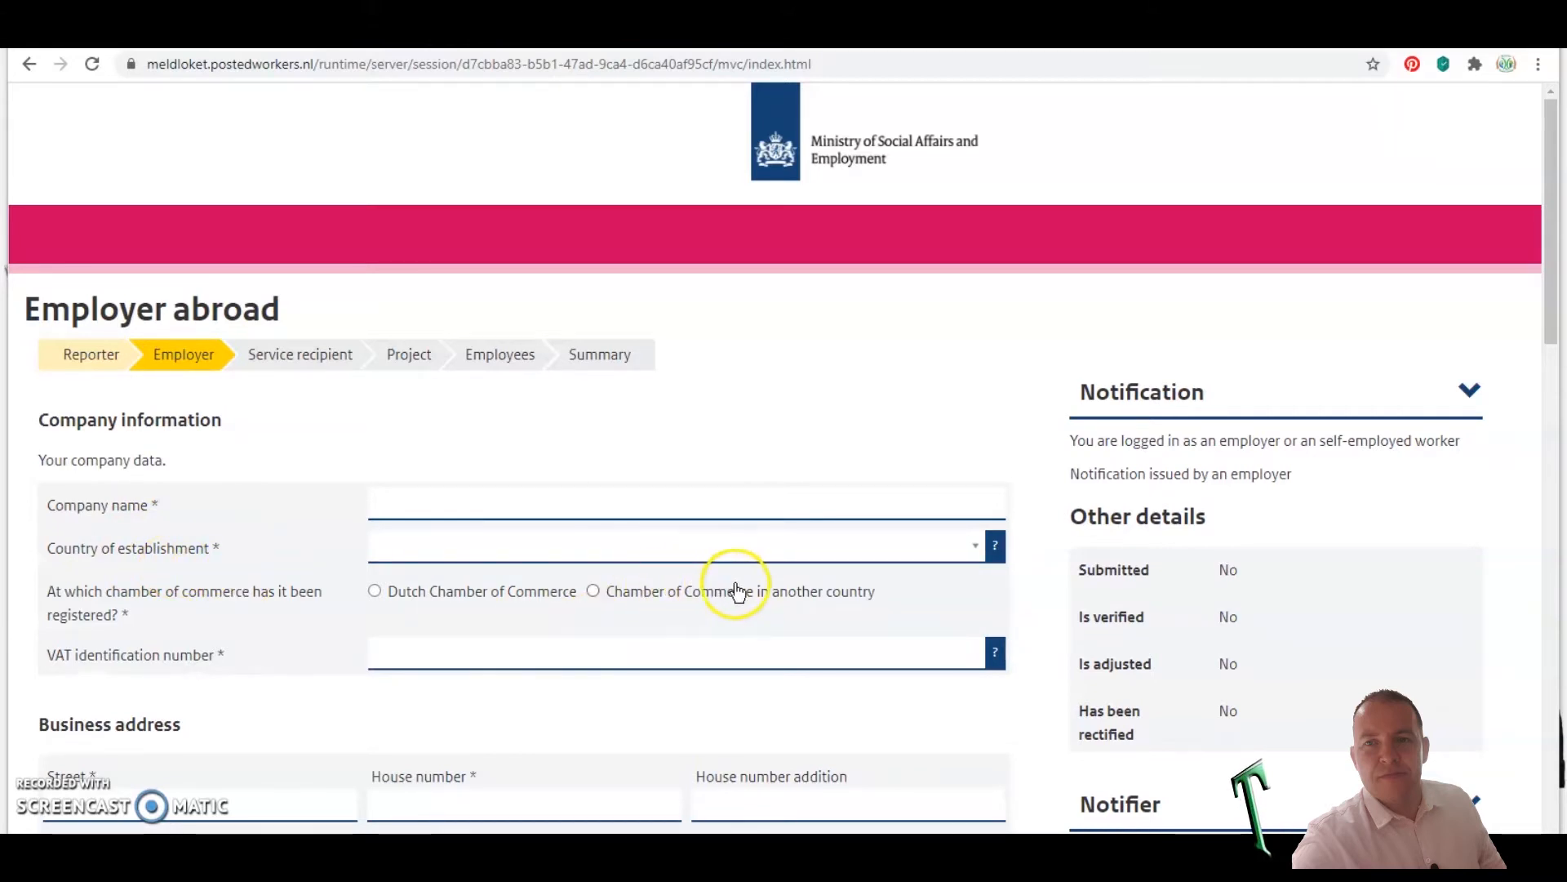
- Set the employer's registration to Chamber of Commerce in another country and review the business address and legal representative fields
click(592, 591)
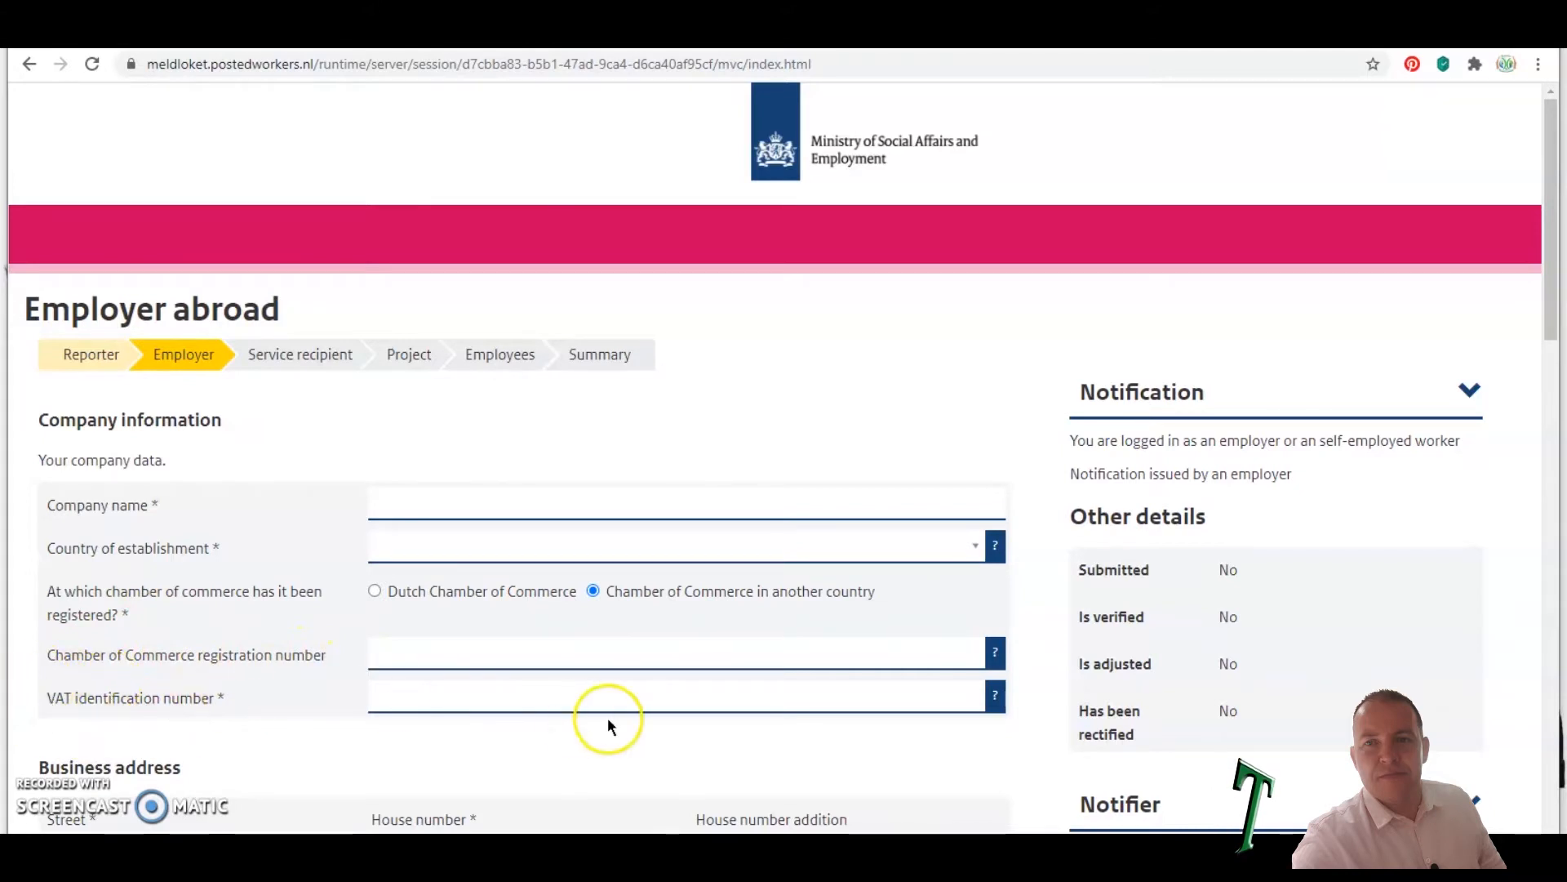
click(1551, 282)
drag(1551, 282, 1559, 476)
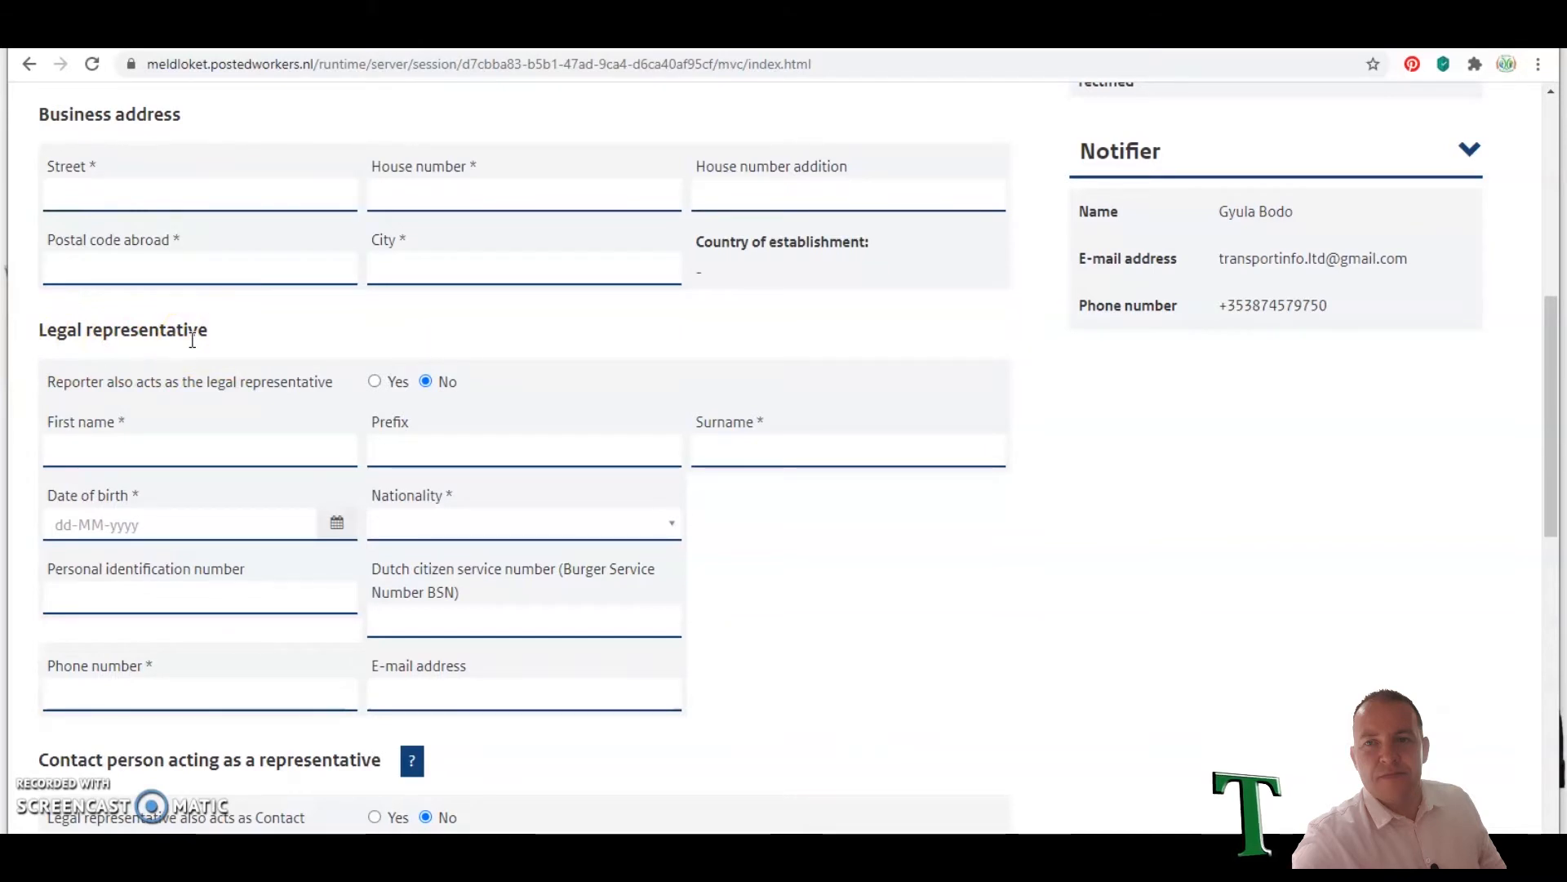
click(233, 343)
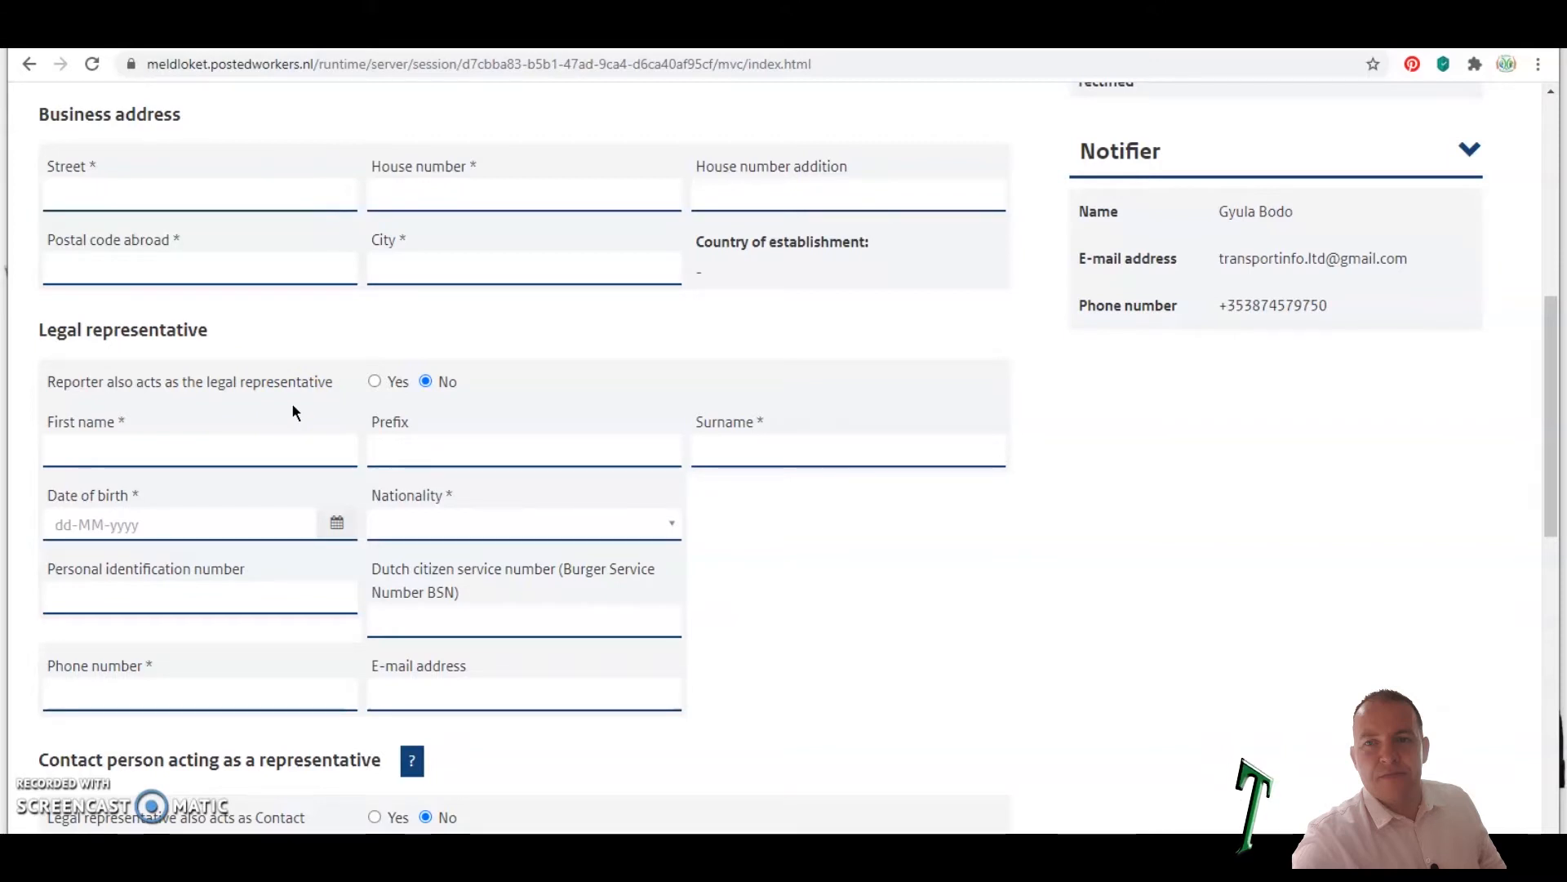
click(263, 373)
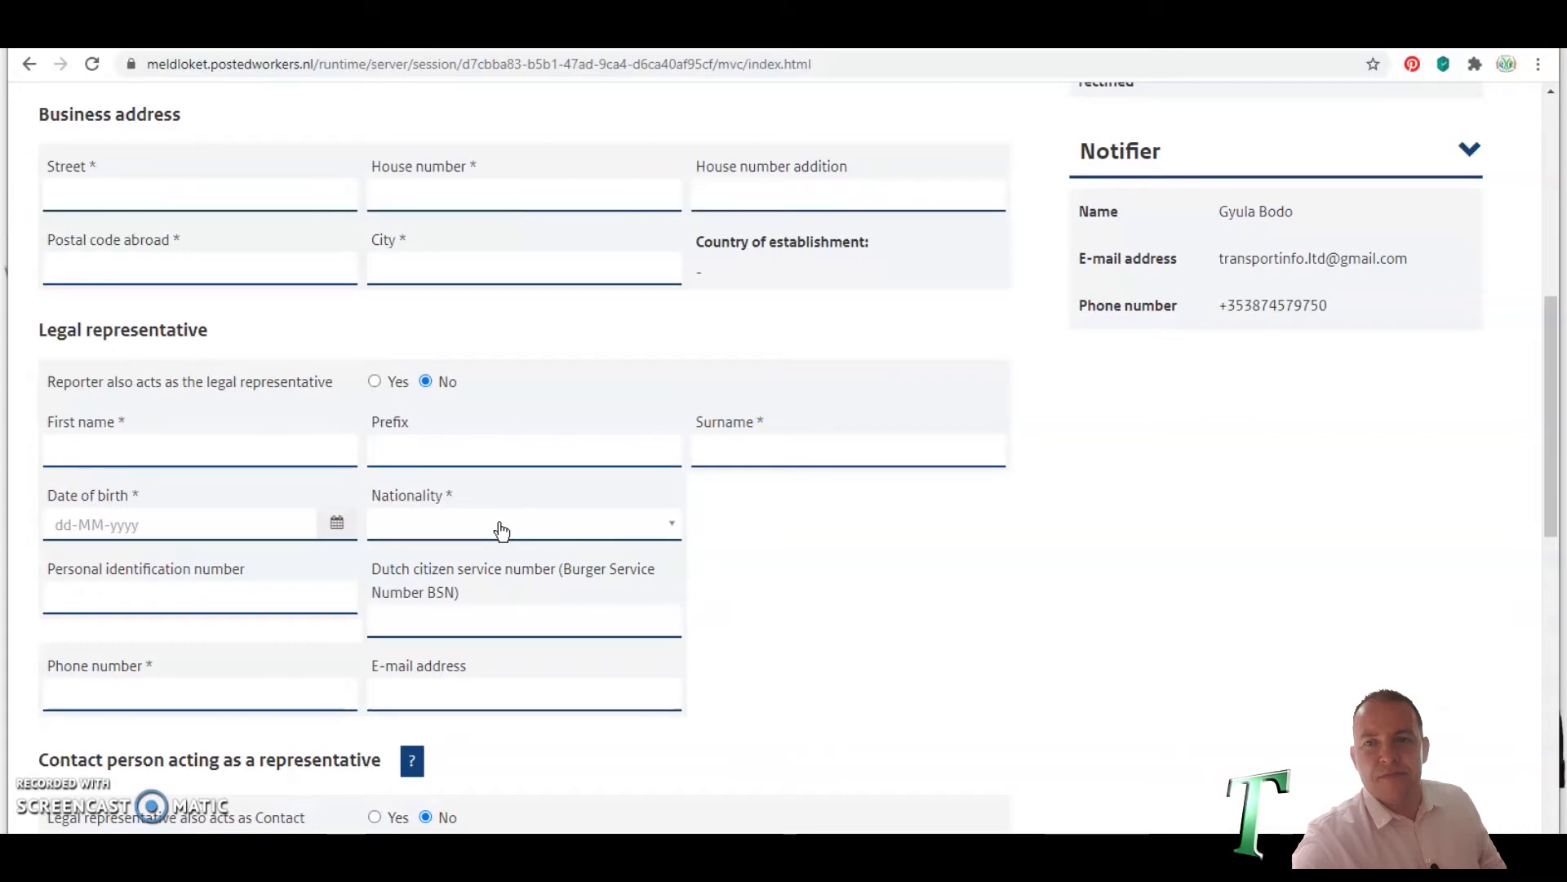
click(158, 690)
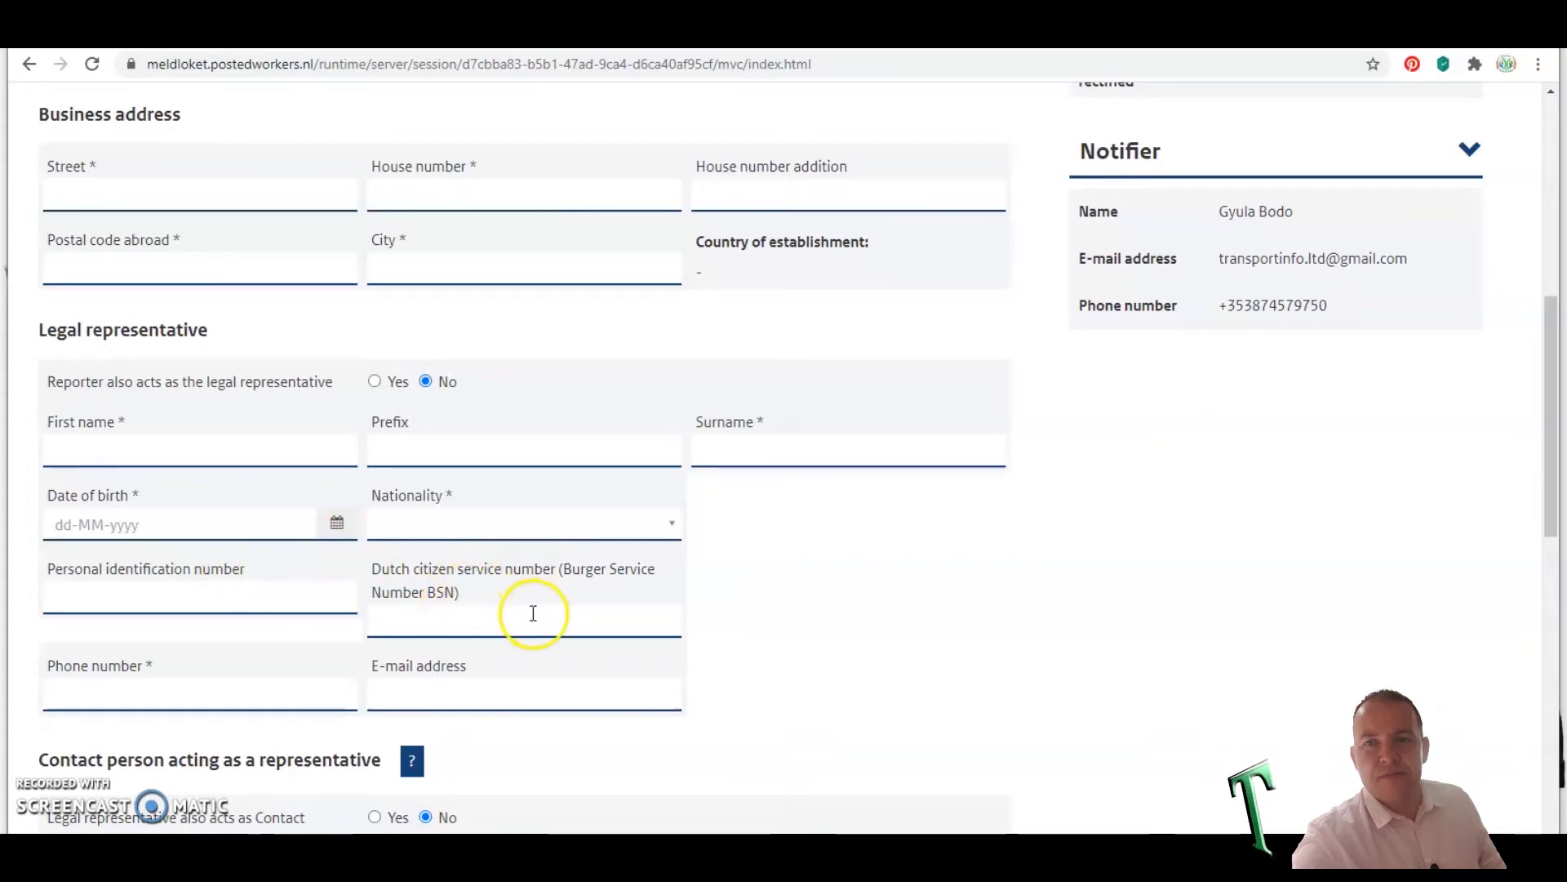
- Review the contact person fields and answer No to whether this person has a contact address in The Netherlands
drag(1549, 442, 1557, 597)
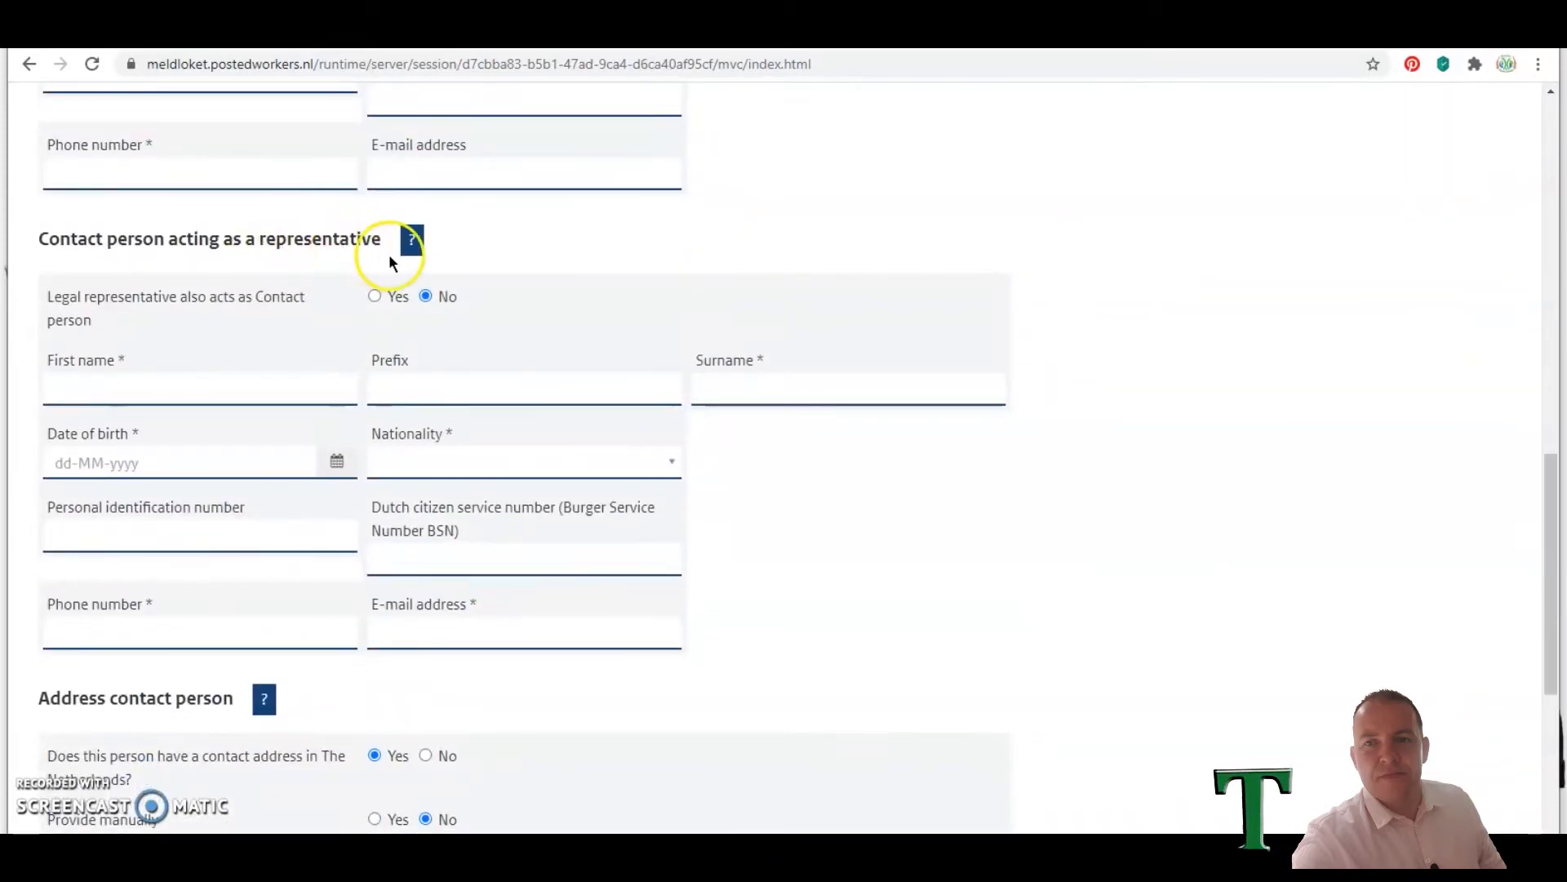
click(381, 290)
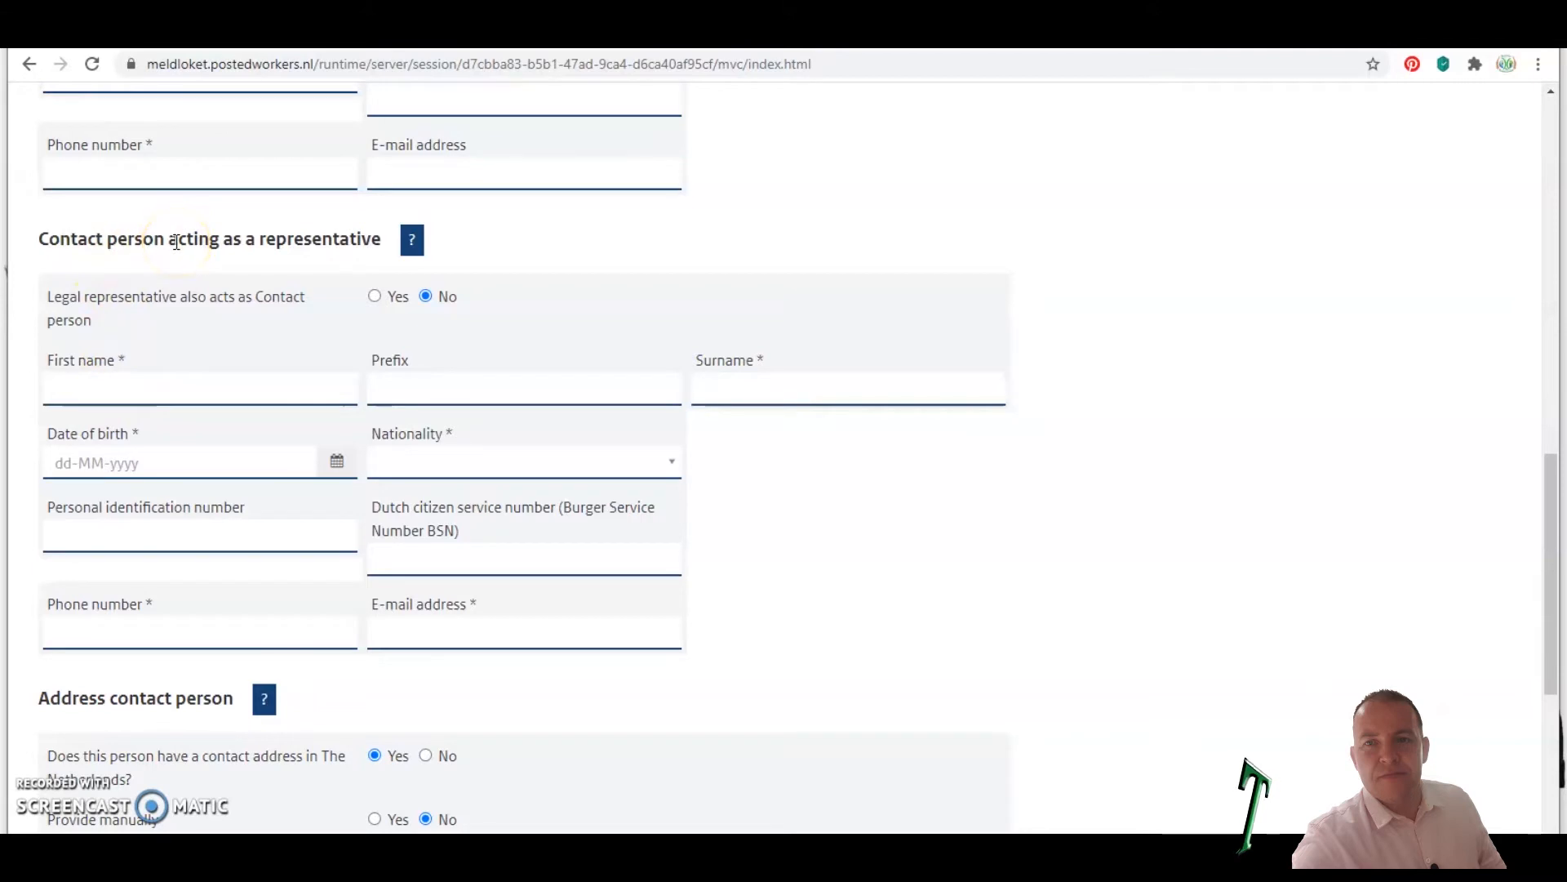
click(232, 260)
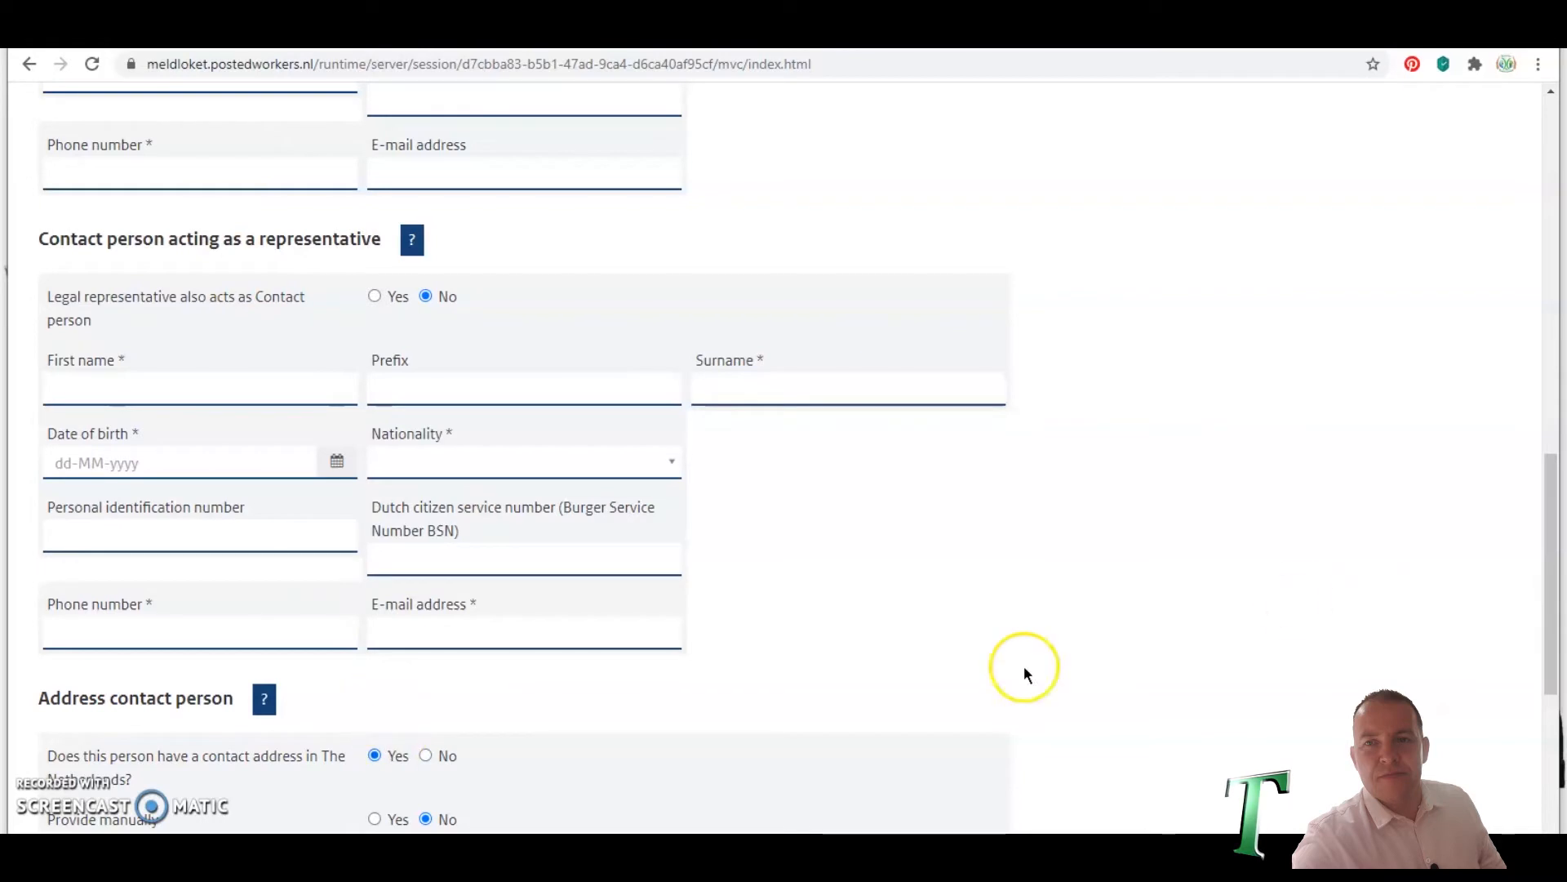
drag(1554, 504, 1559, 629)
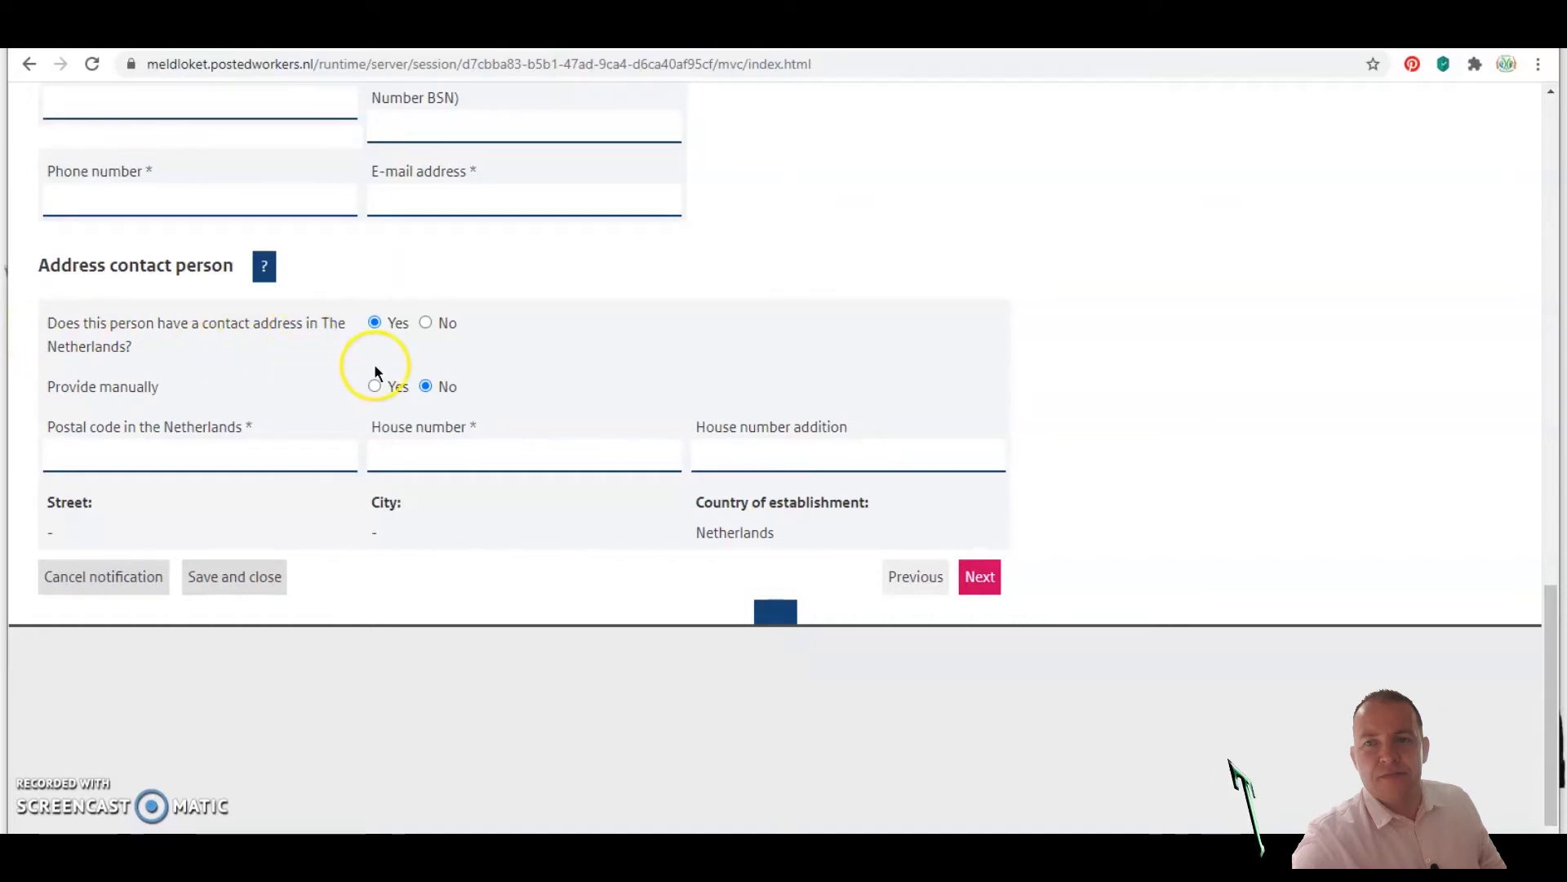
click(426, 323)
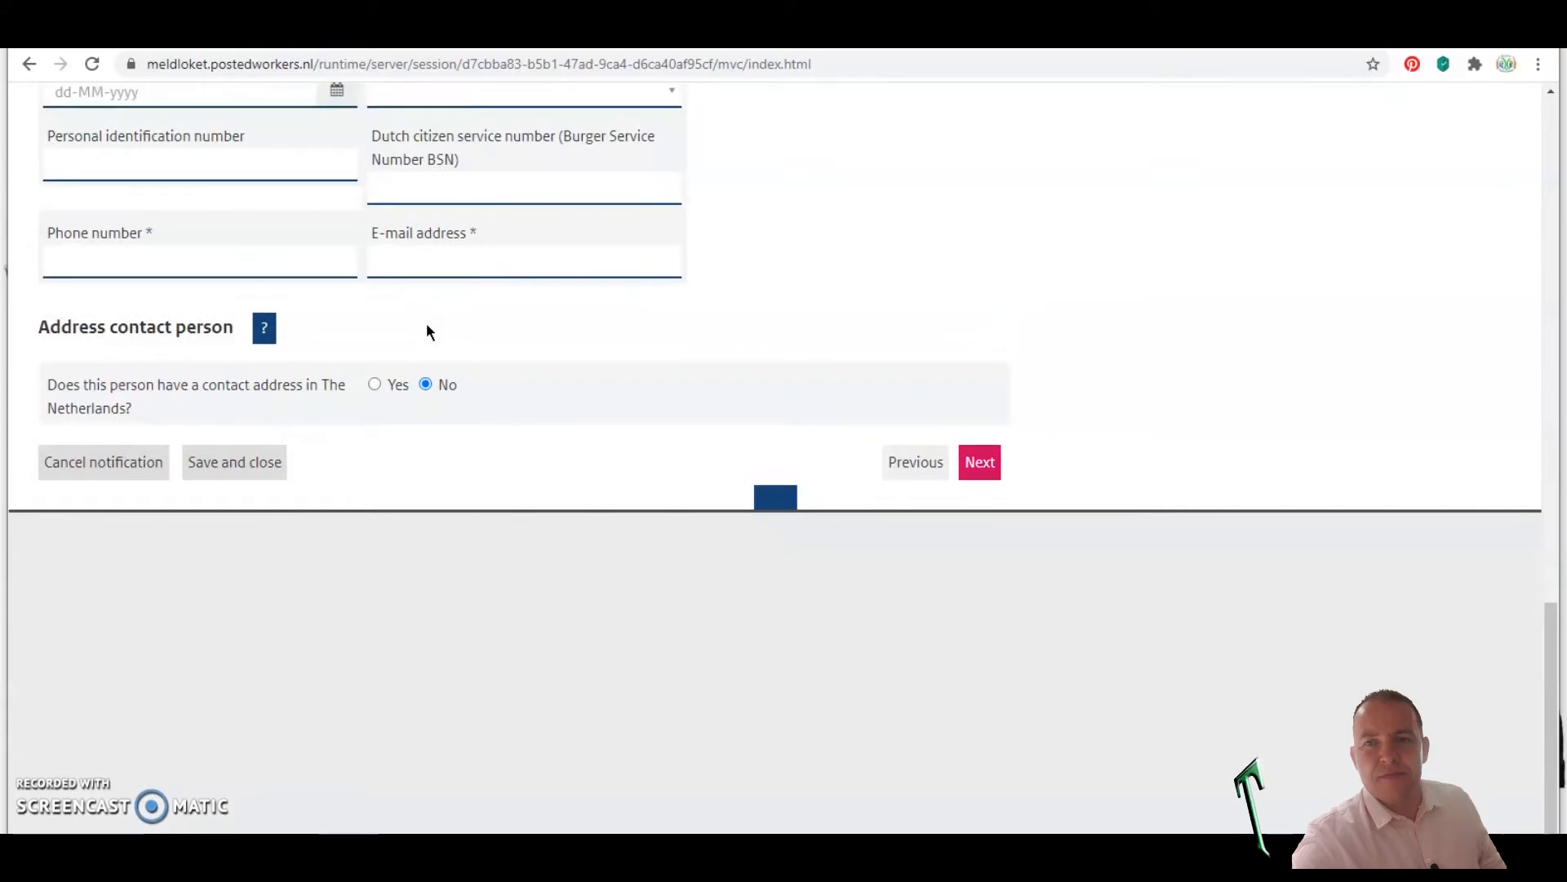
click(433, 385)
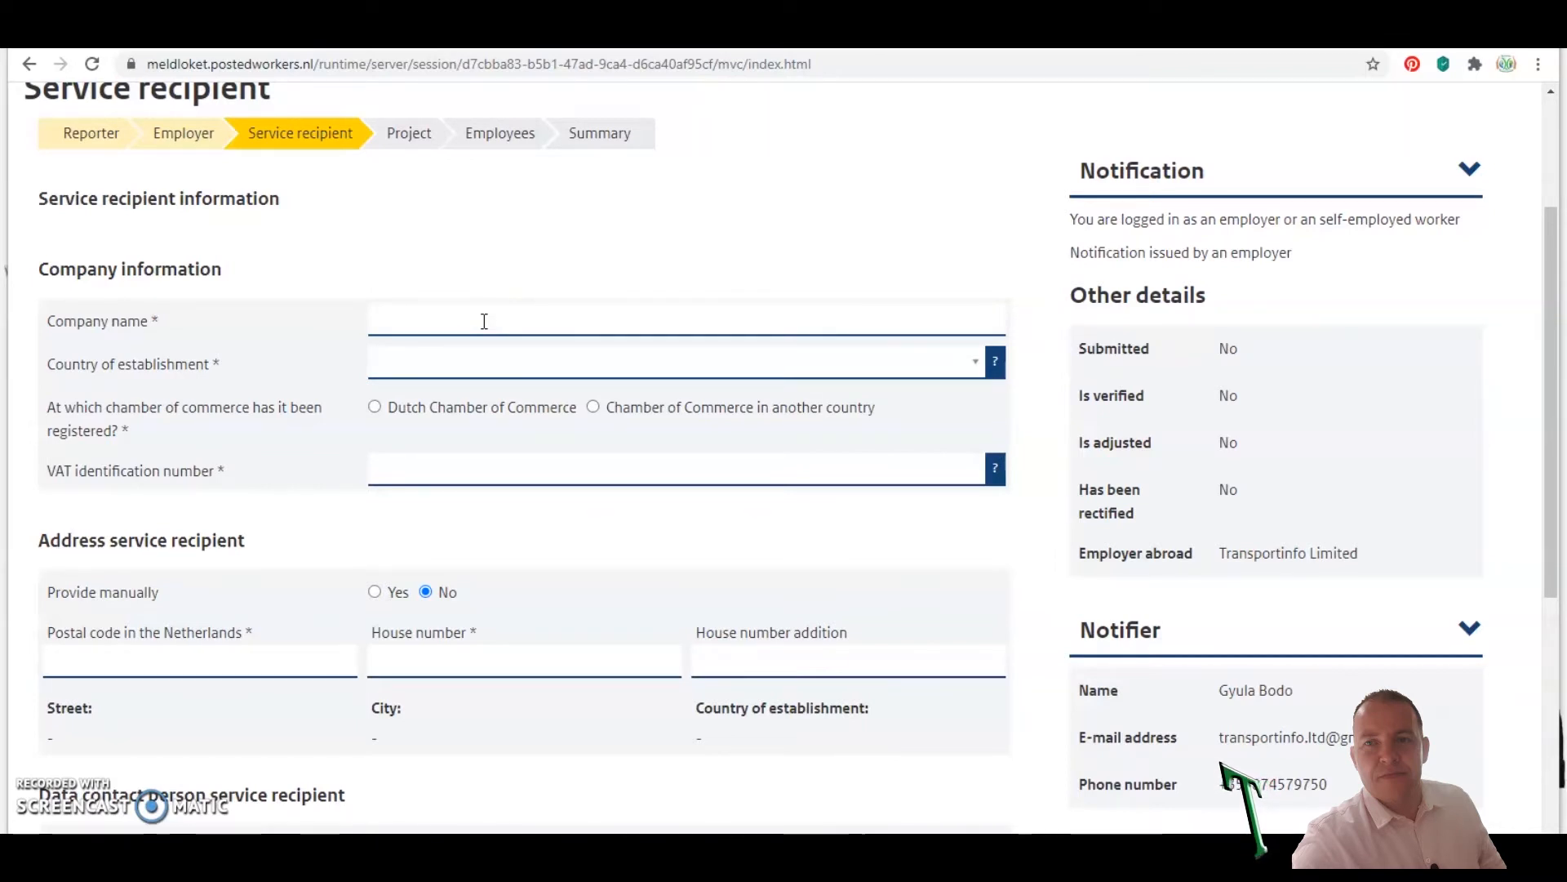
- Examine the company information, address and contact person fields required for the service recipient
click(534, 329)
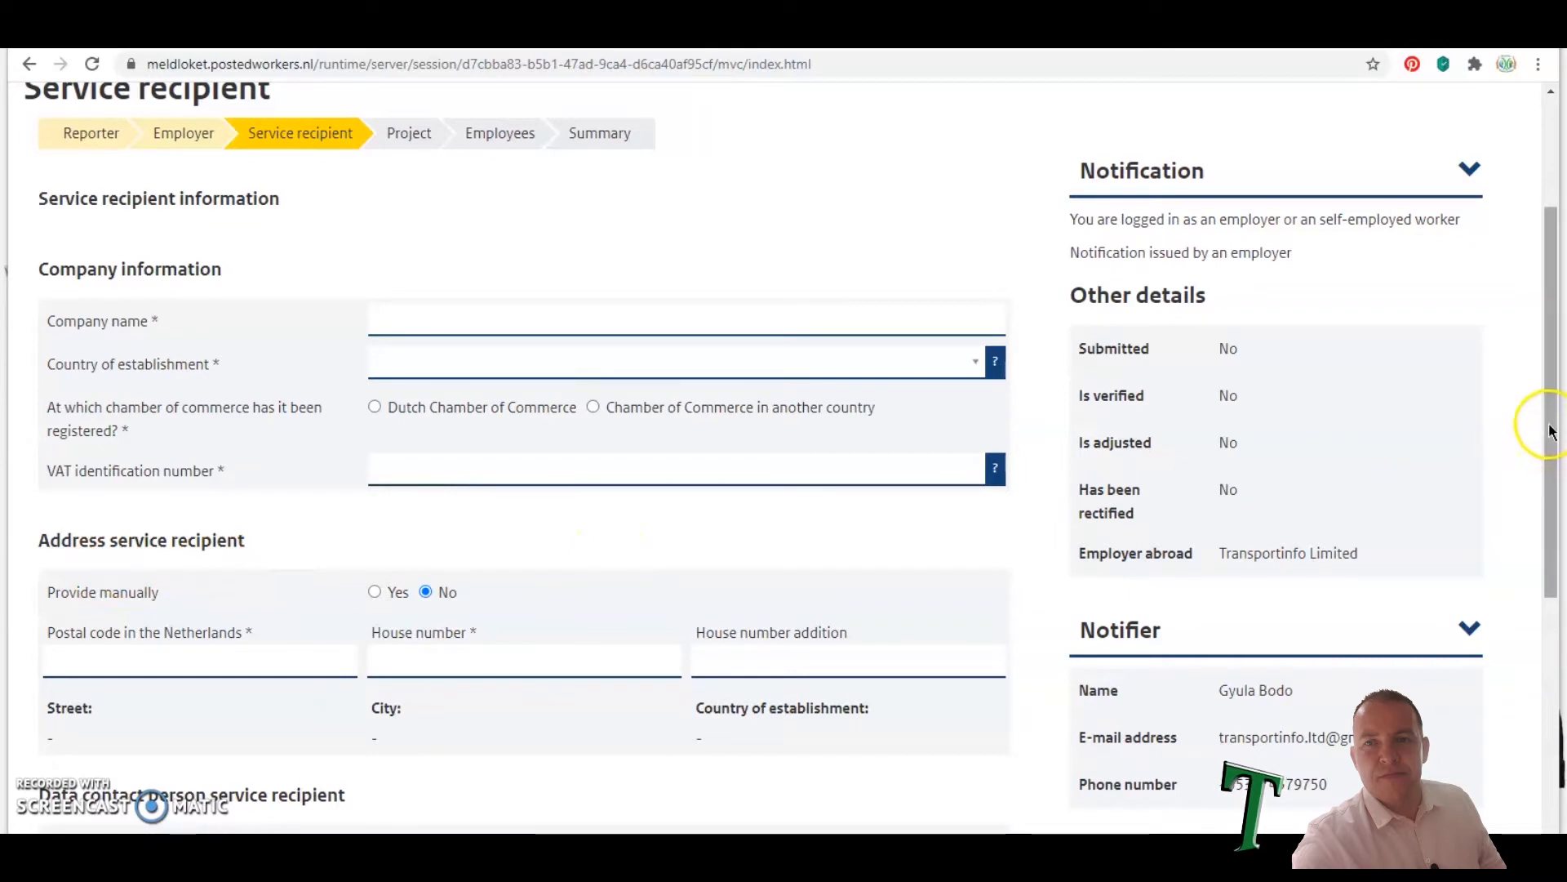
drag(1540, 439, 1560, 499)
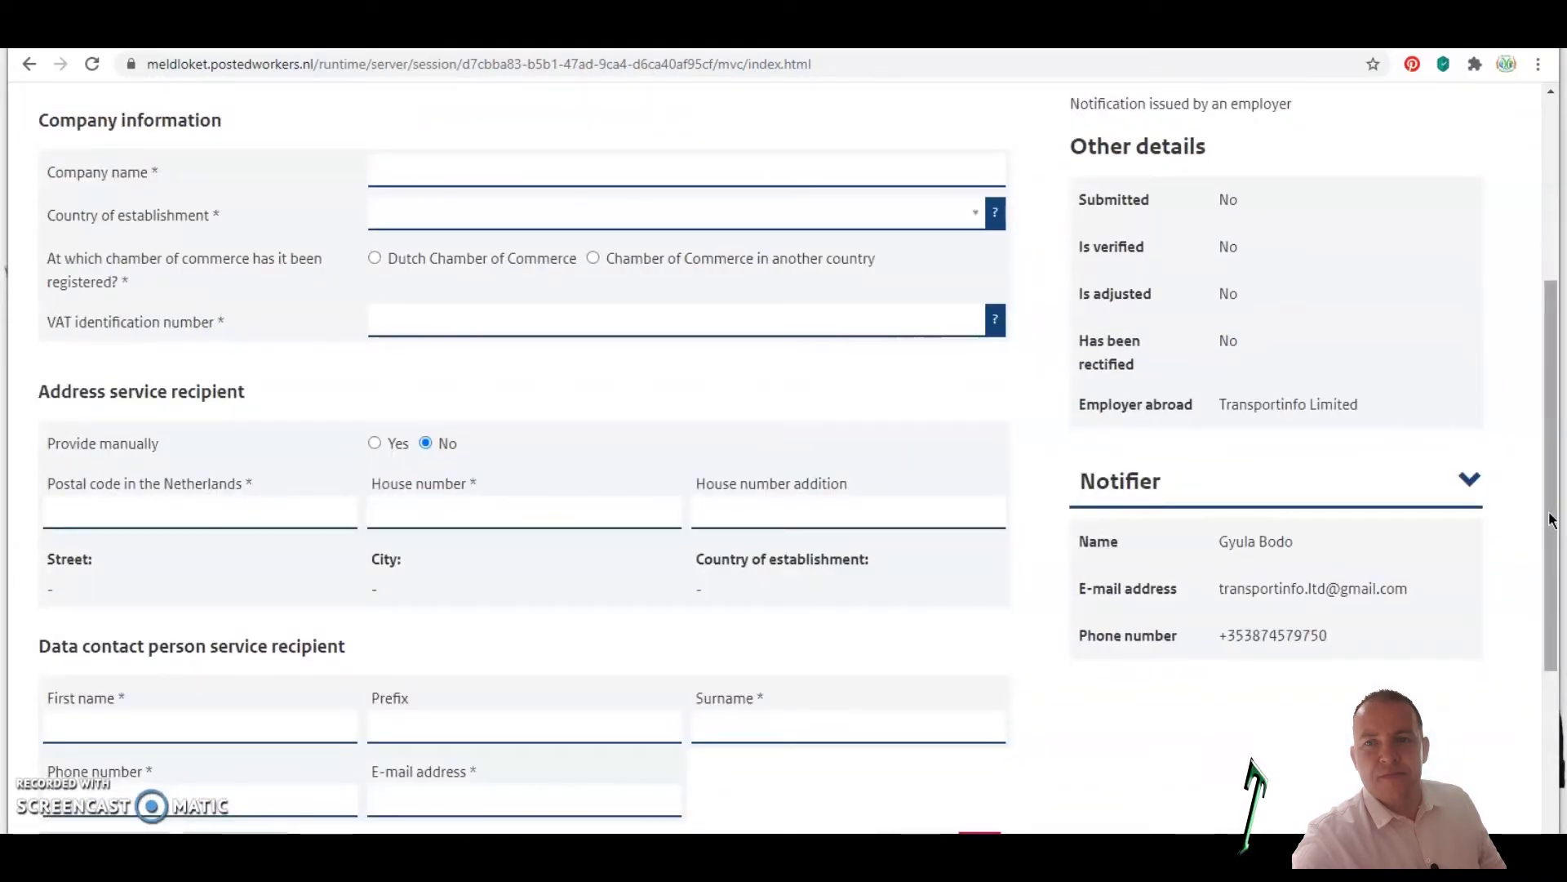
drag(1549, 513, 1556, 602)
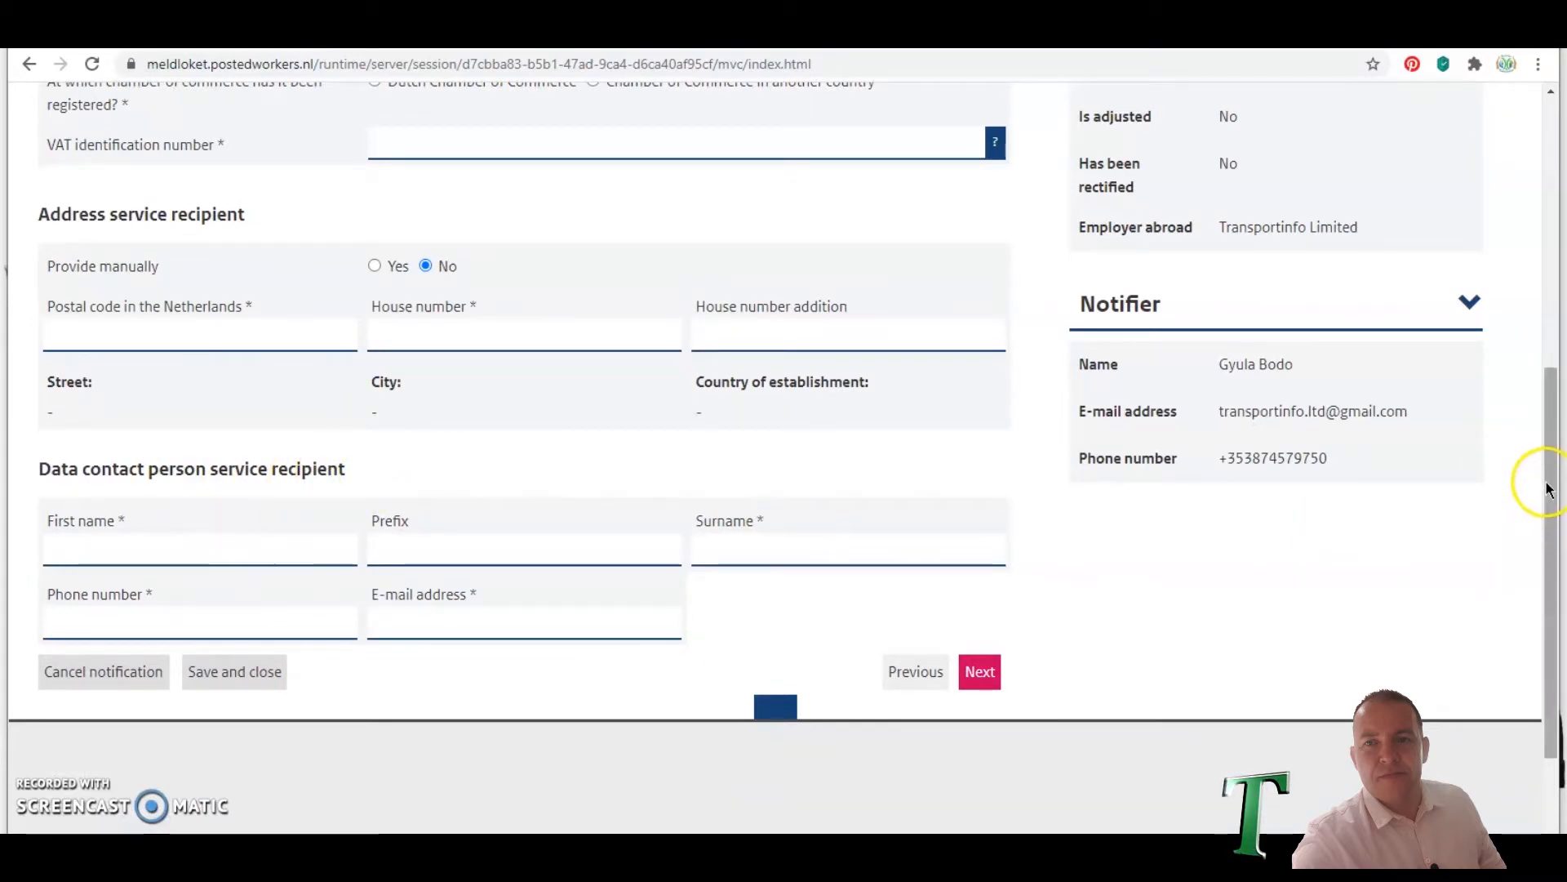
drag(1554, 459, 1553, 328)
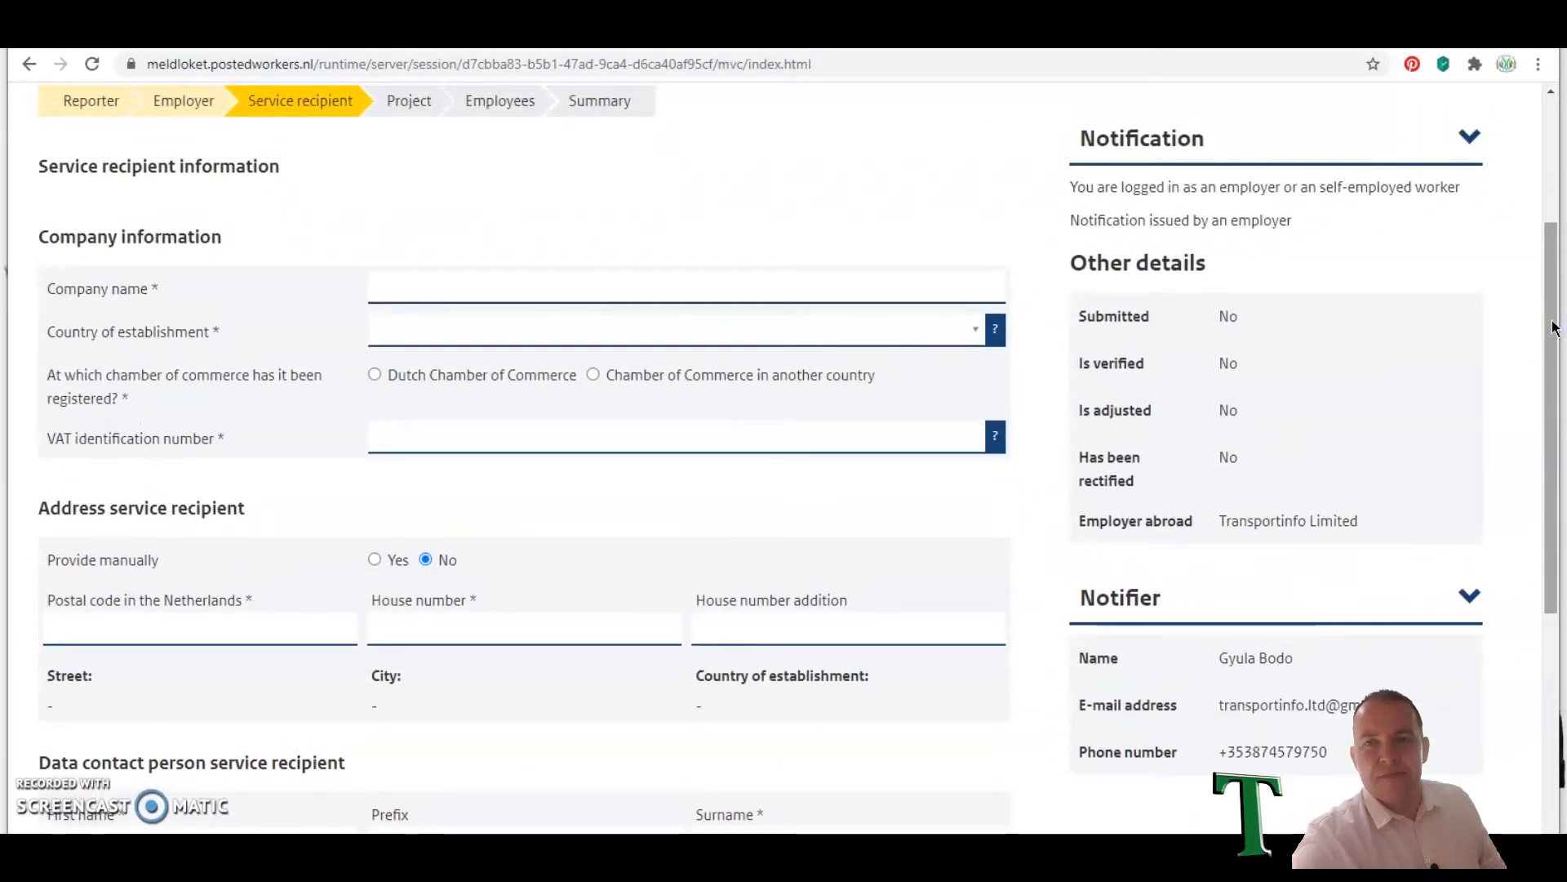
- Review the service recipient's company name field and the options for its country of establishment
click(1367, 316)
click(488, 199)
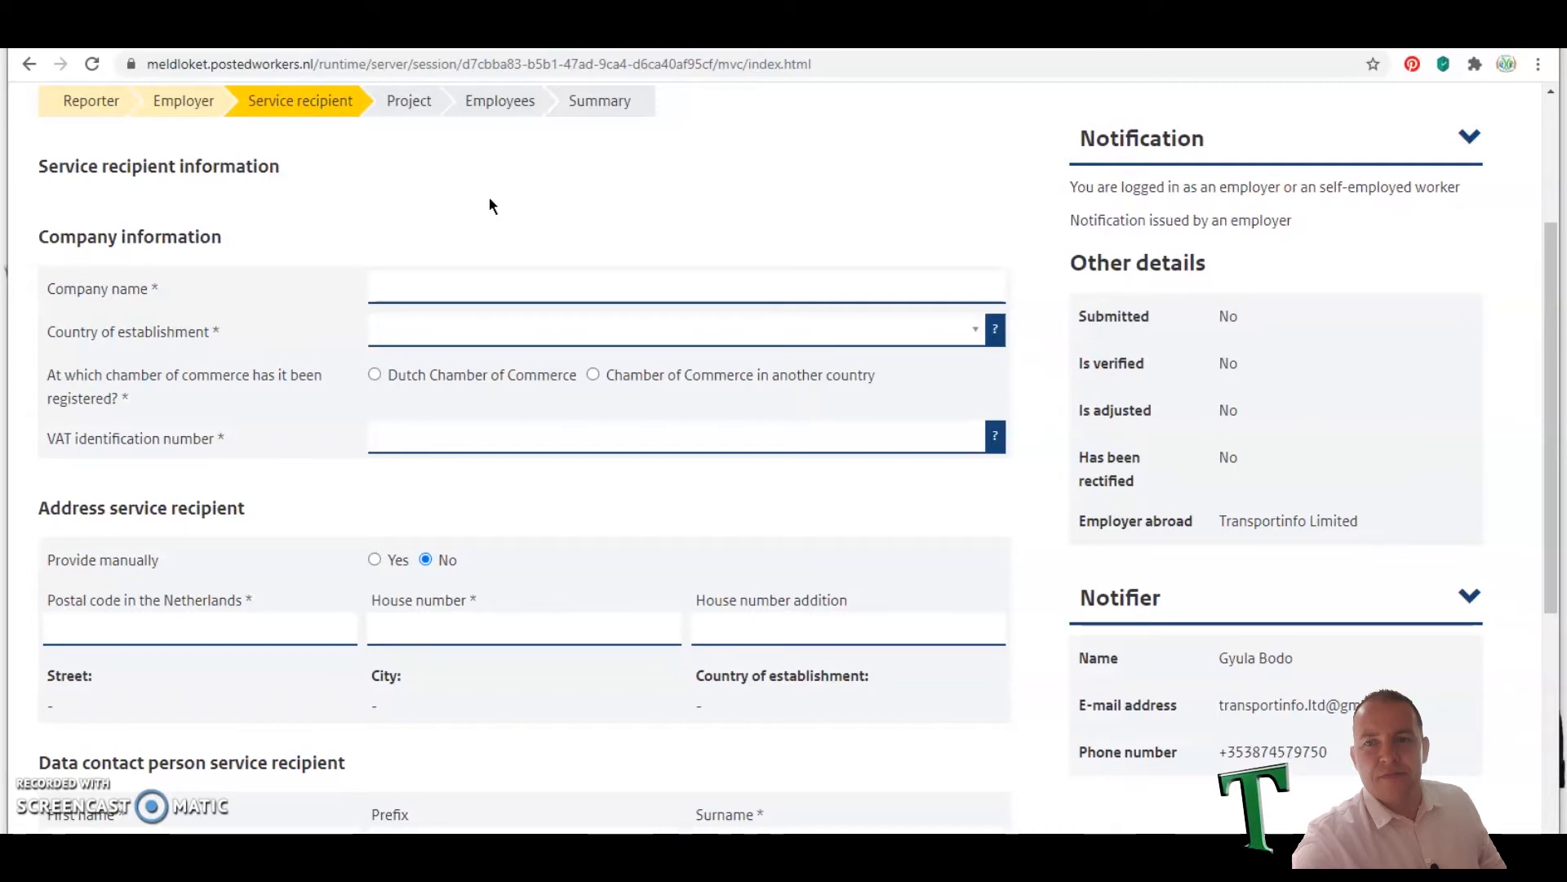
click(502, 278)
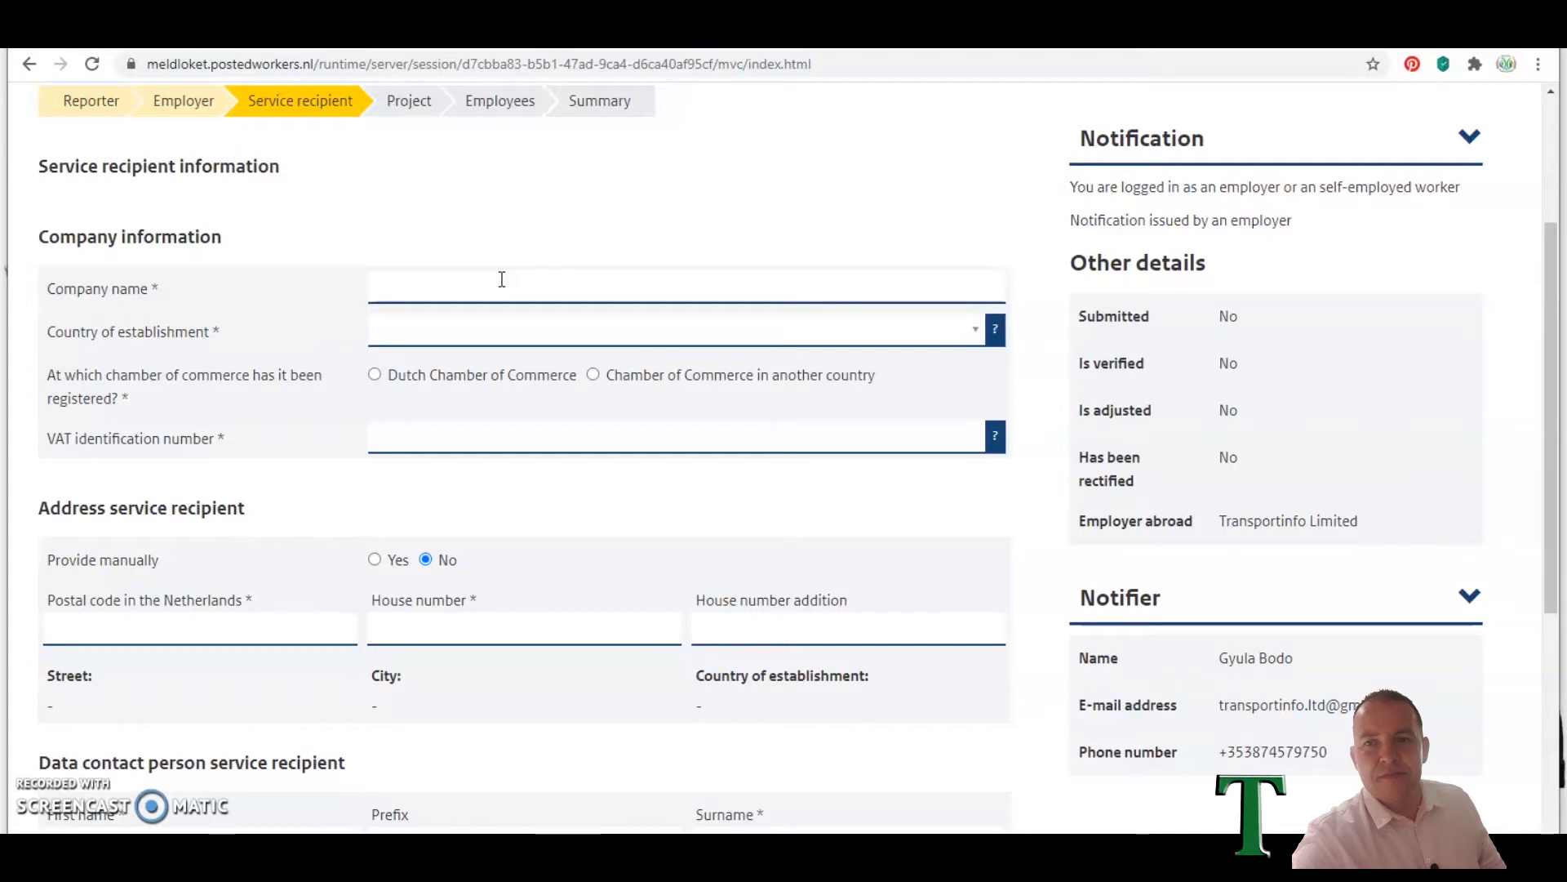
click(395, 292)
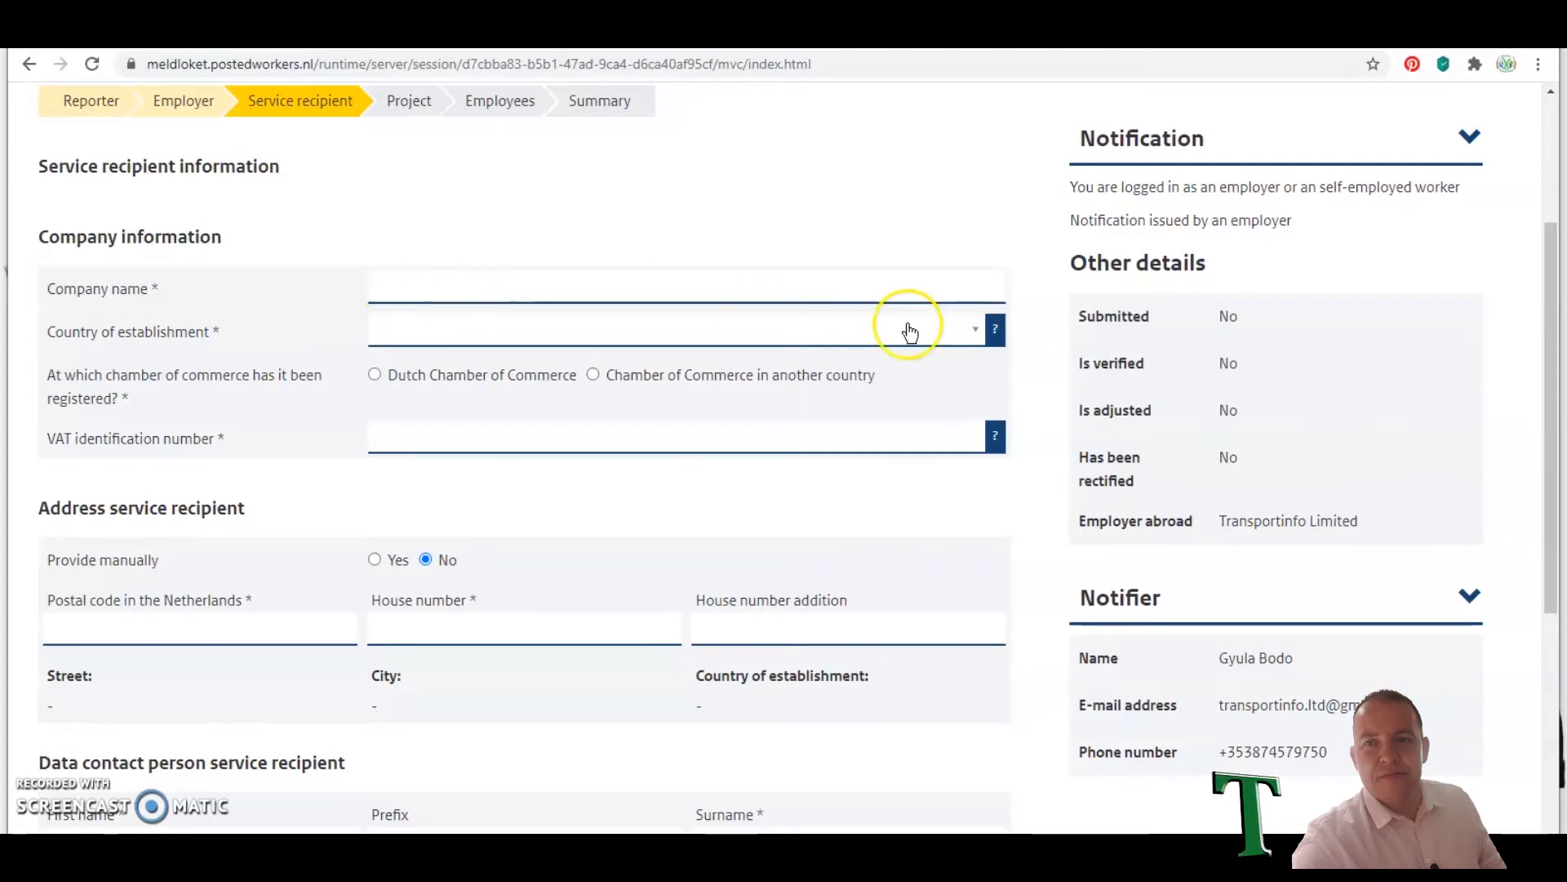
click(976, 329)
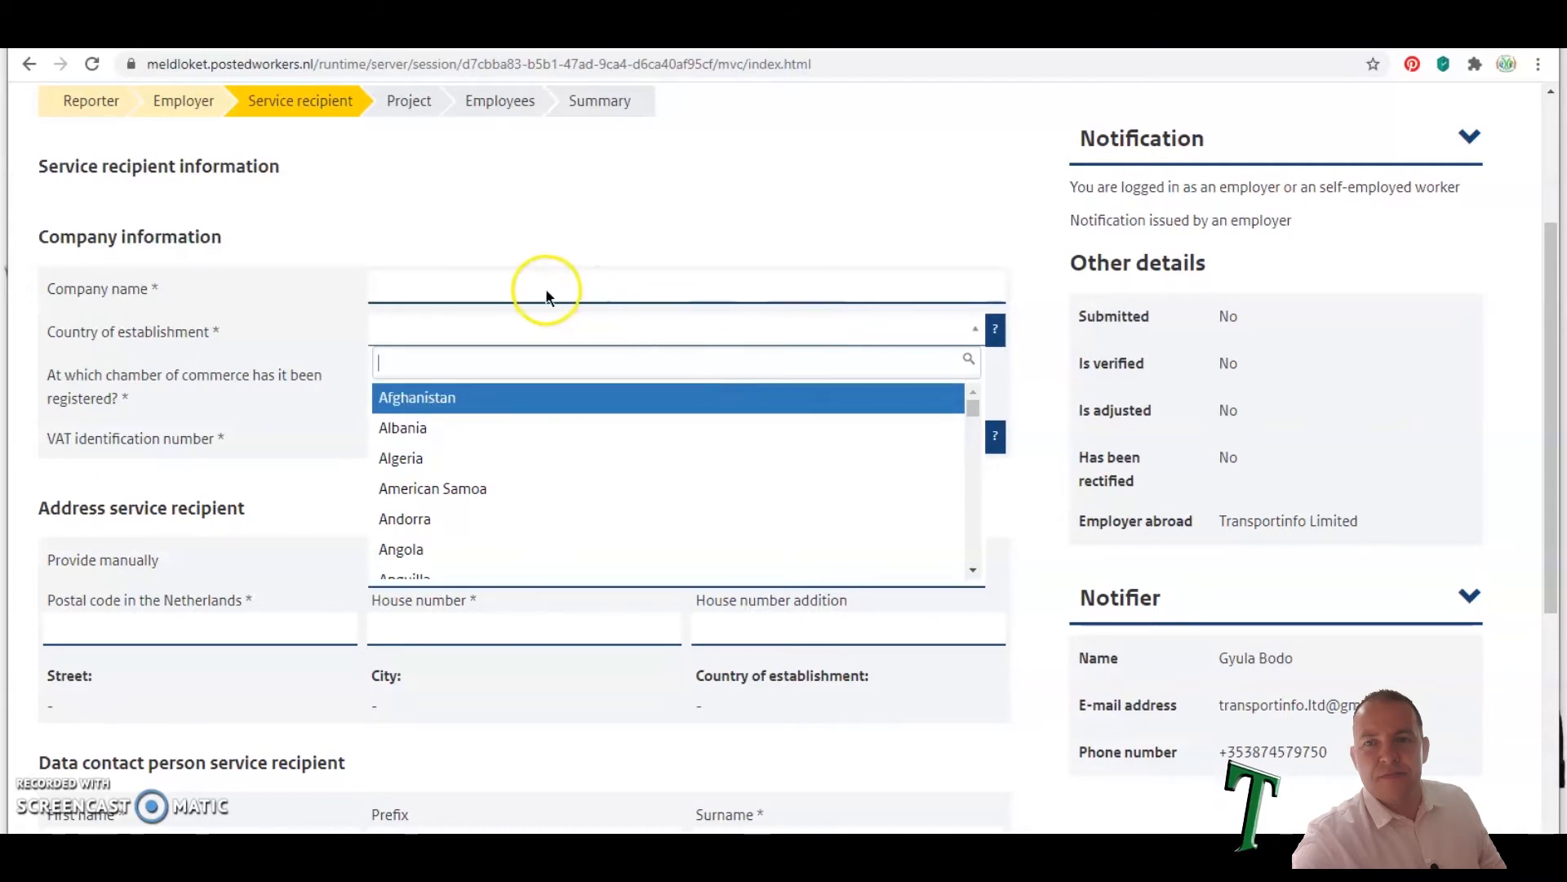
click(427, 289)
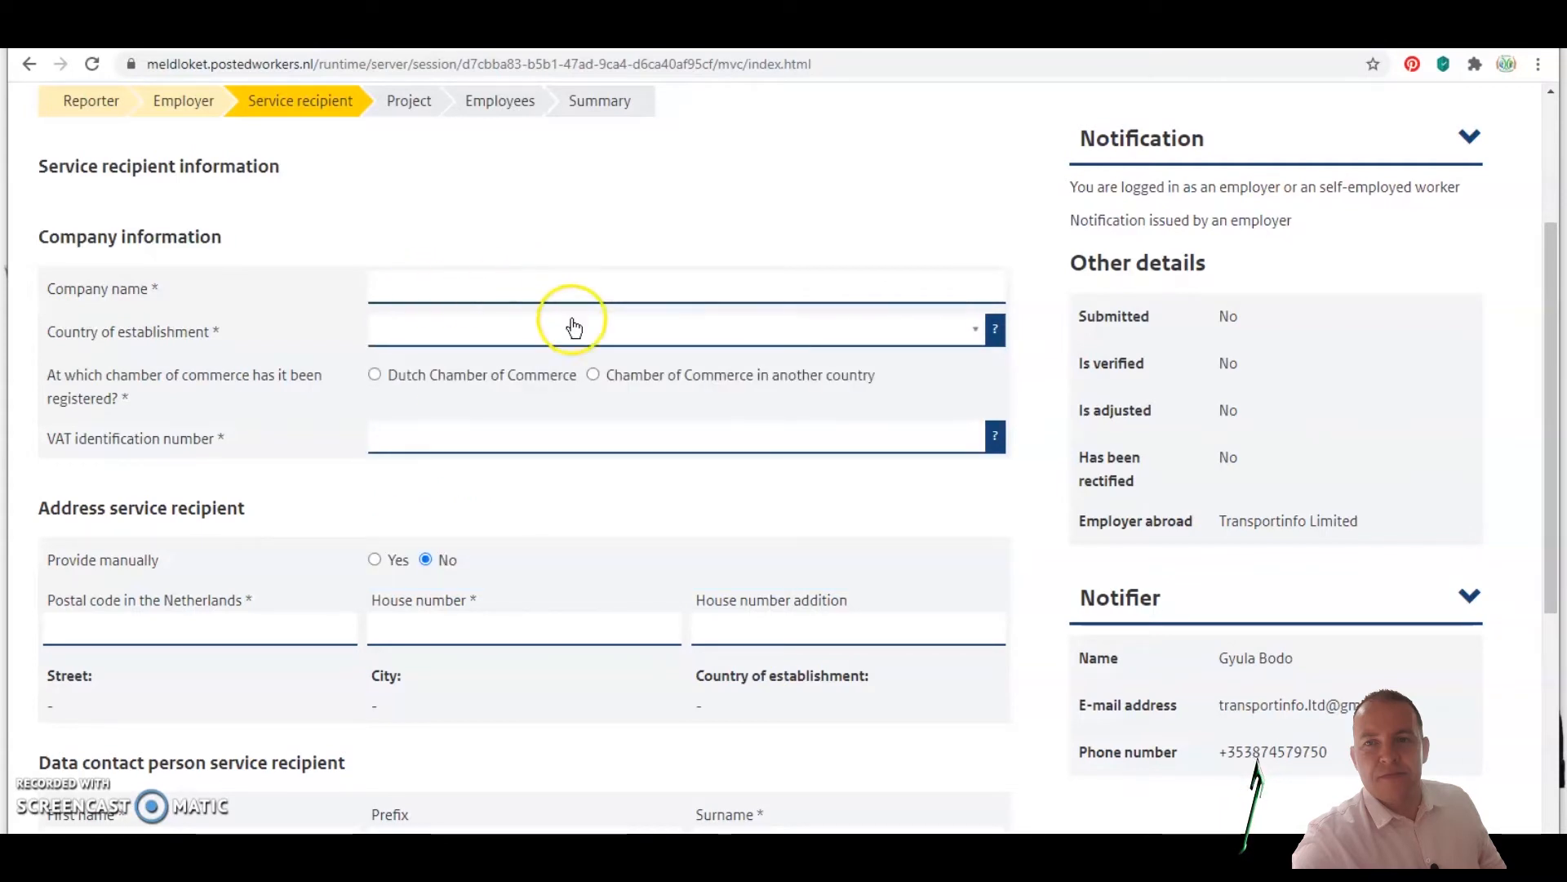
- Set the service recipient's registration to Chamber of Commerce in another country and review its address and contact person fields
click(593, 375)
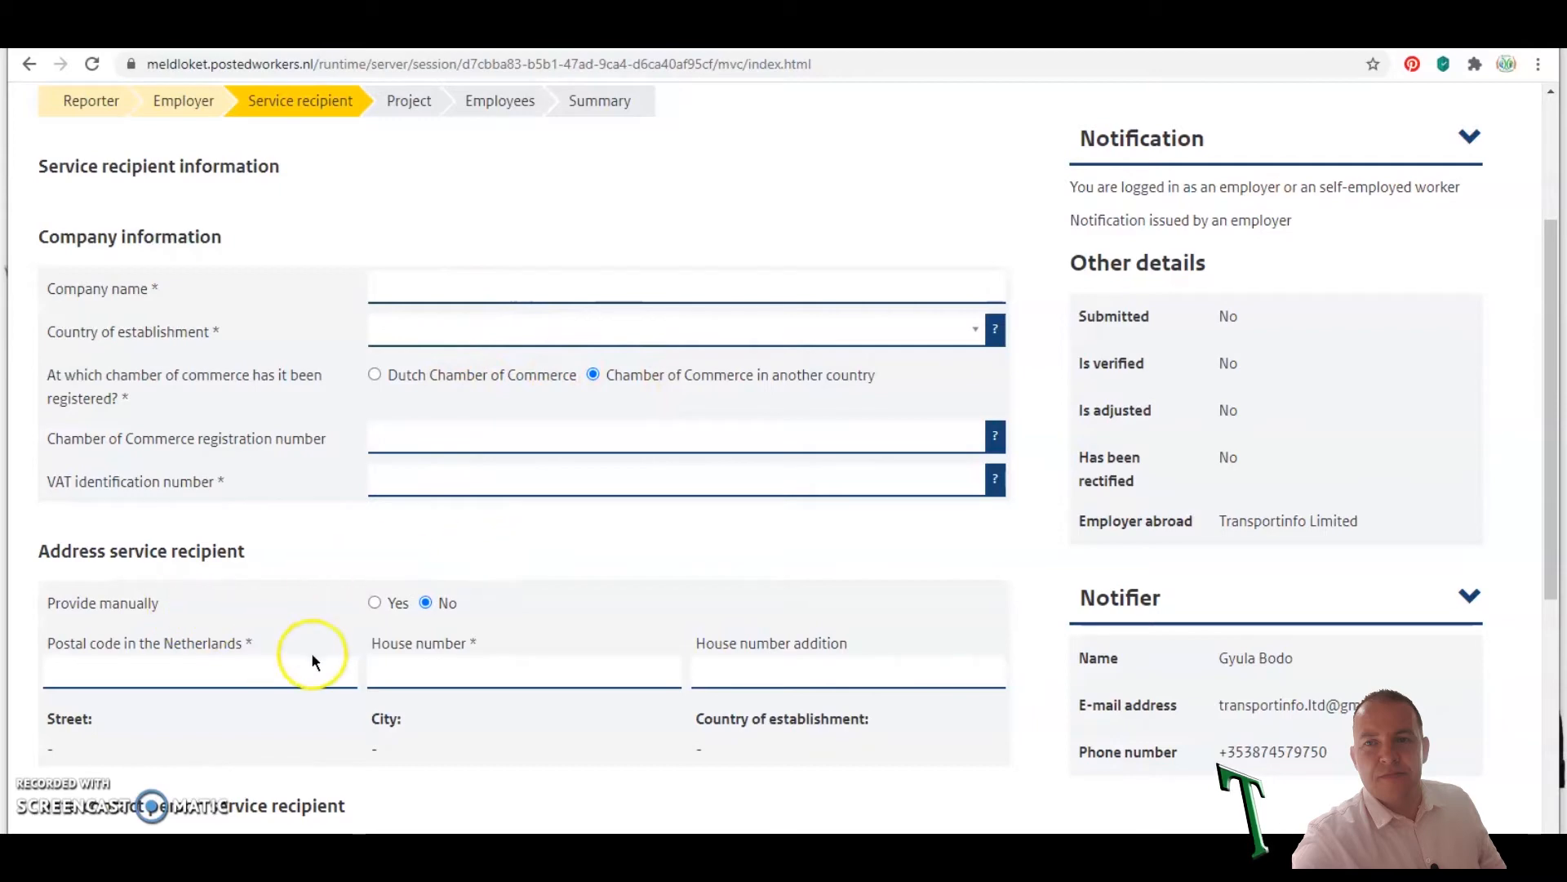
drag(1544, 449, 1543, 605)
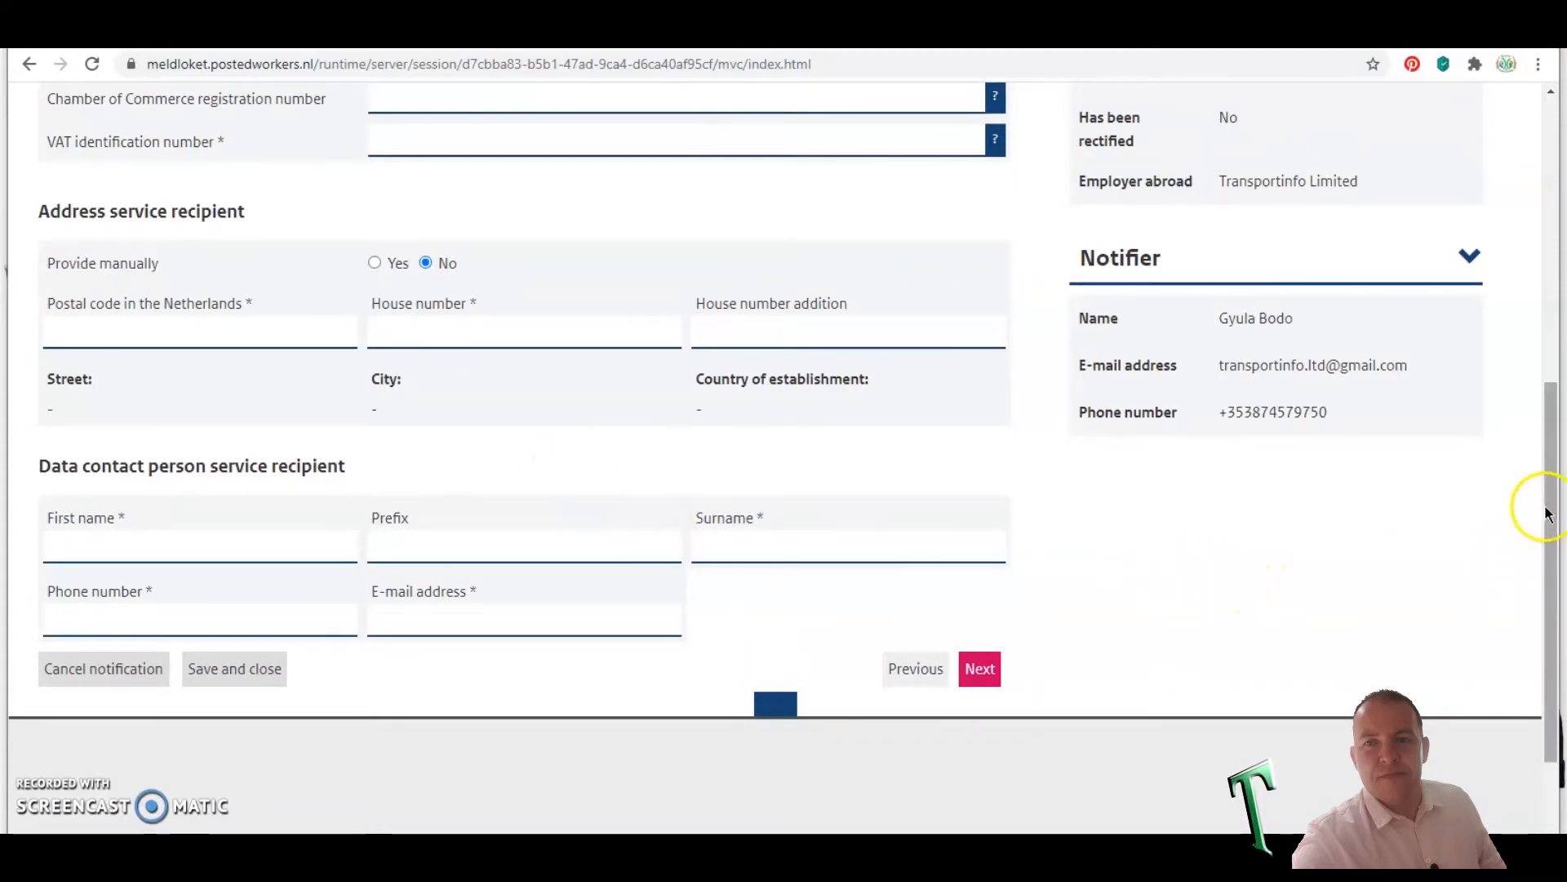
mouse_move(1547, 514)
mouse_down()
mouse_move(1555, 623)
mouse_move(1553, 537)
mouse_up()
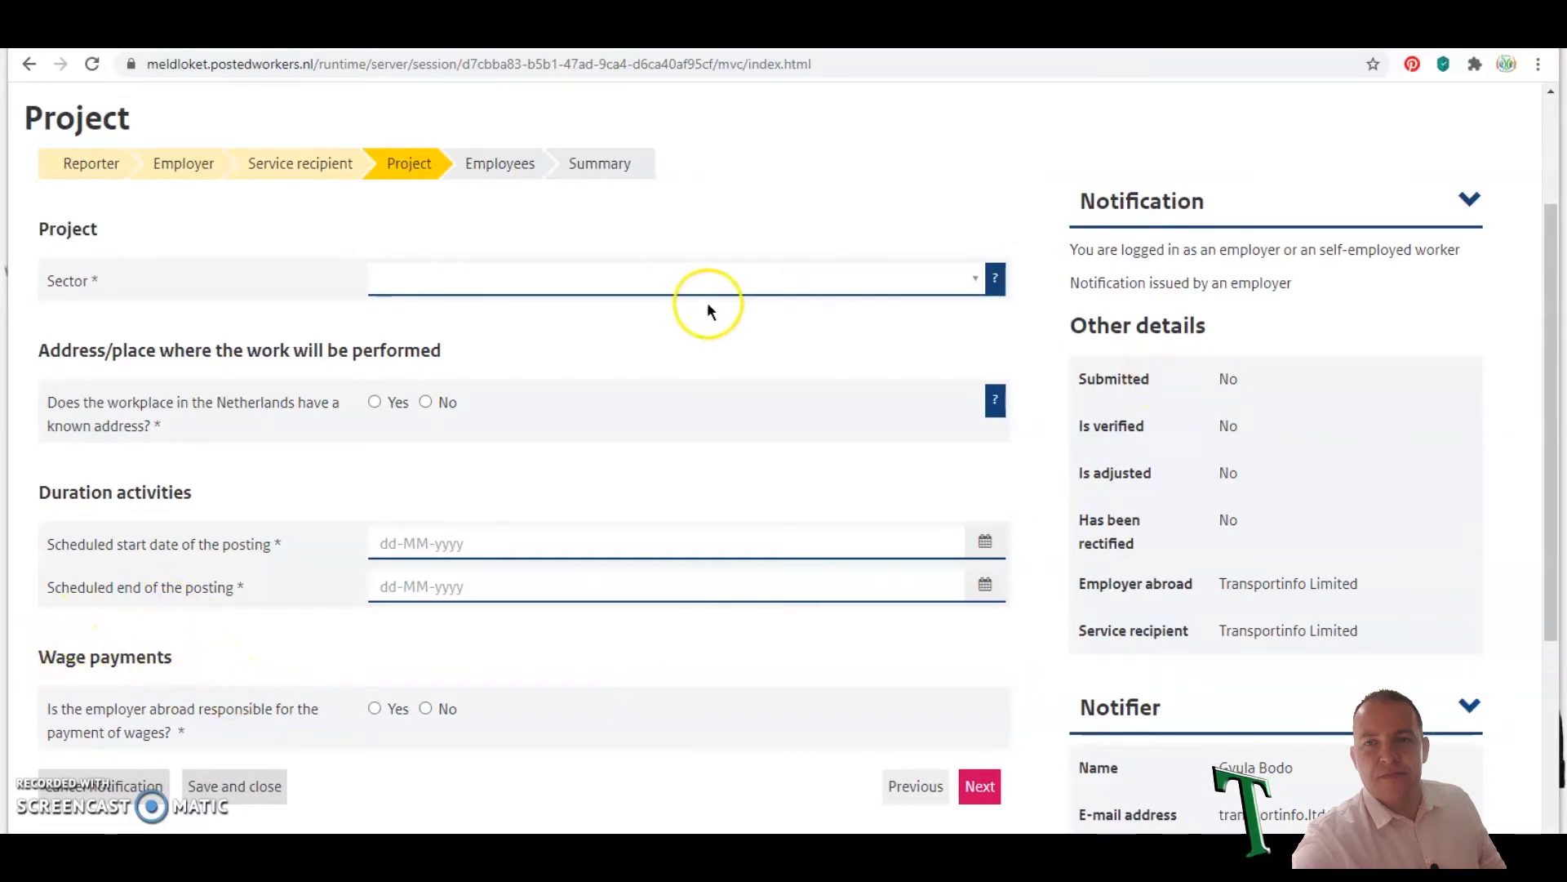
- Classify the project under sector H. Transportation and storage, subsector 49 Land transport, and branch code 4941 Freight transport by road (no removal services)
click(975, 280)
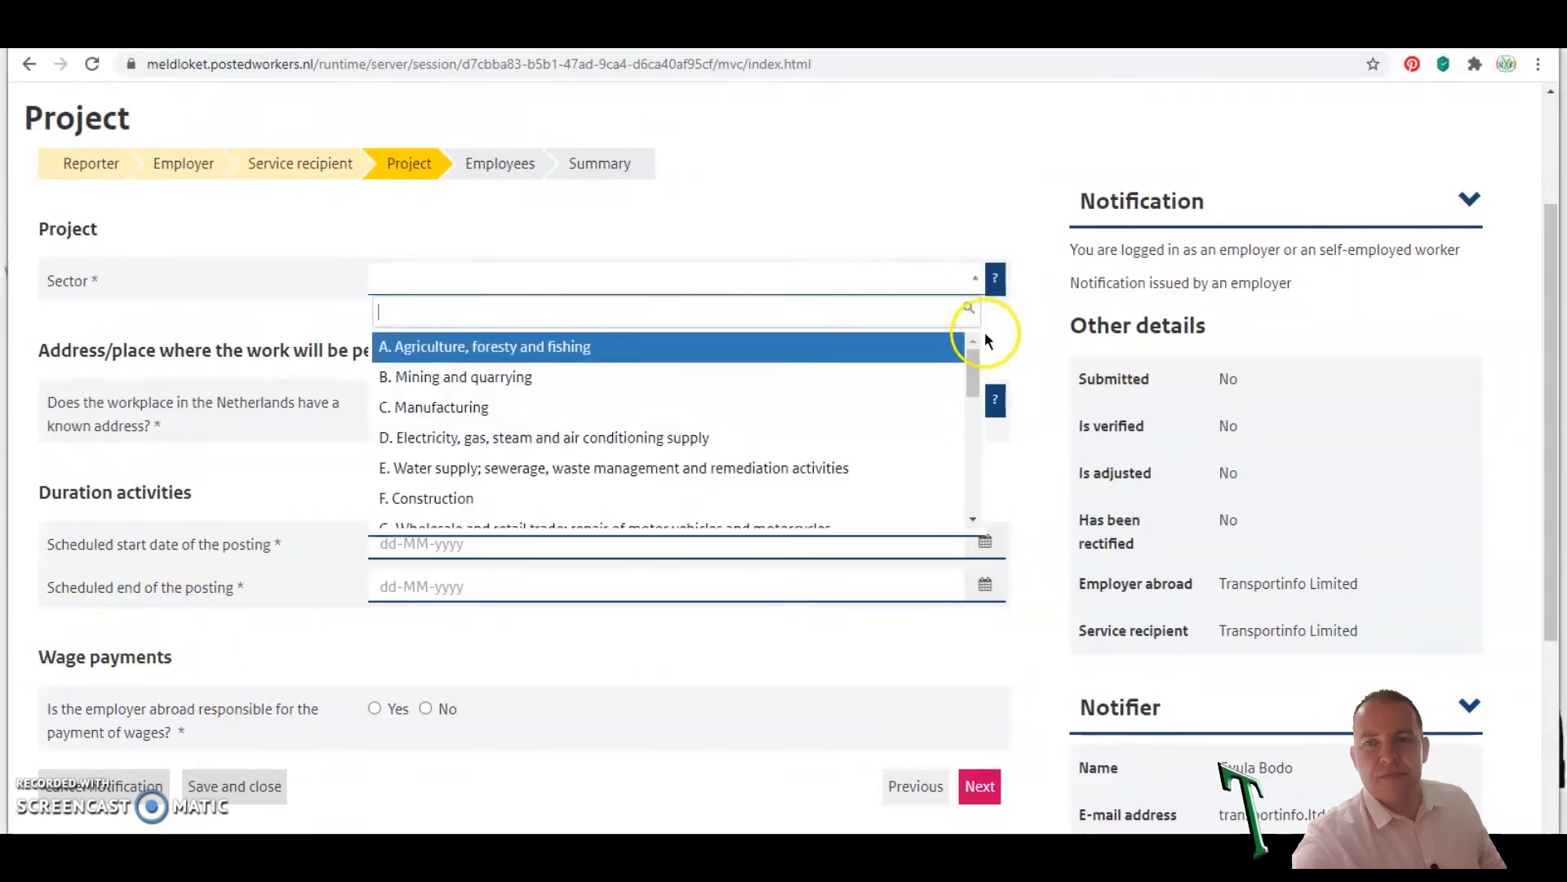
drag(973, 374, 973, 403)
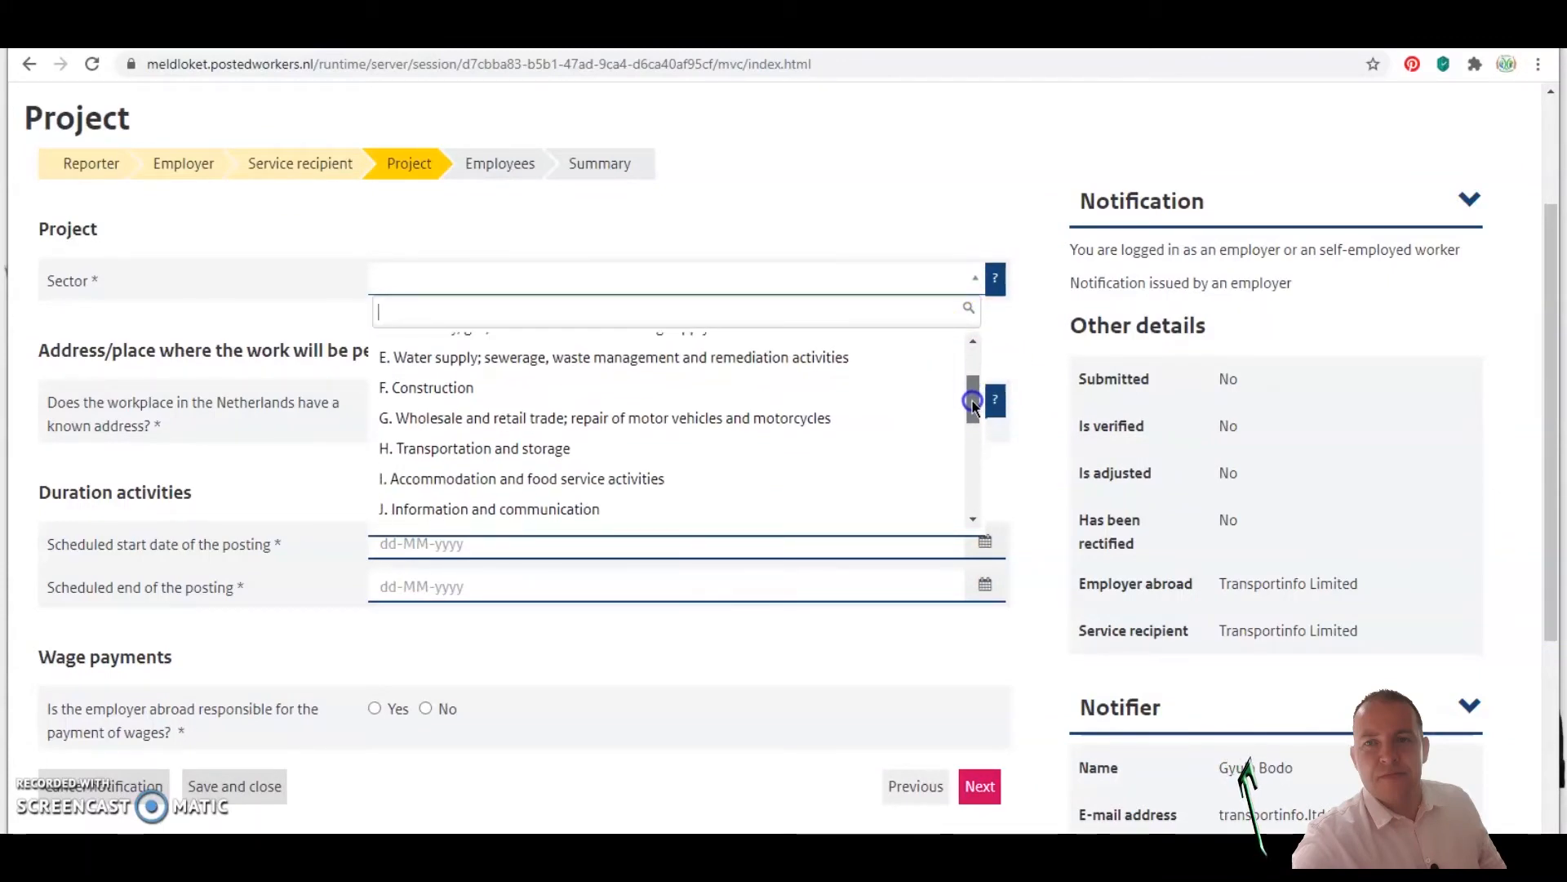
click(552, 449)
click(464, 329)
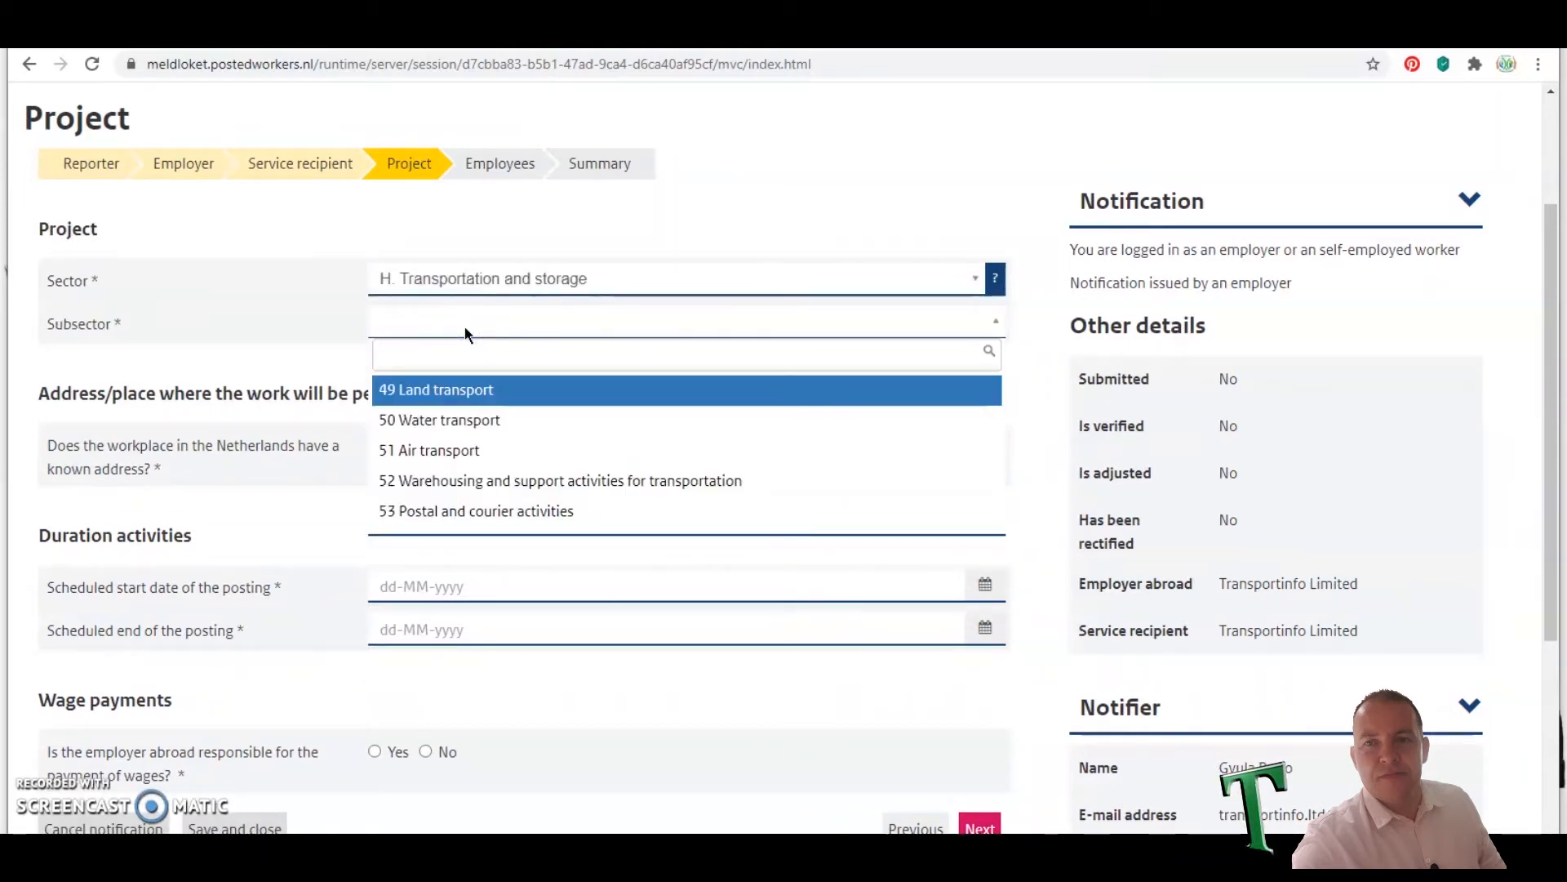
click(453, 391)
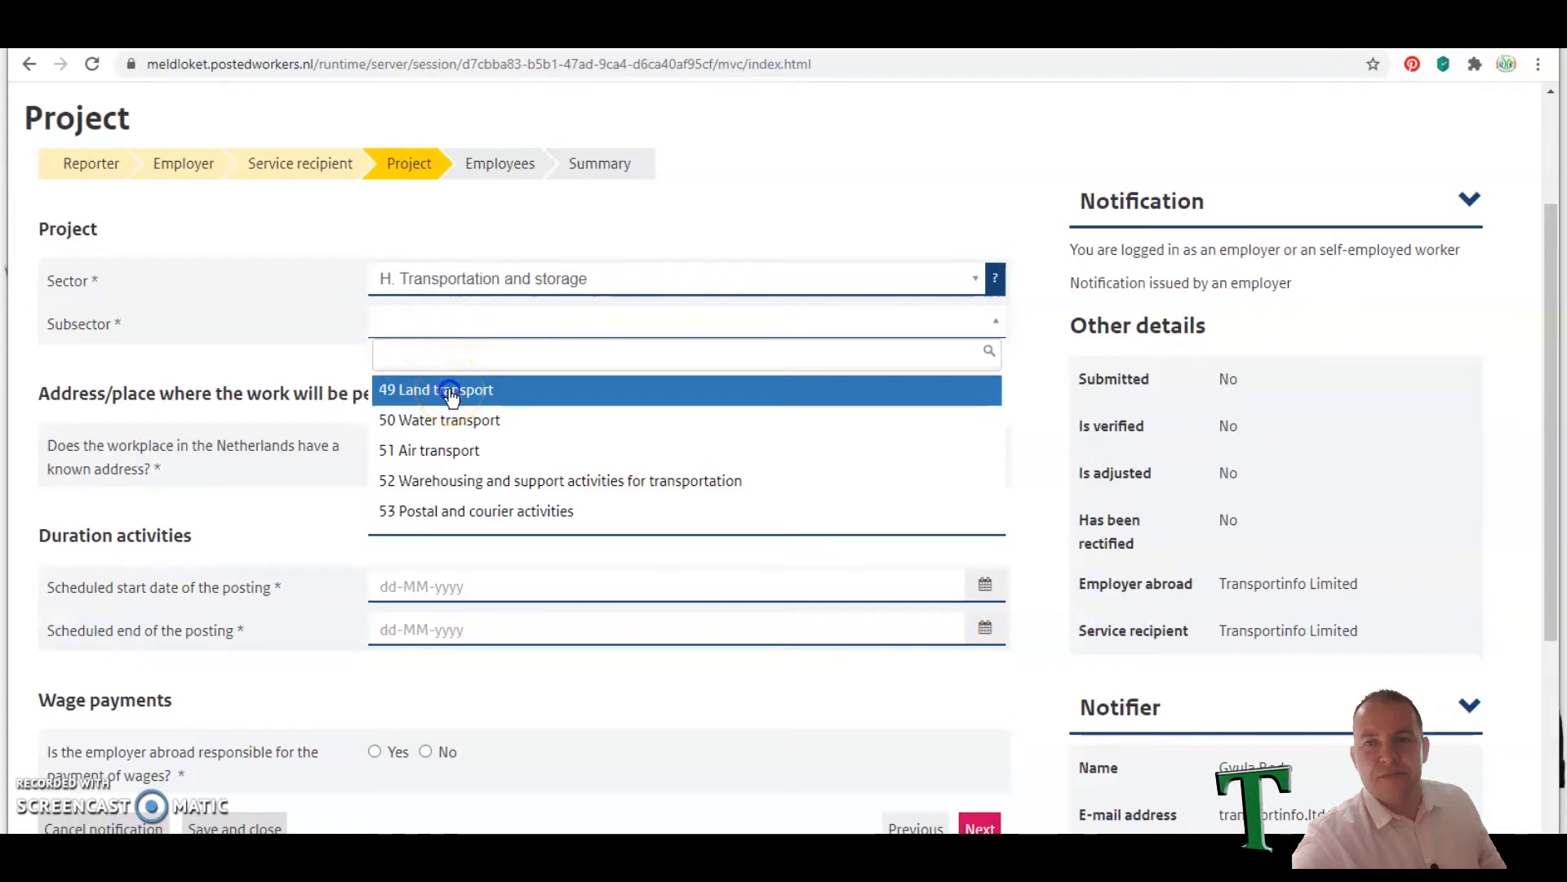
click(433, 367)
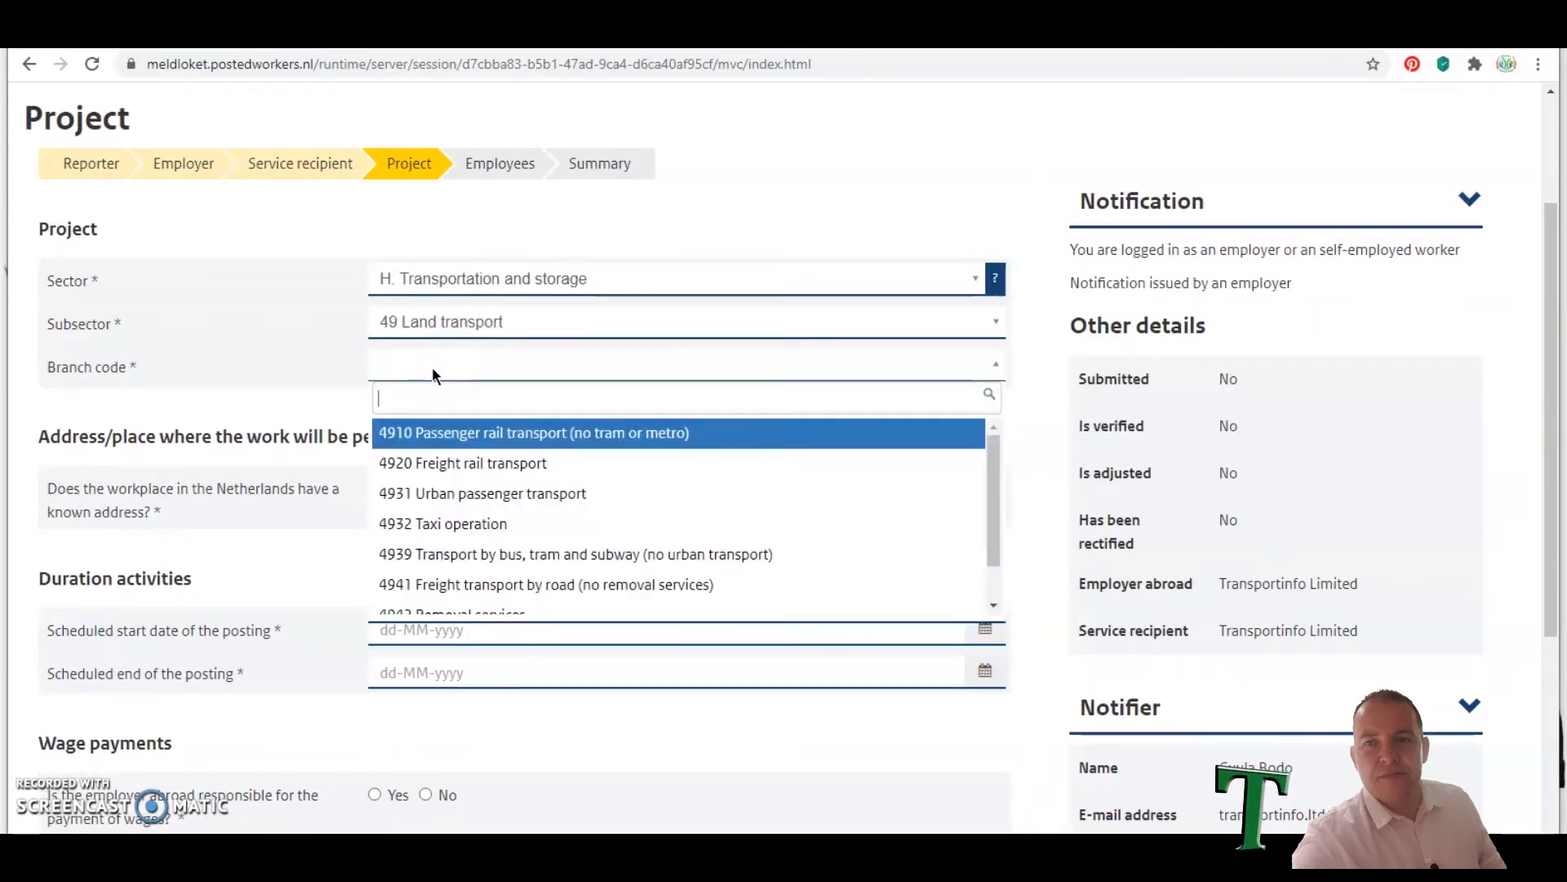
click(449, 425)
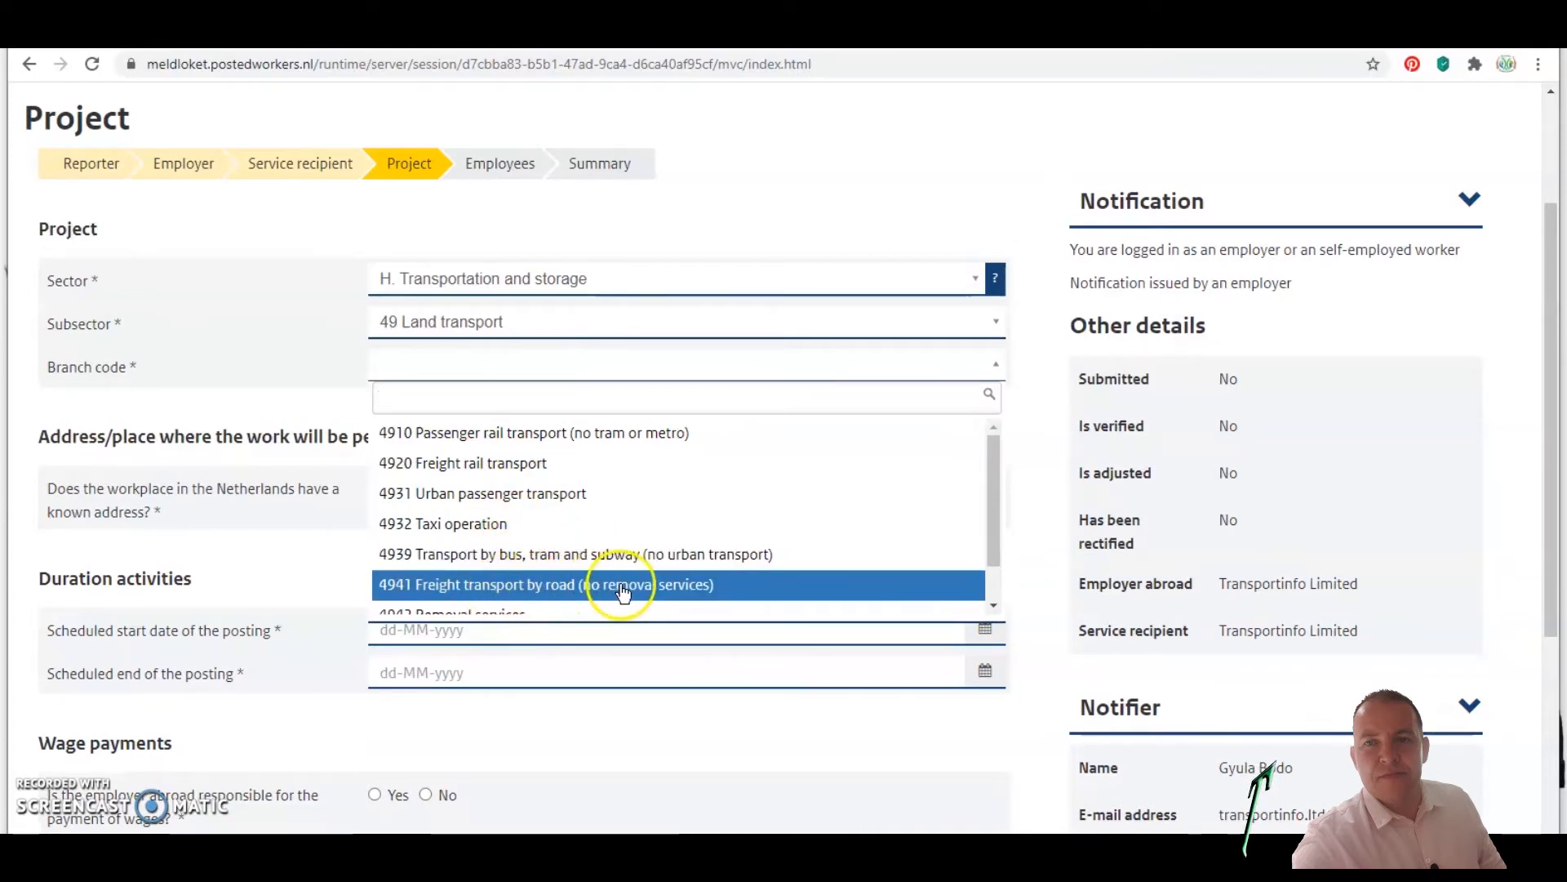
click(560, 584)
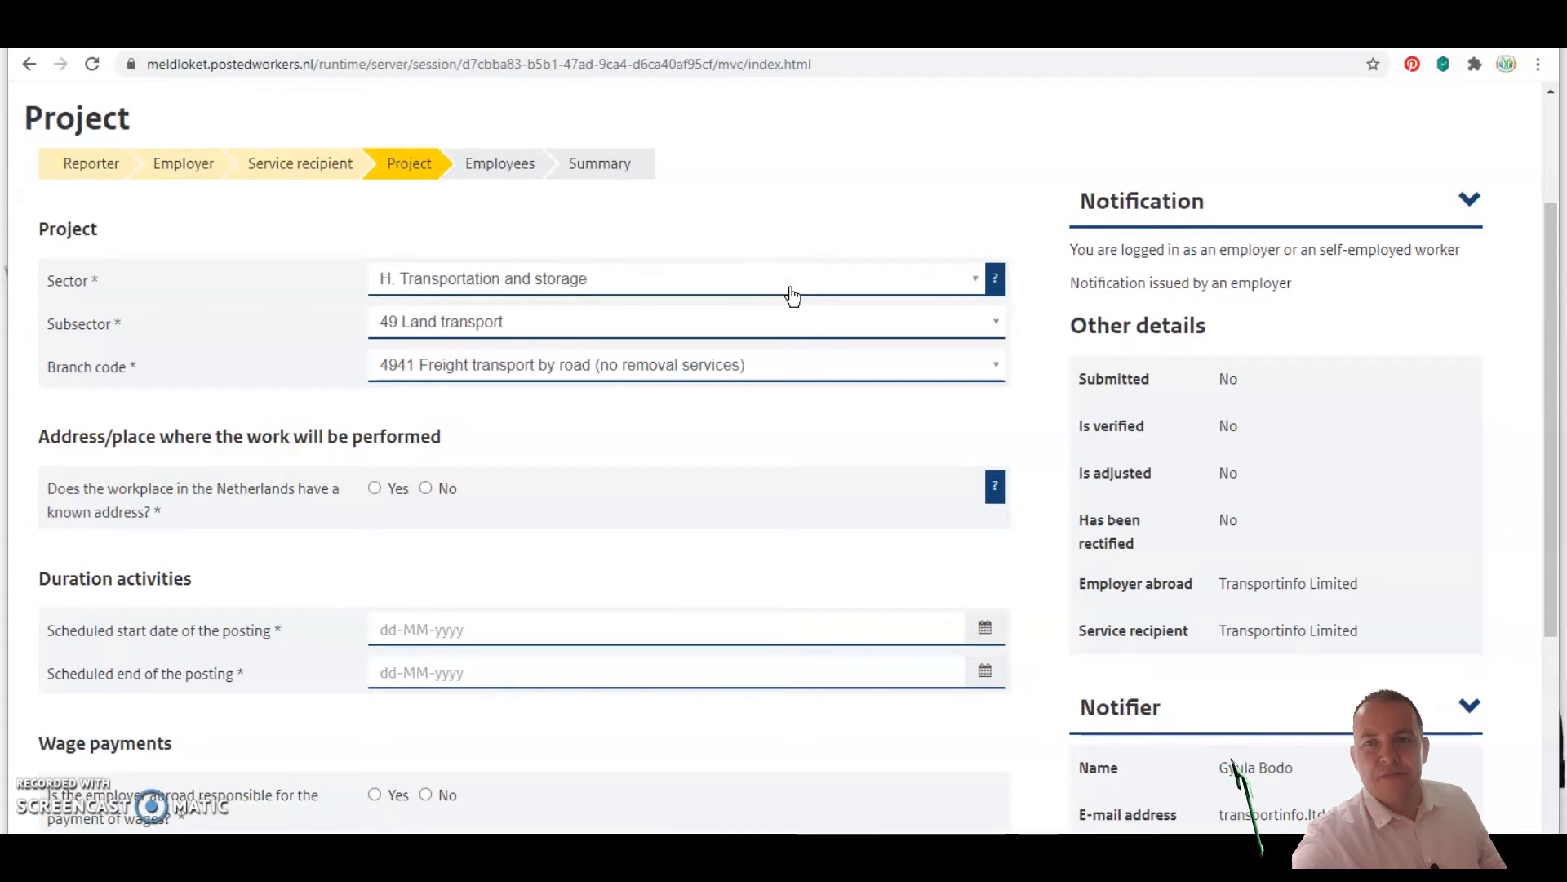
click(688, 390)
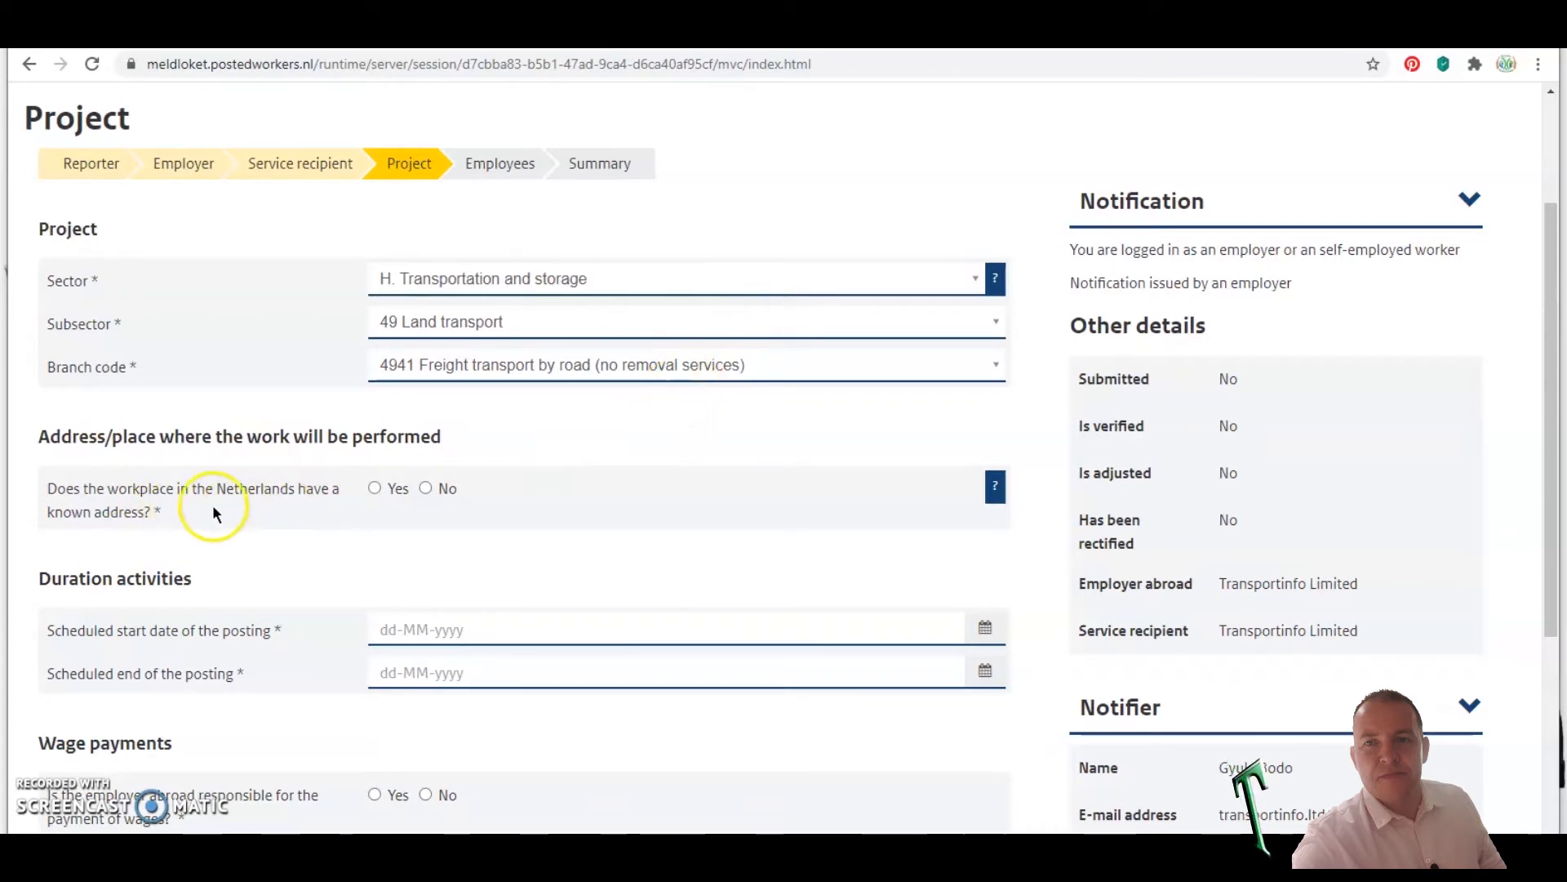
- Answer No for a known workplace address, set location activities to Transport, and answer No for a known operational base in the Netherlands
click(425, 488)
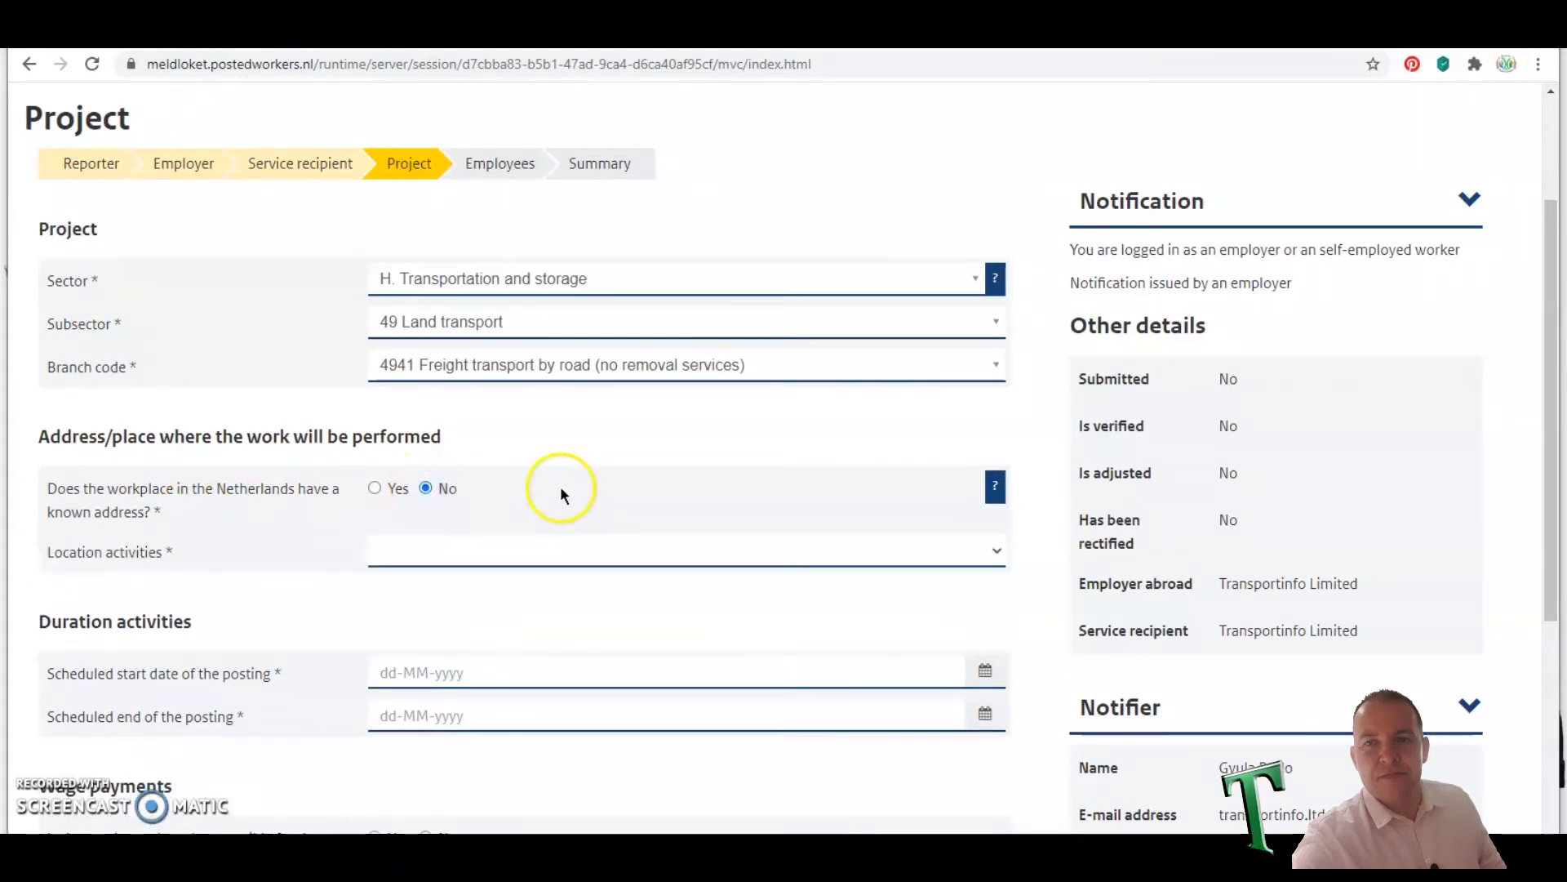
click(486, 552)
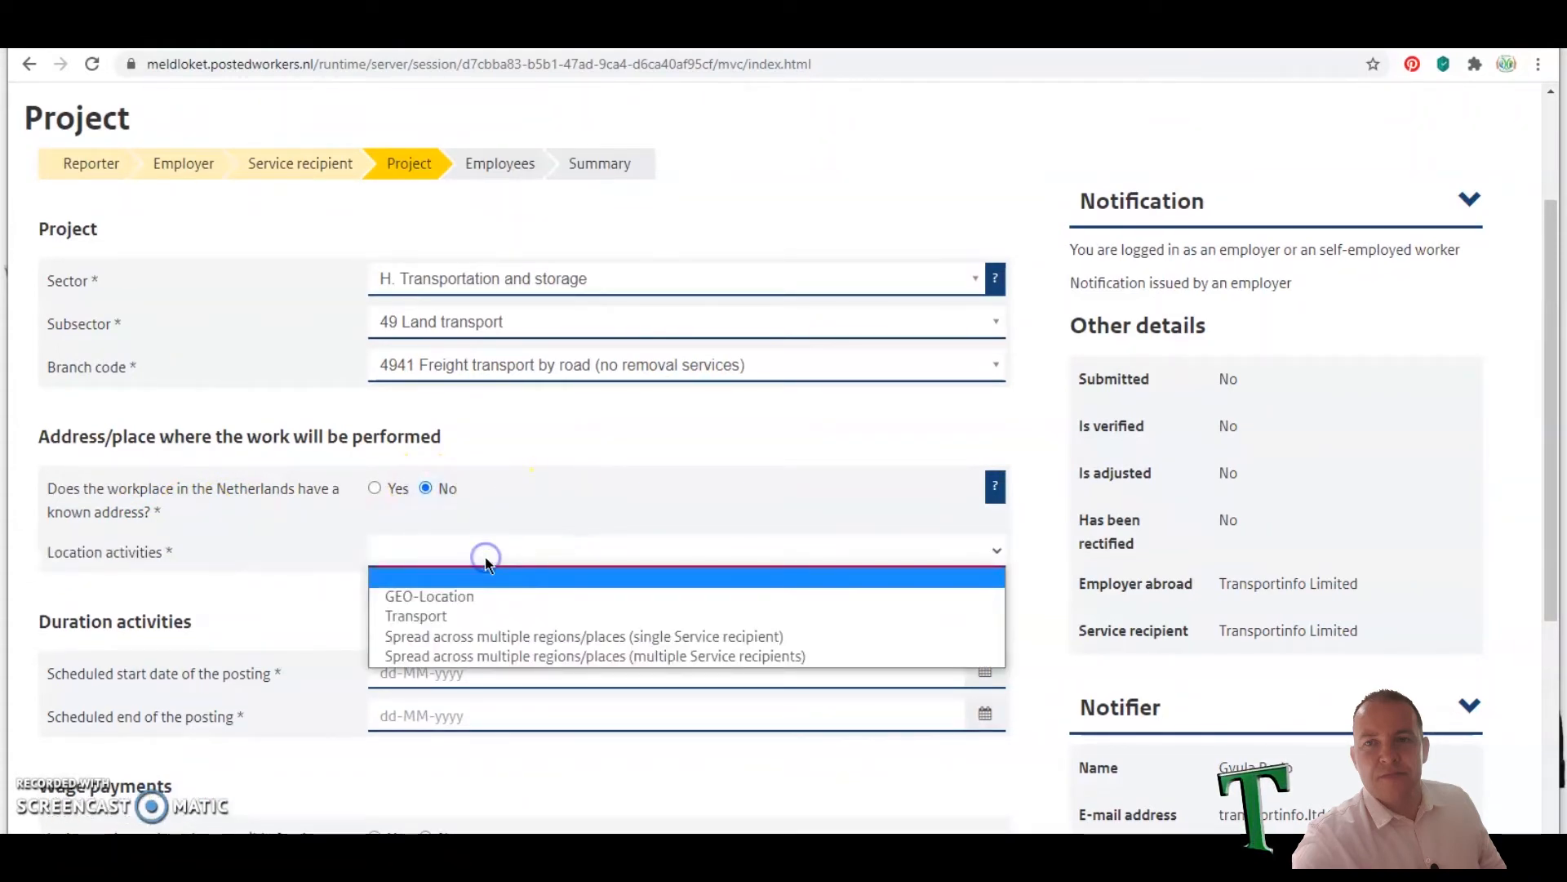
click(450, 617)
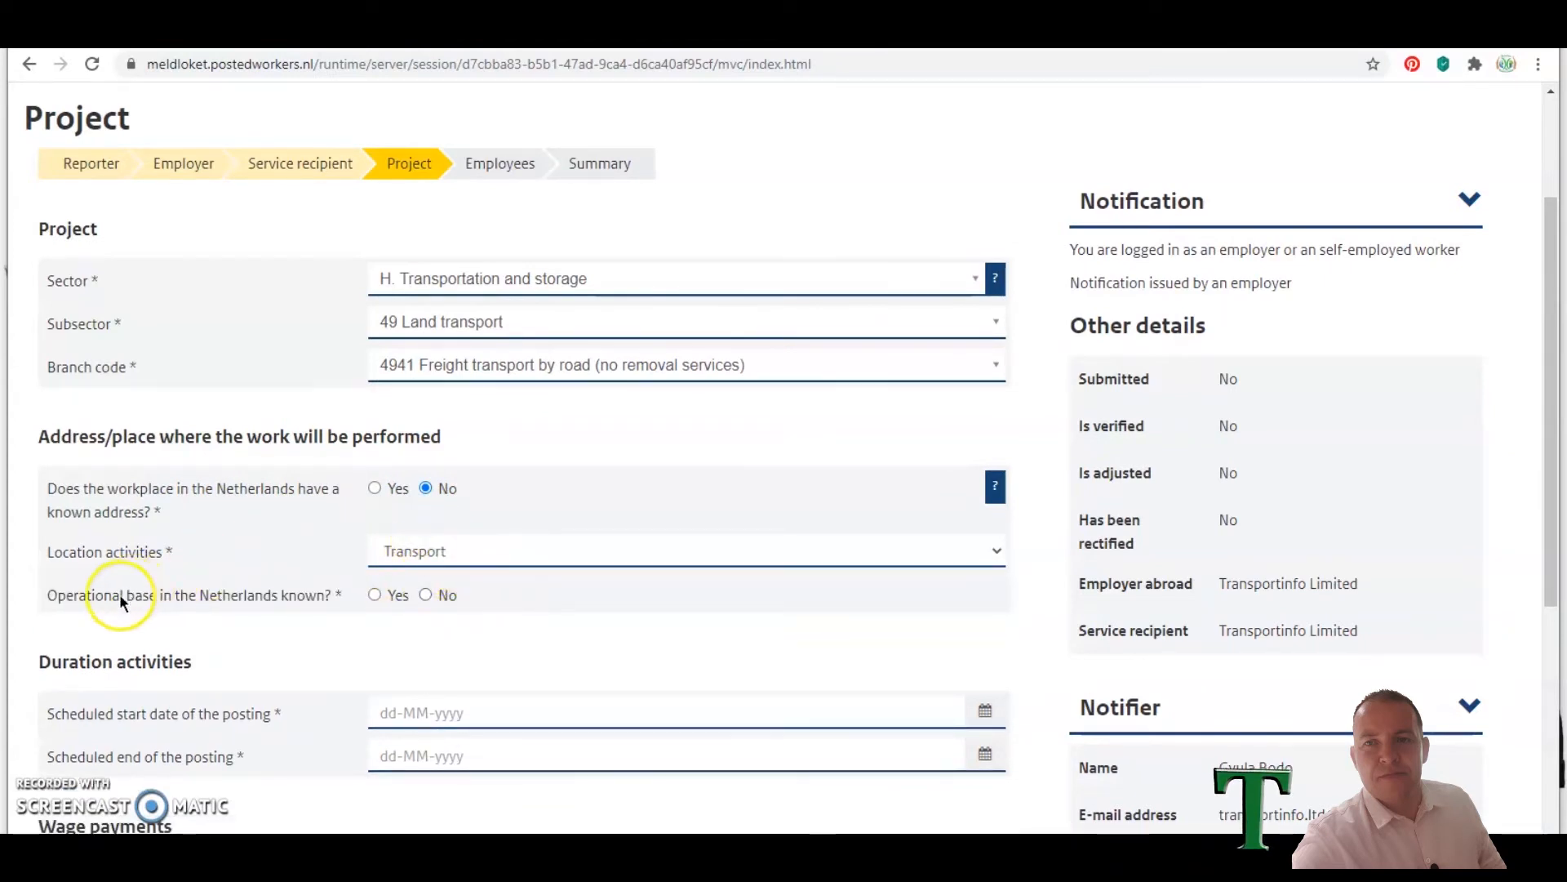
click(427, 595)
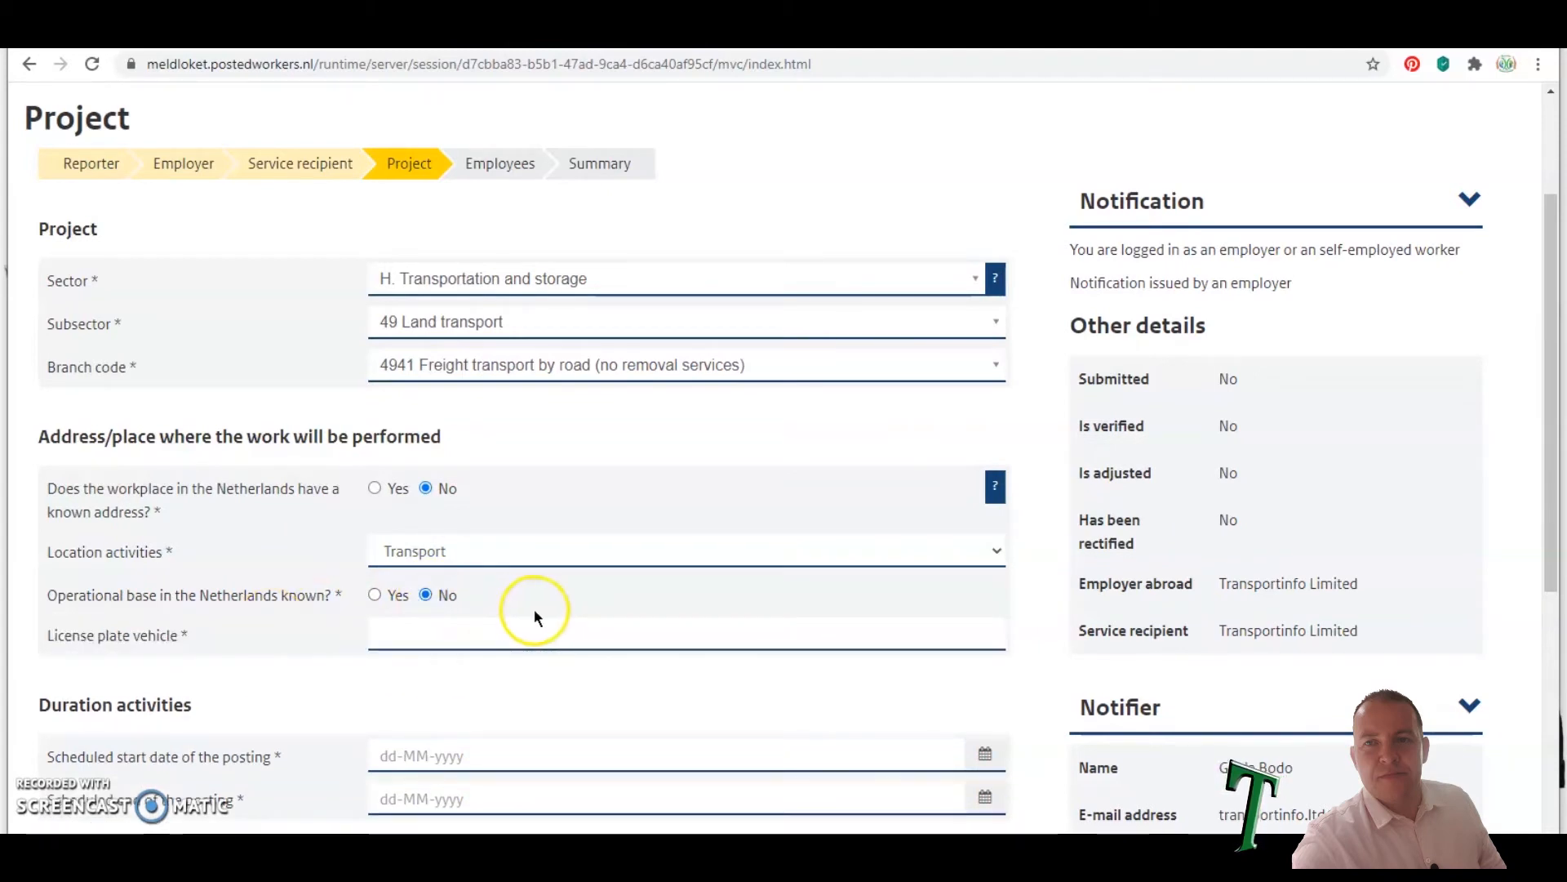
- Enter ABC123 as the license plate of the vehicle
click(444, 638)
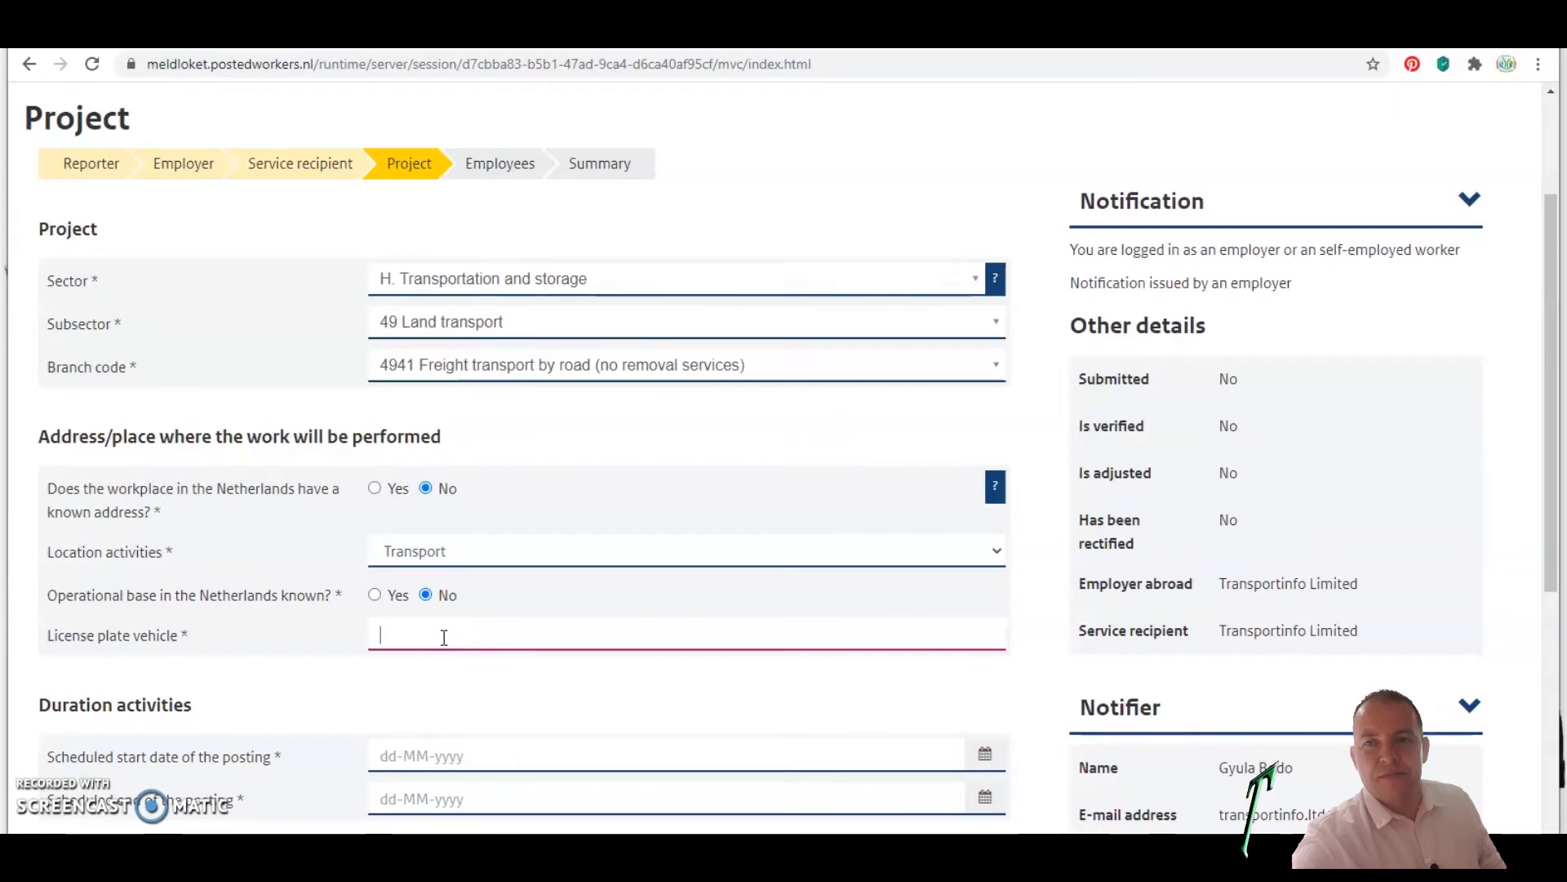
click(430, 636)
text(A)
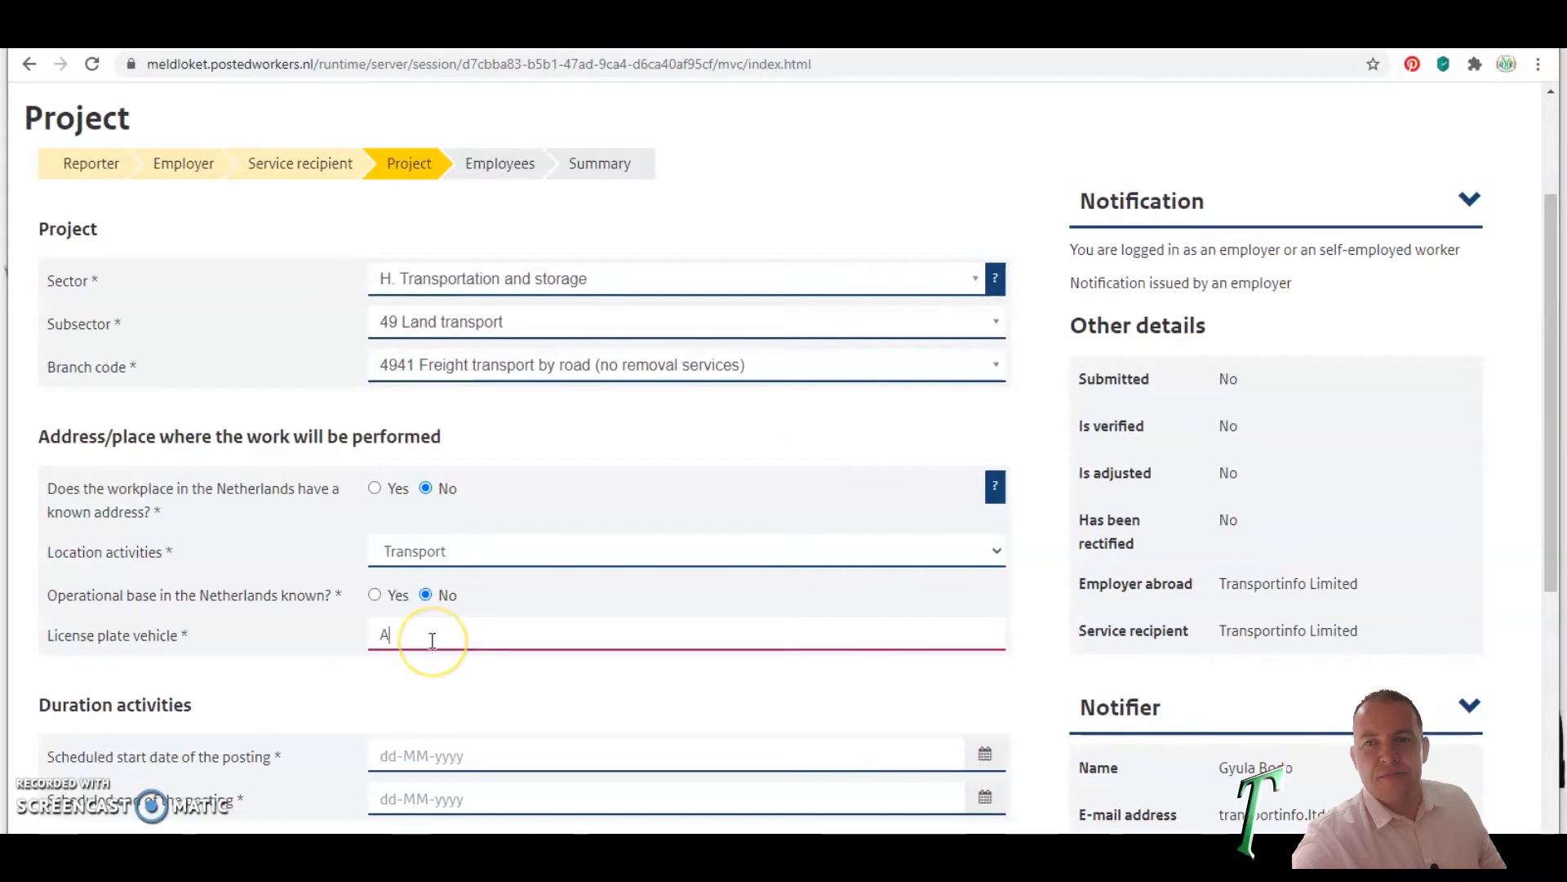
text(BC123)
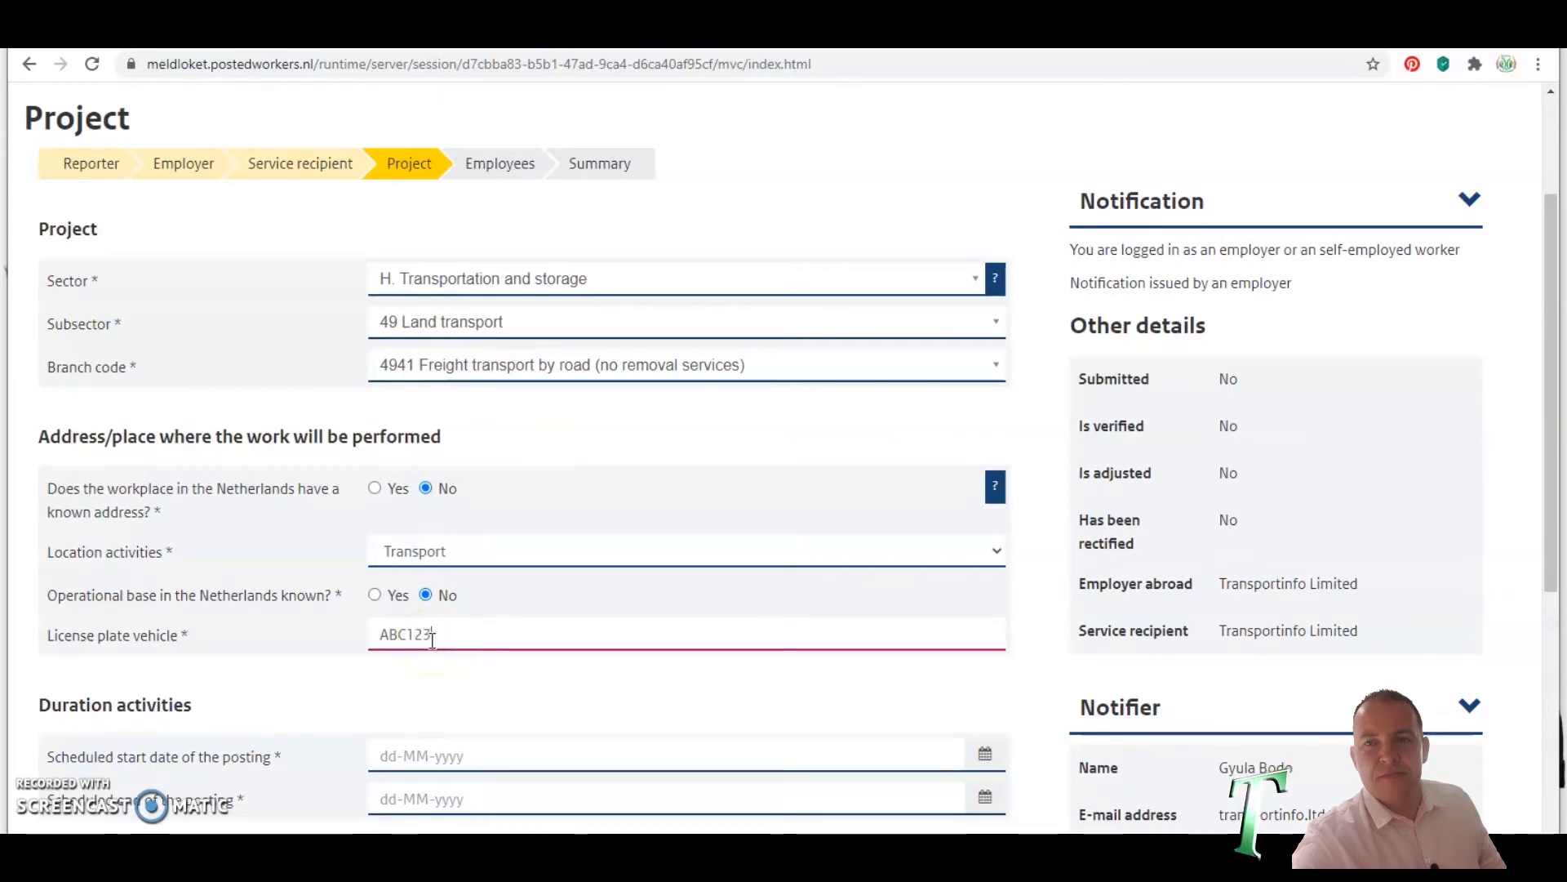
click(685, 649)
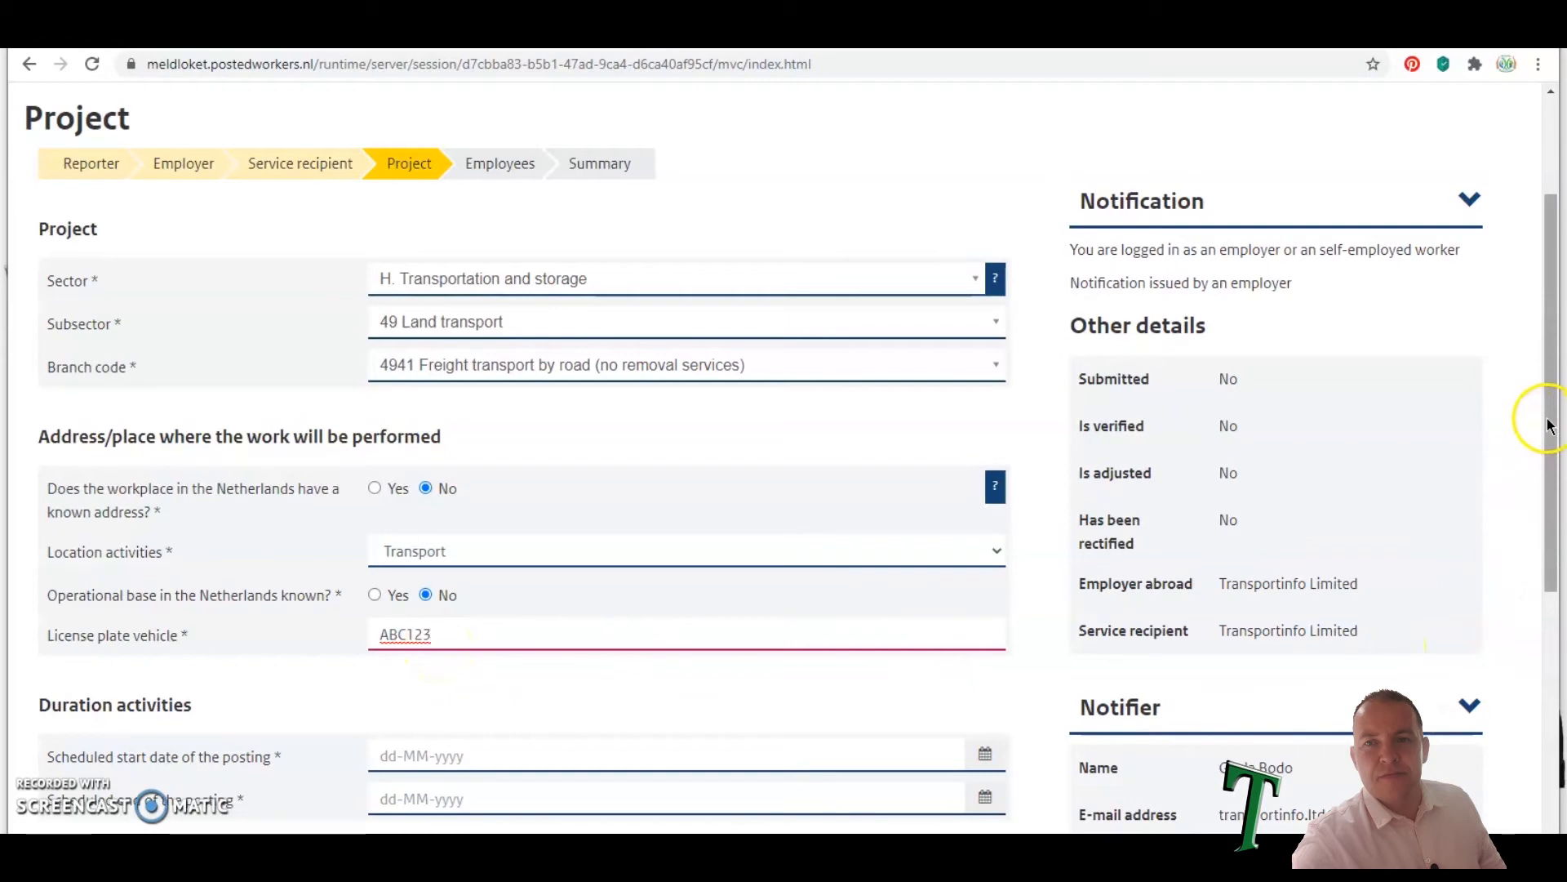
- Schedule the posting to start on 30-08-2020 and end on 31-08-2020
drag(1549, 425, 1555, 547)
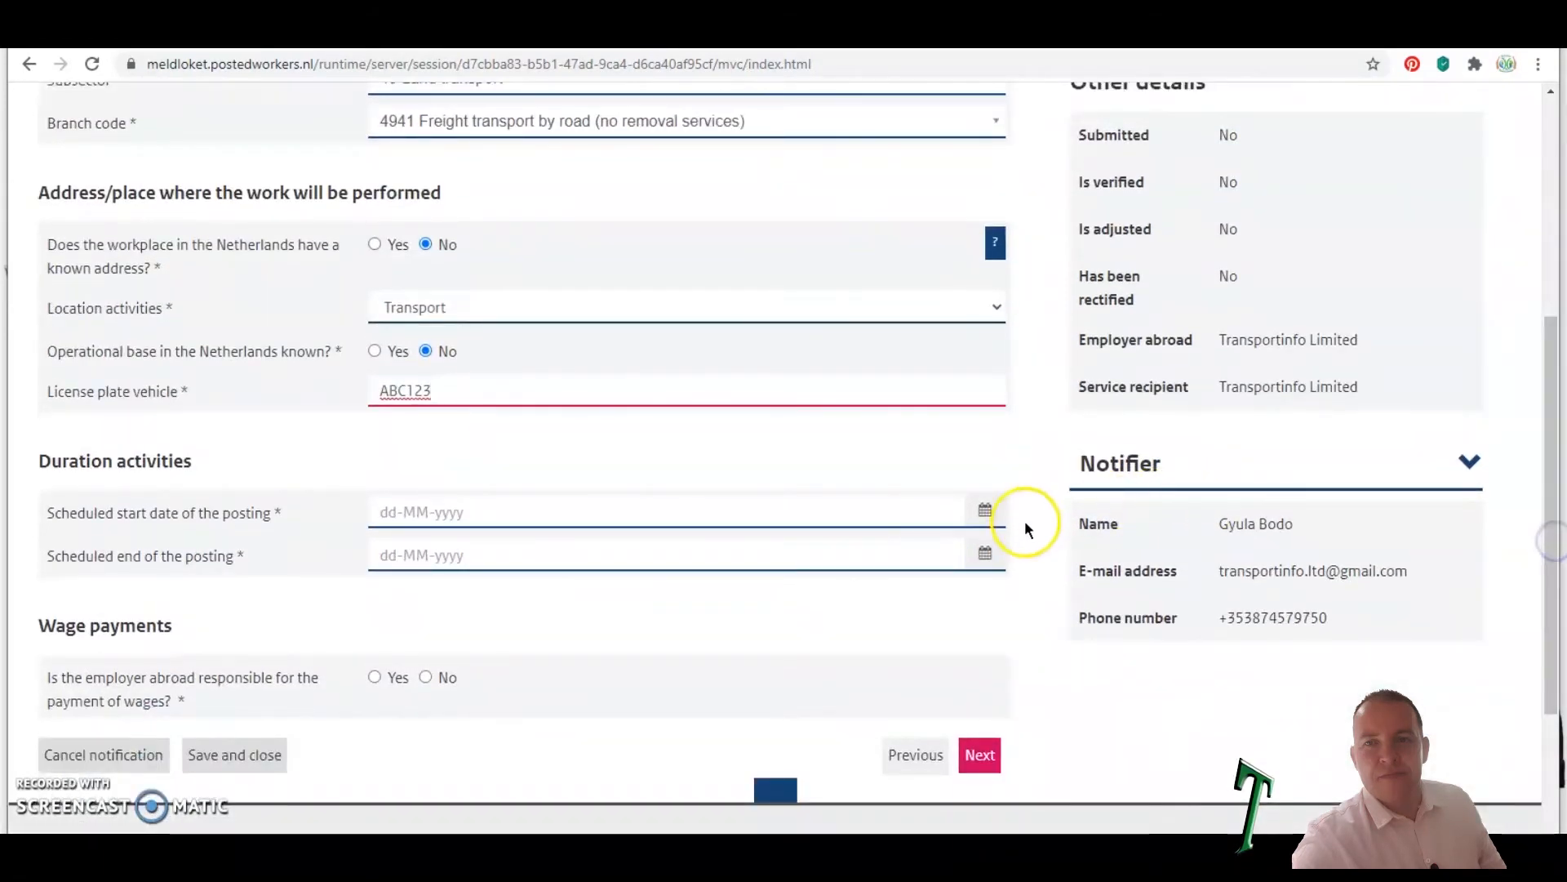
click(985, 511)
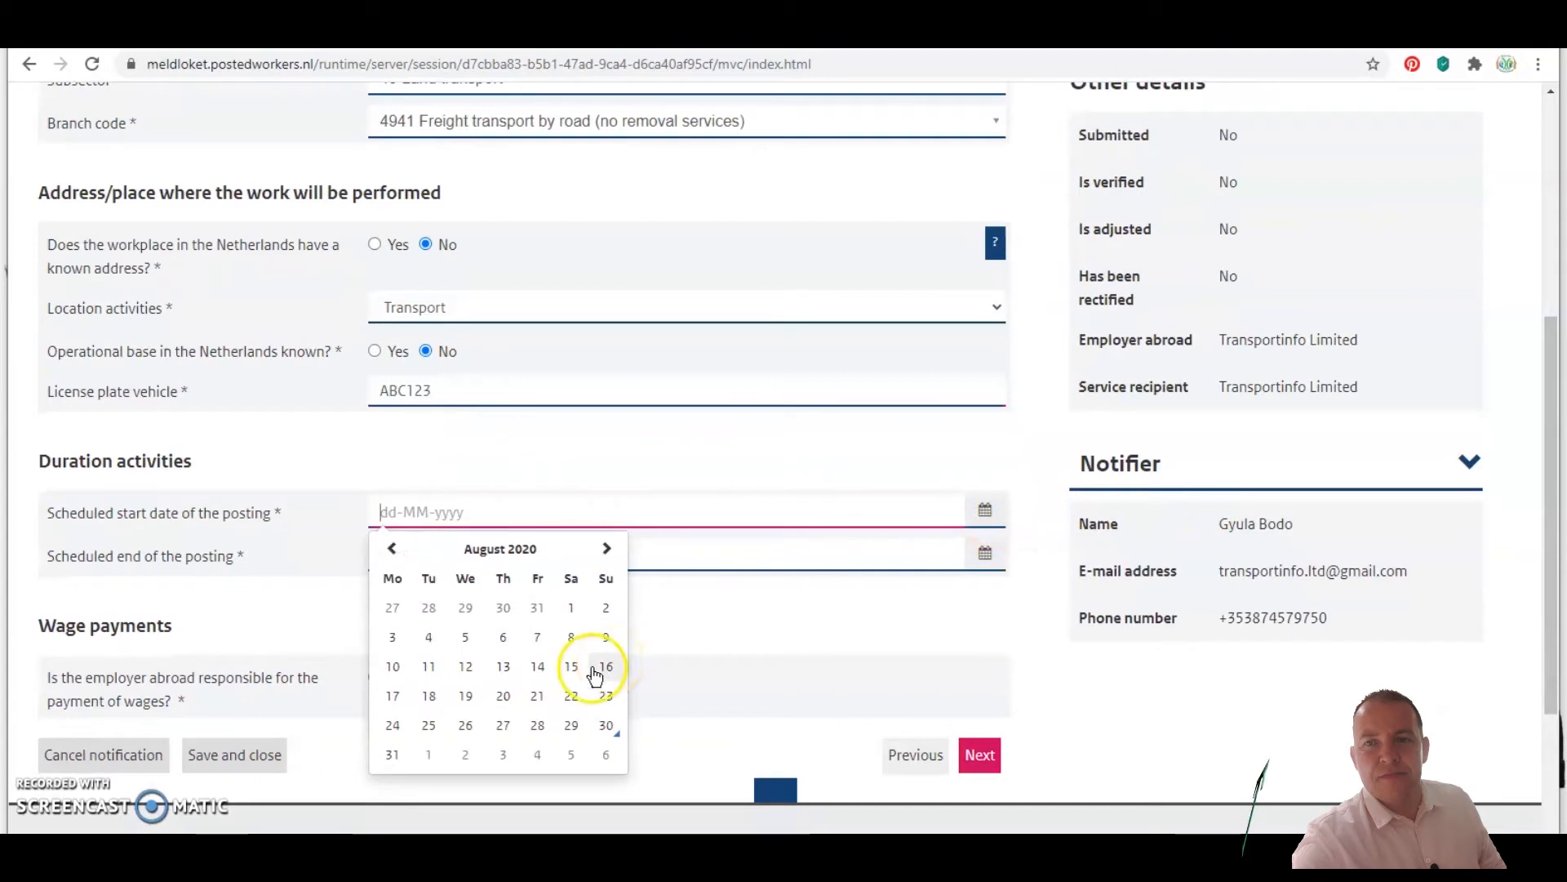
click(603, 724)
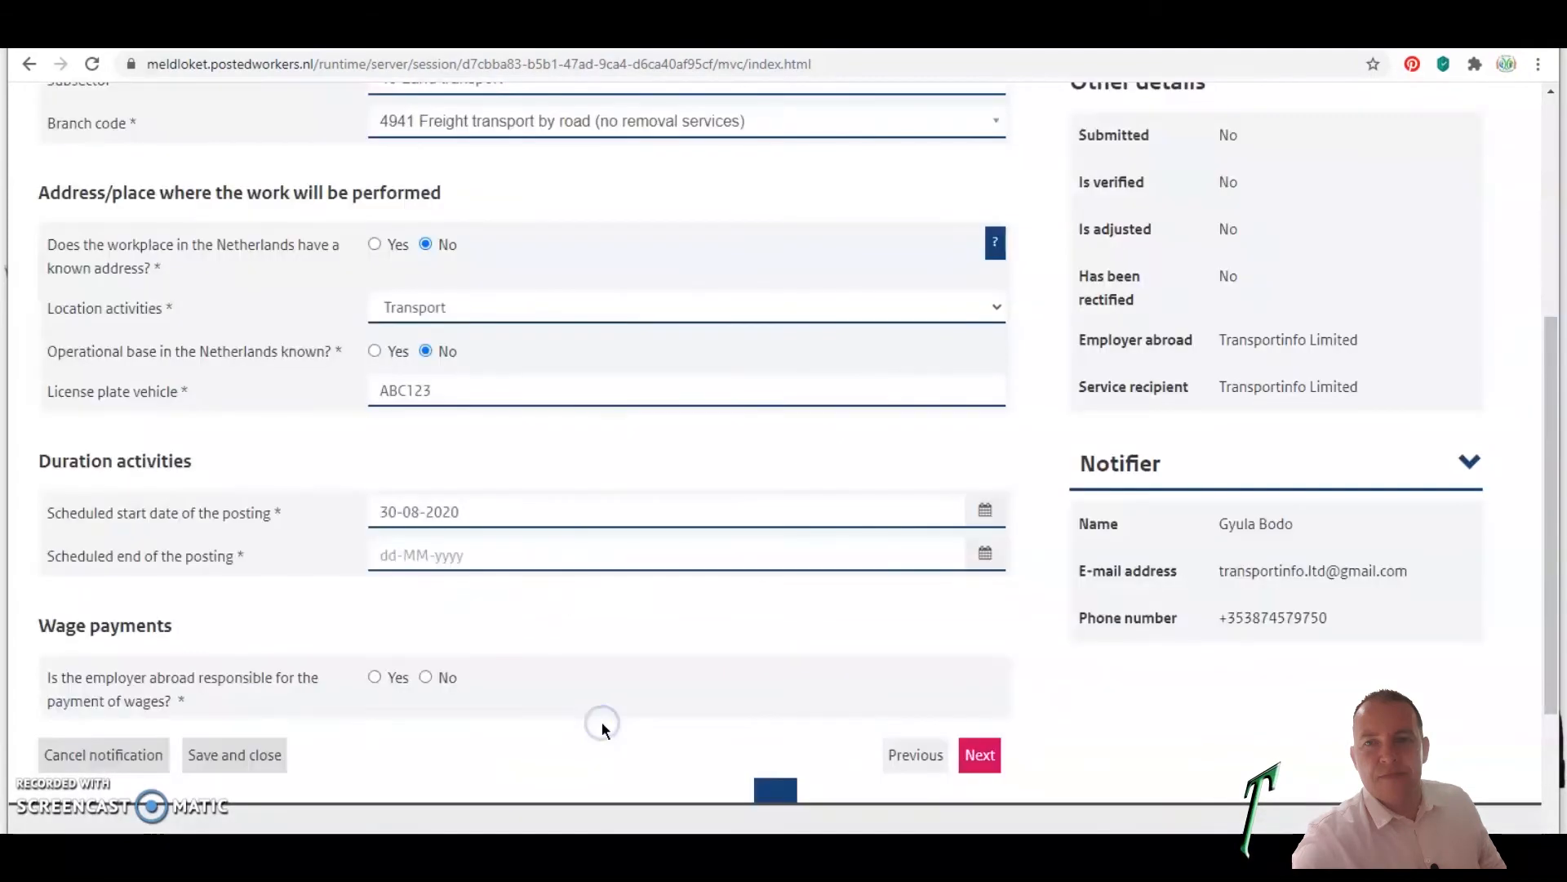
click(984, 553)
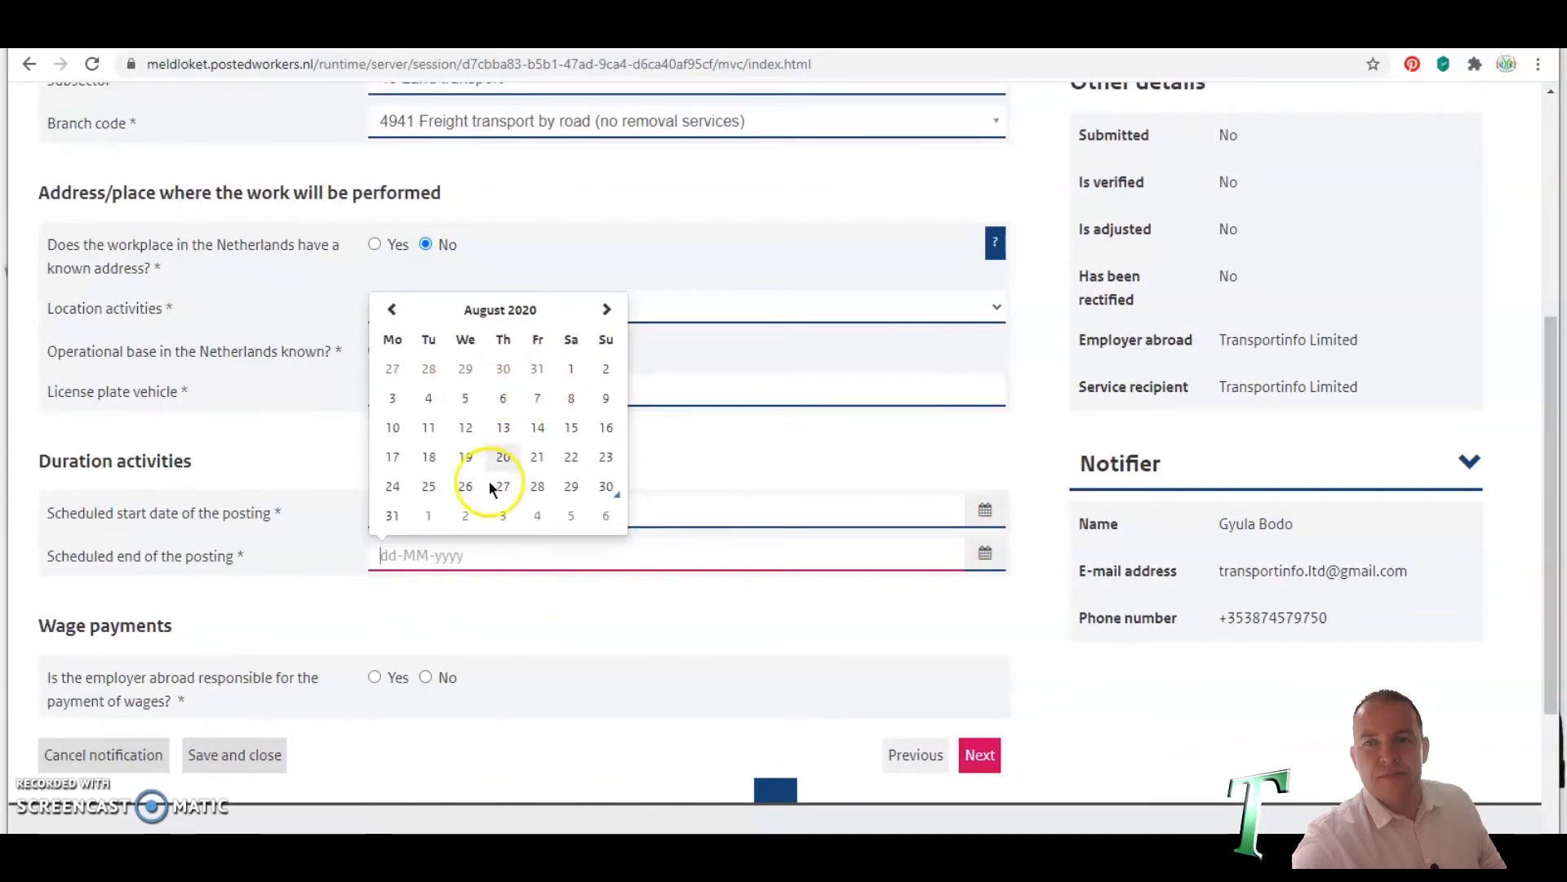
click(392, 517)
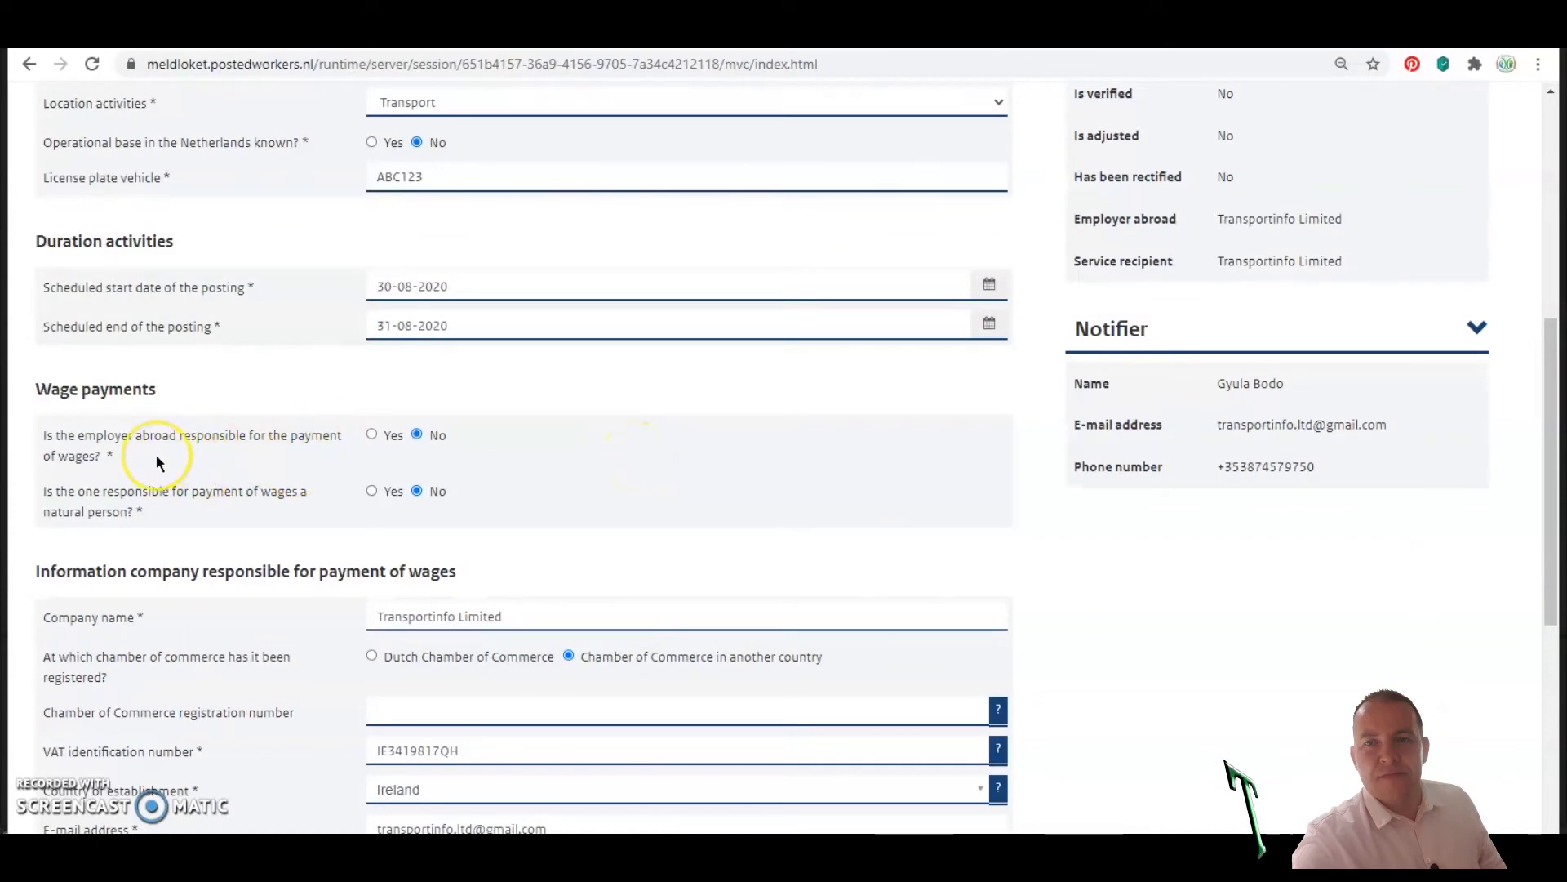
- Answer Yes to whether the employer abroad is responsible for the payment of wages
click(372, 436)
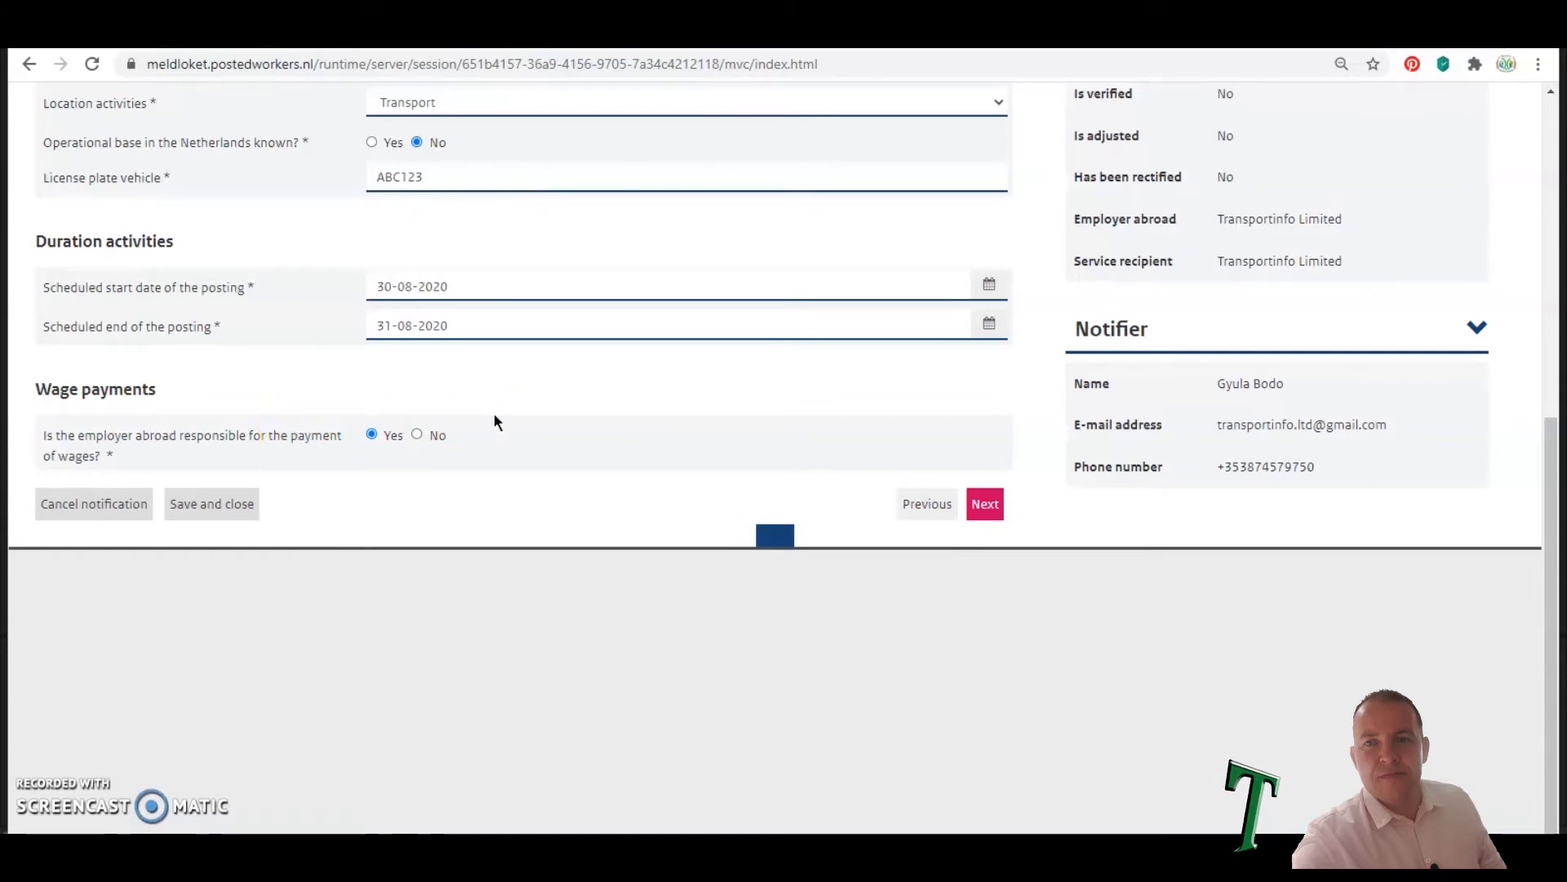
click(235, 441)
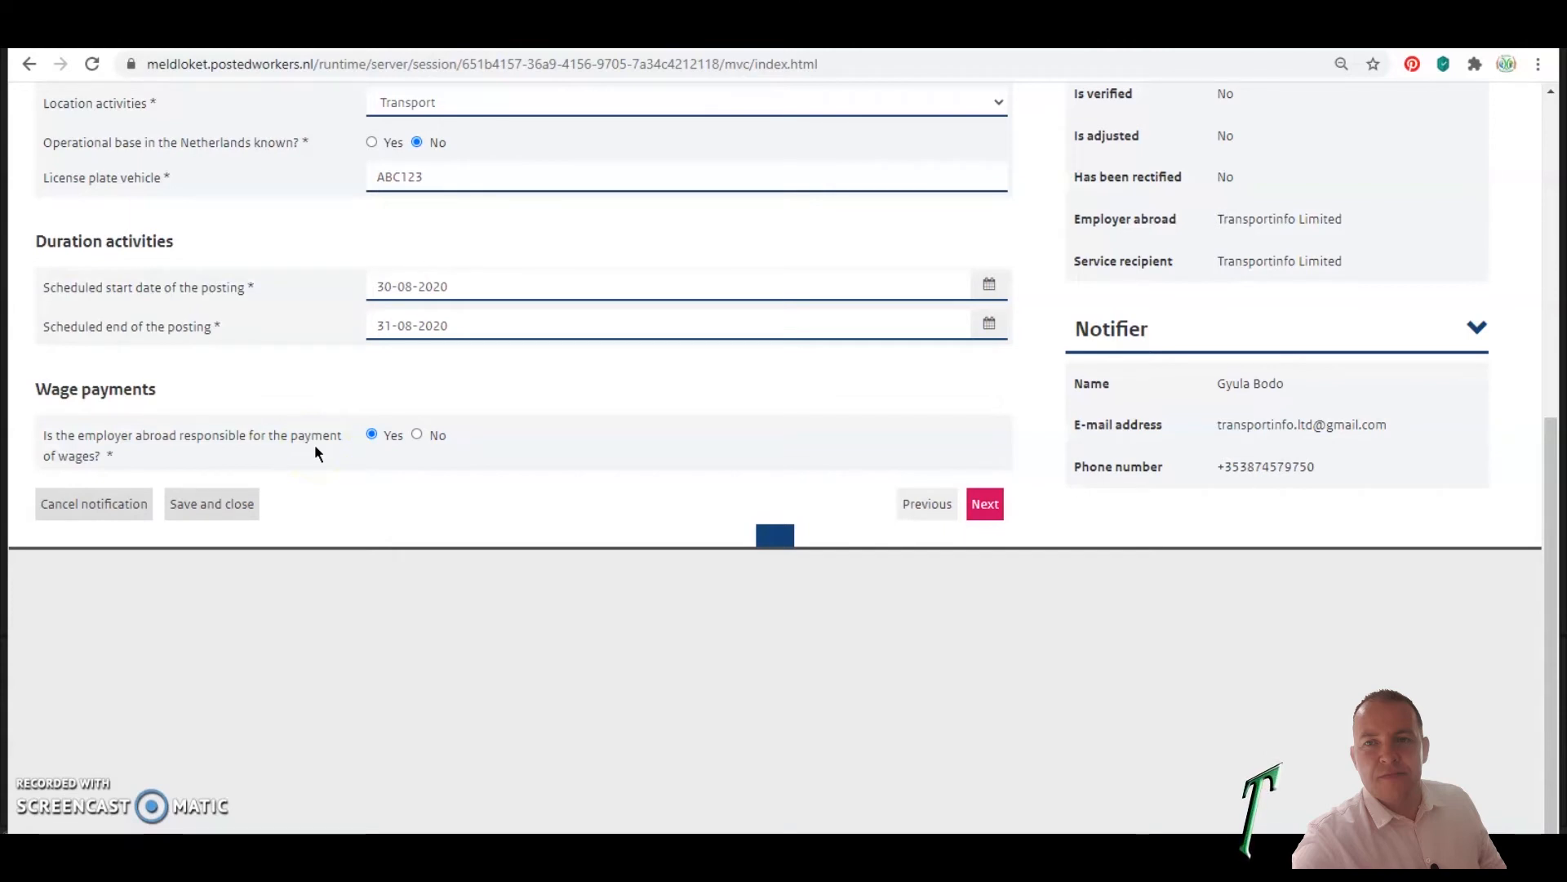
- Switch the employer's wage responsibility to No, review the company fields for wage payment, and restore the answer to Yes
click(416, 435)
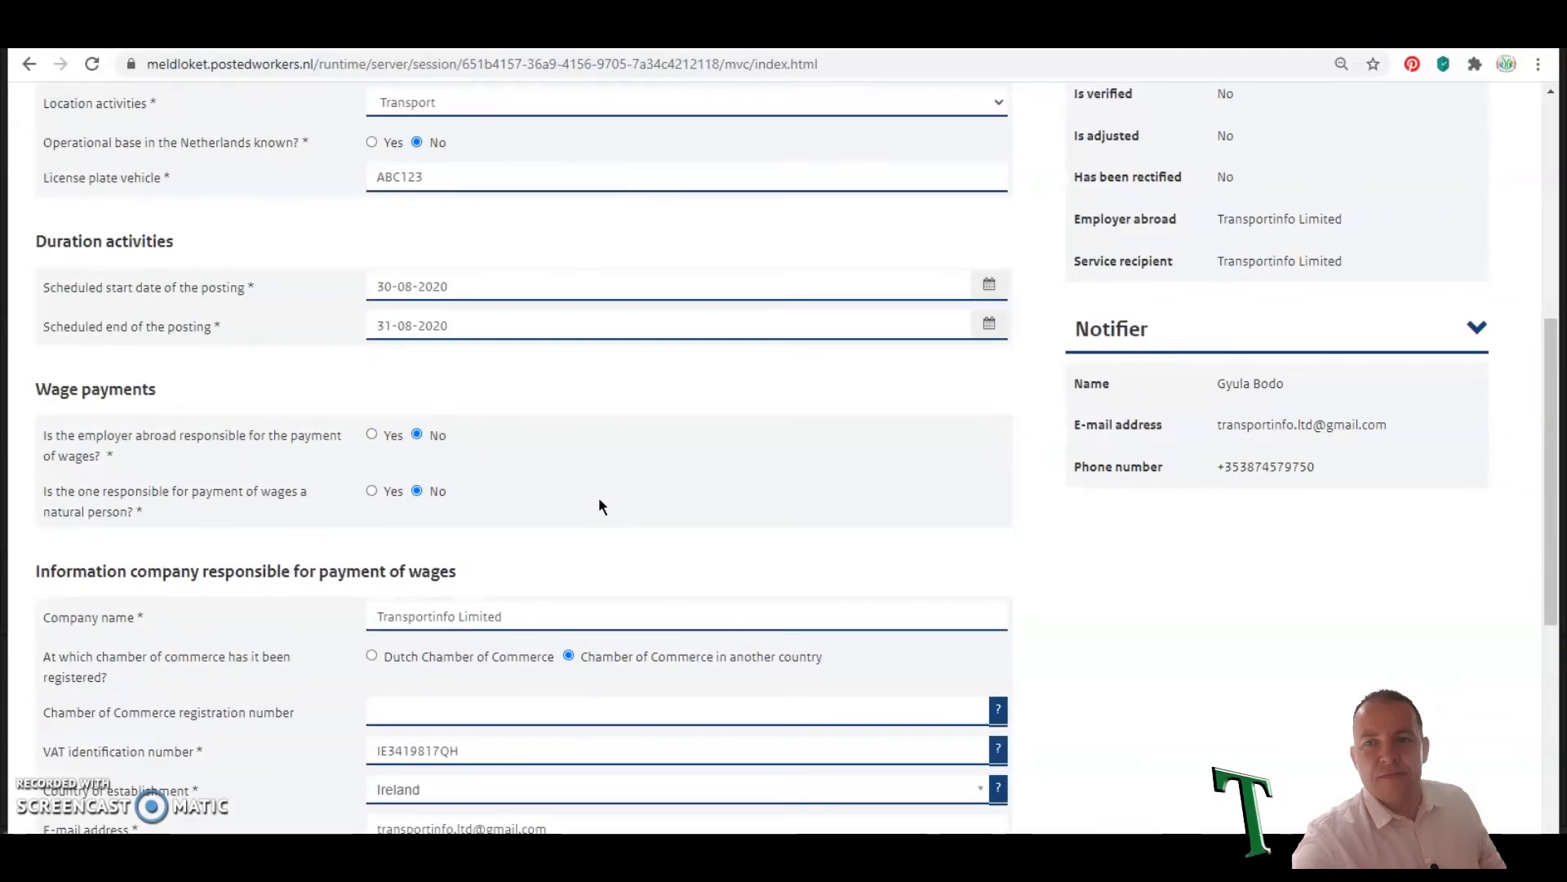
click(197, 600)
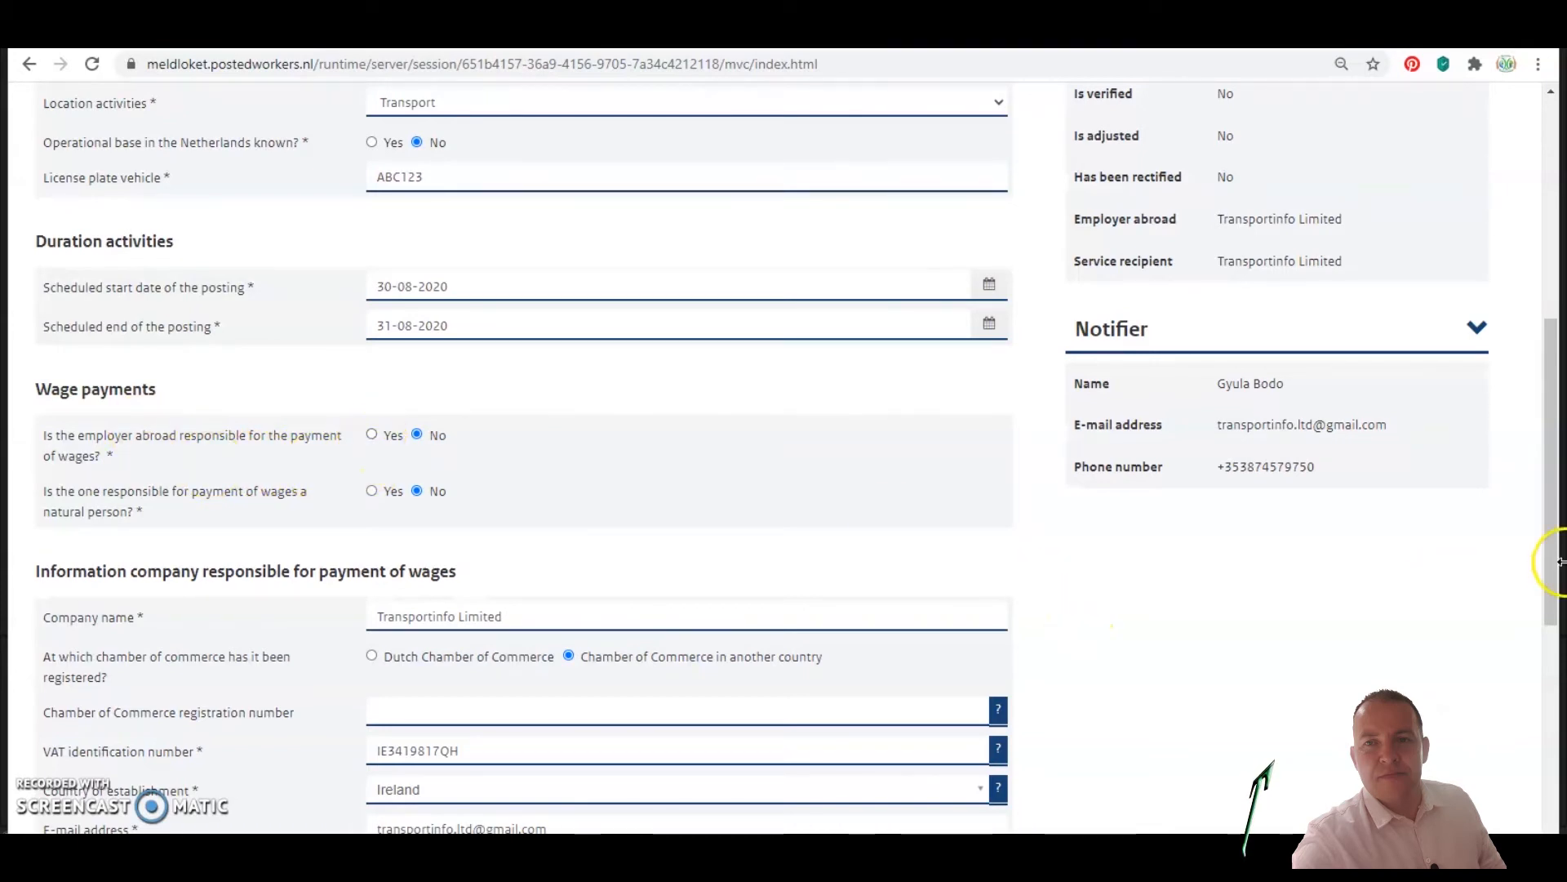
scroll(1550, 539, down, 4)
drag(1555, 604, 1549, 451)
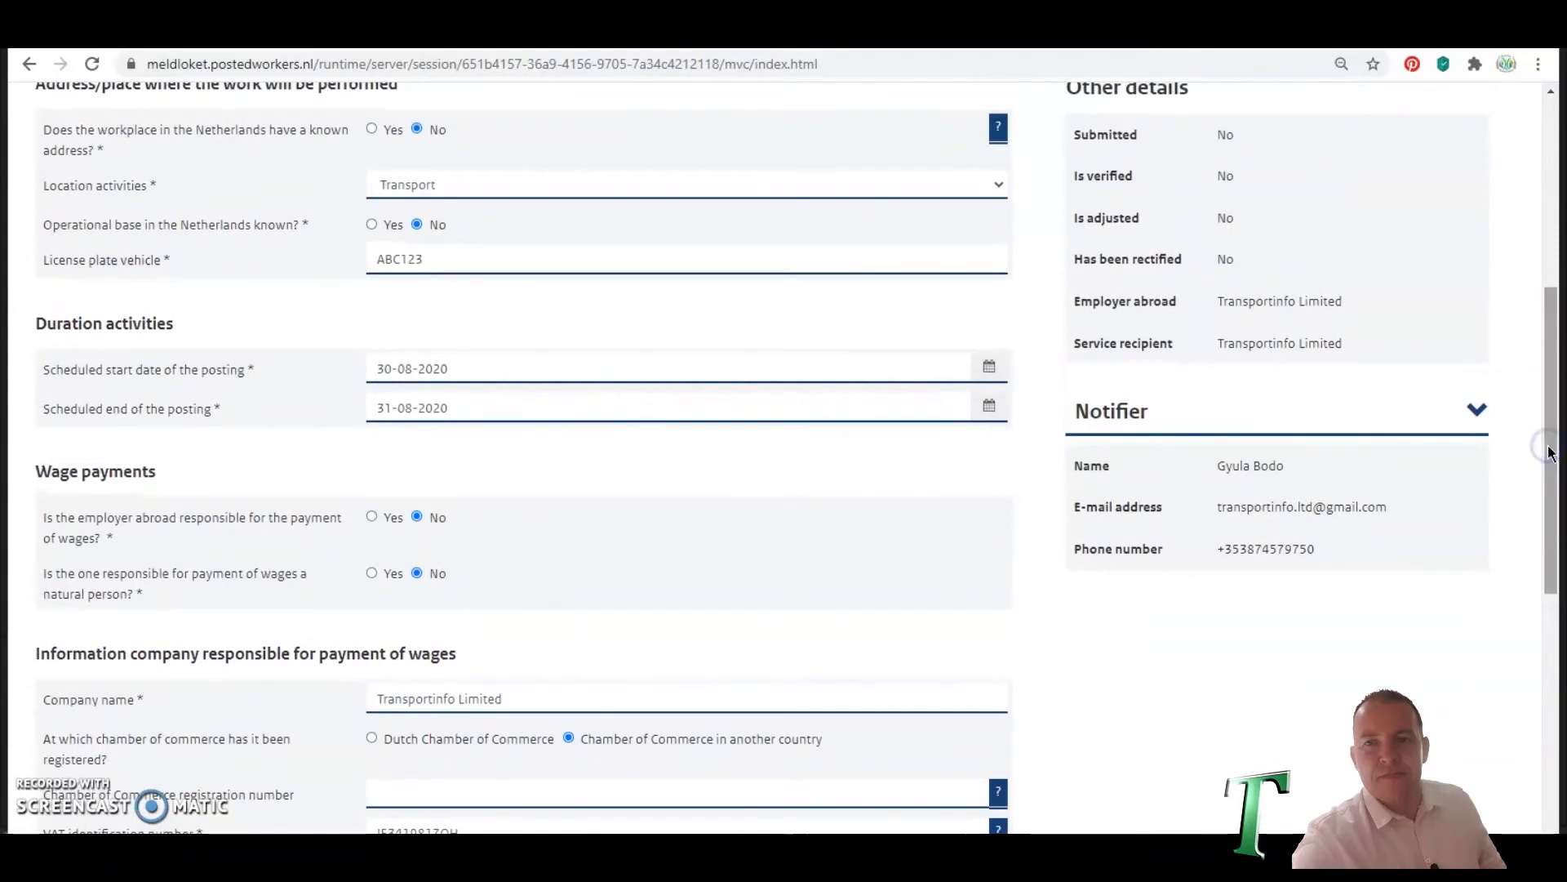
click(372, 518)
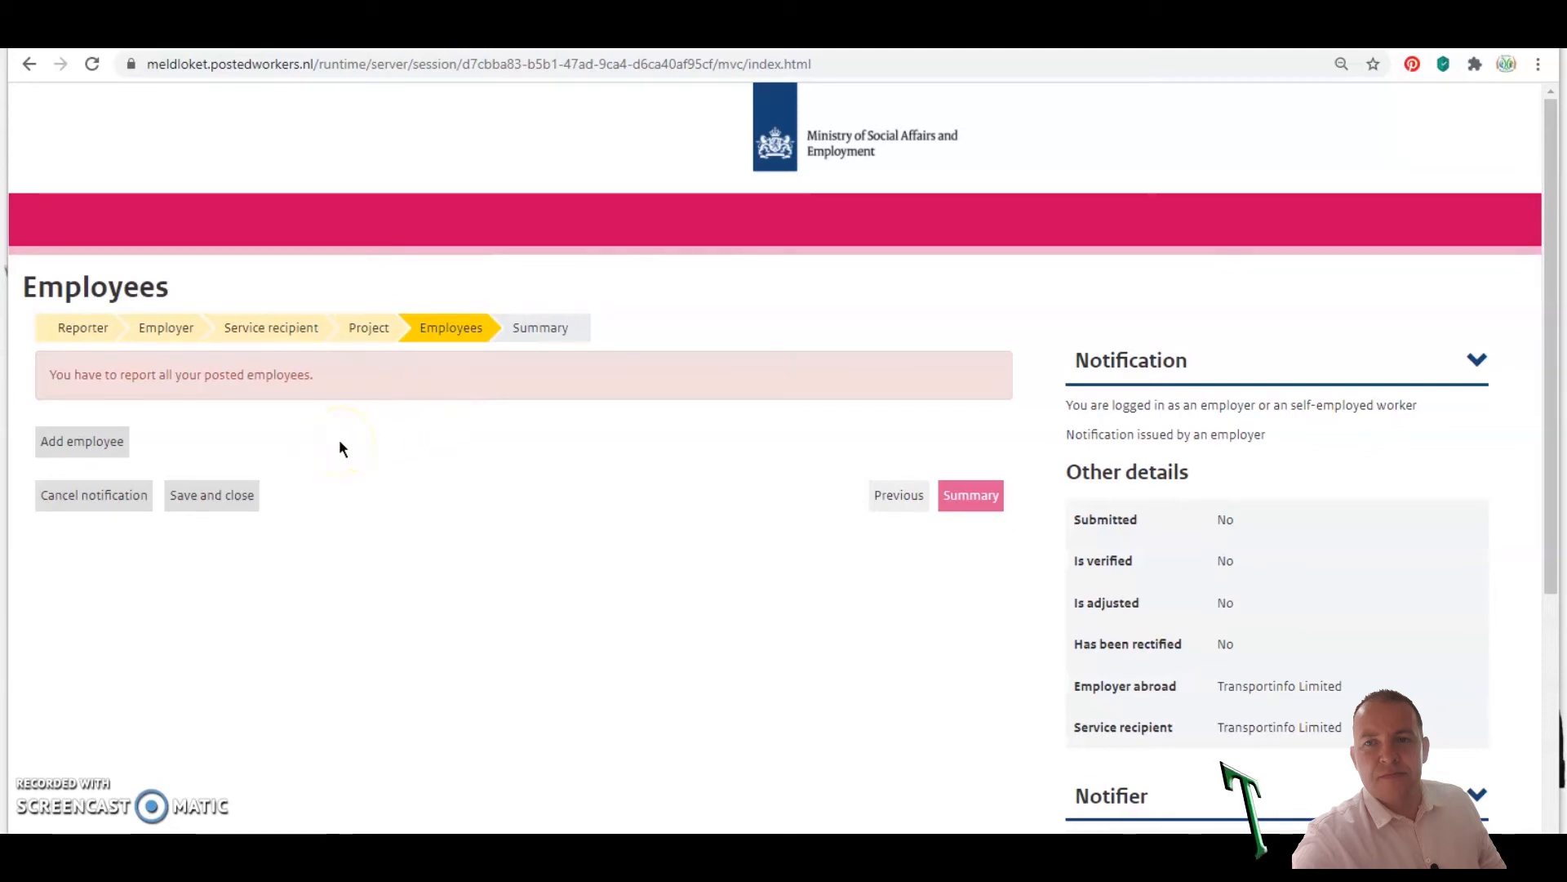
- Add an employee to the notification and look over the employee details fields, especially the personal identification number
click(84, 443)
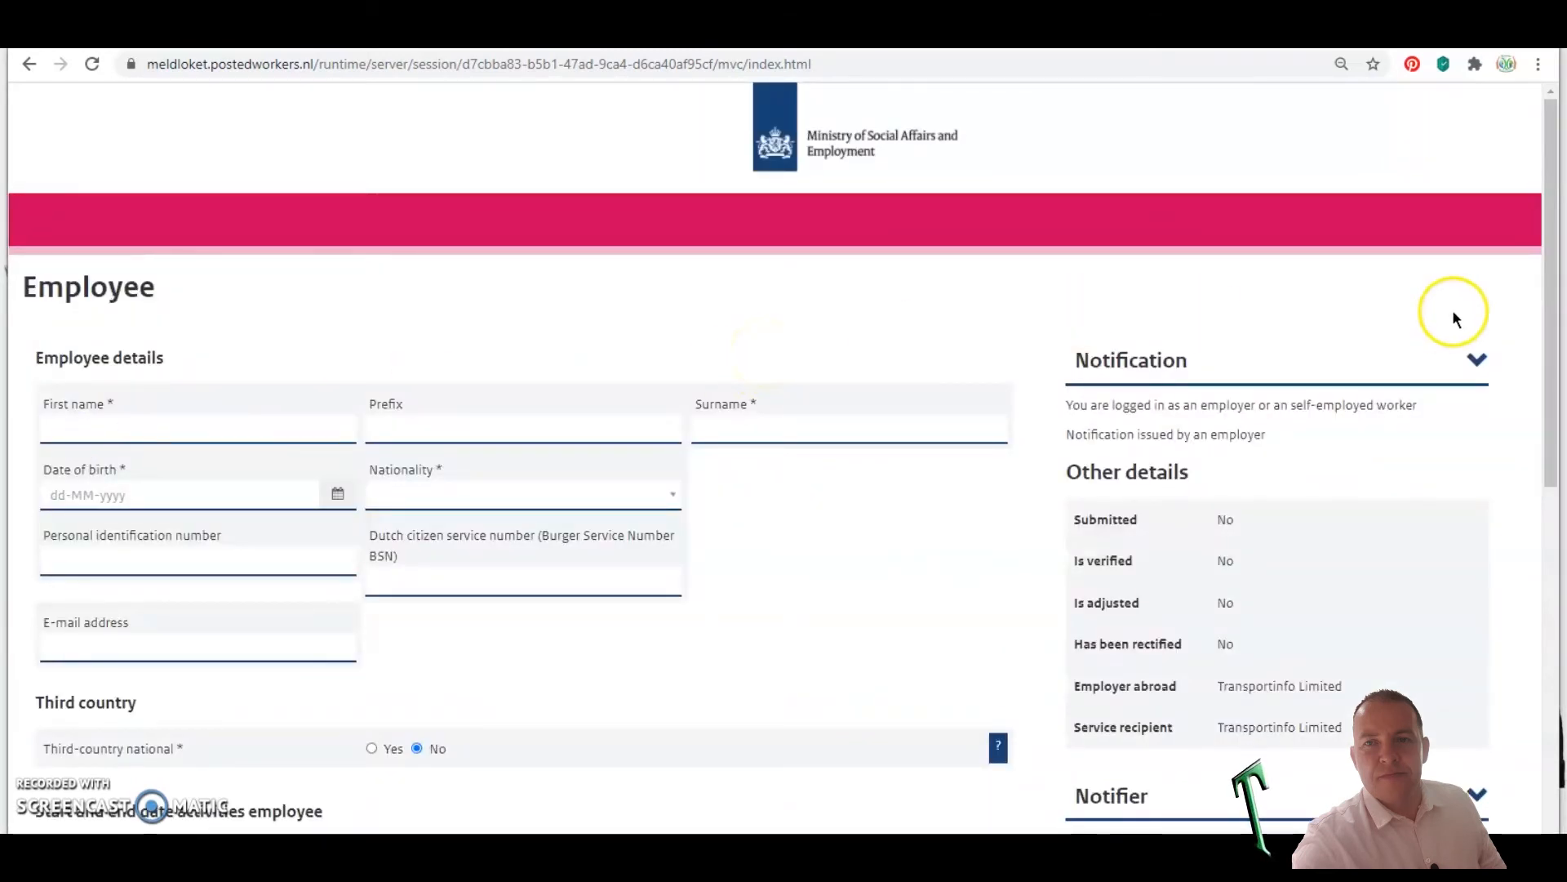
drag(1548, 260, 1550, 325)
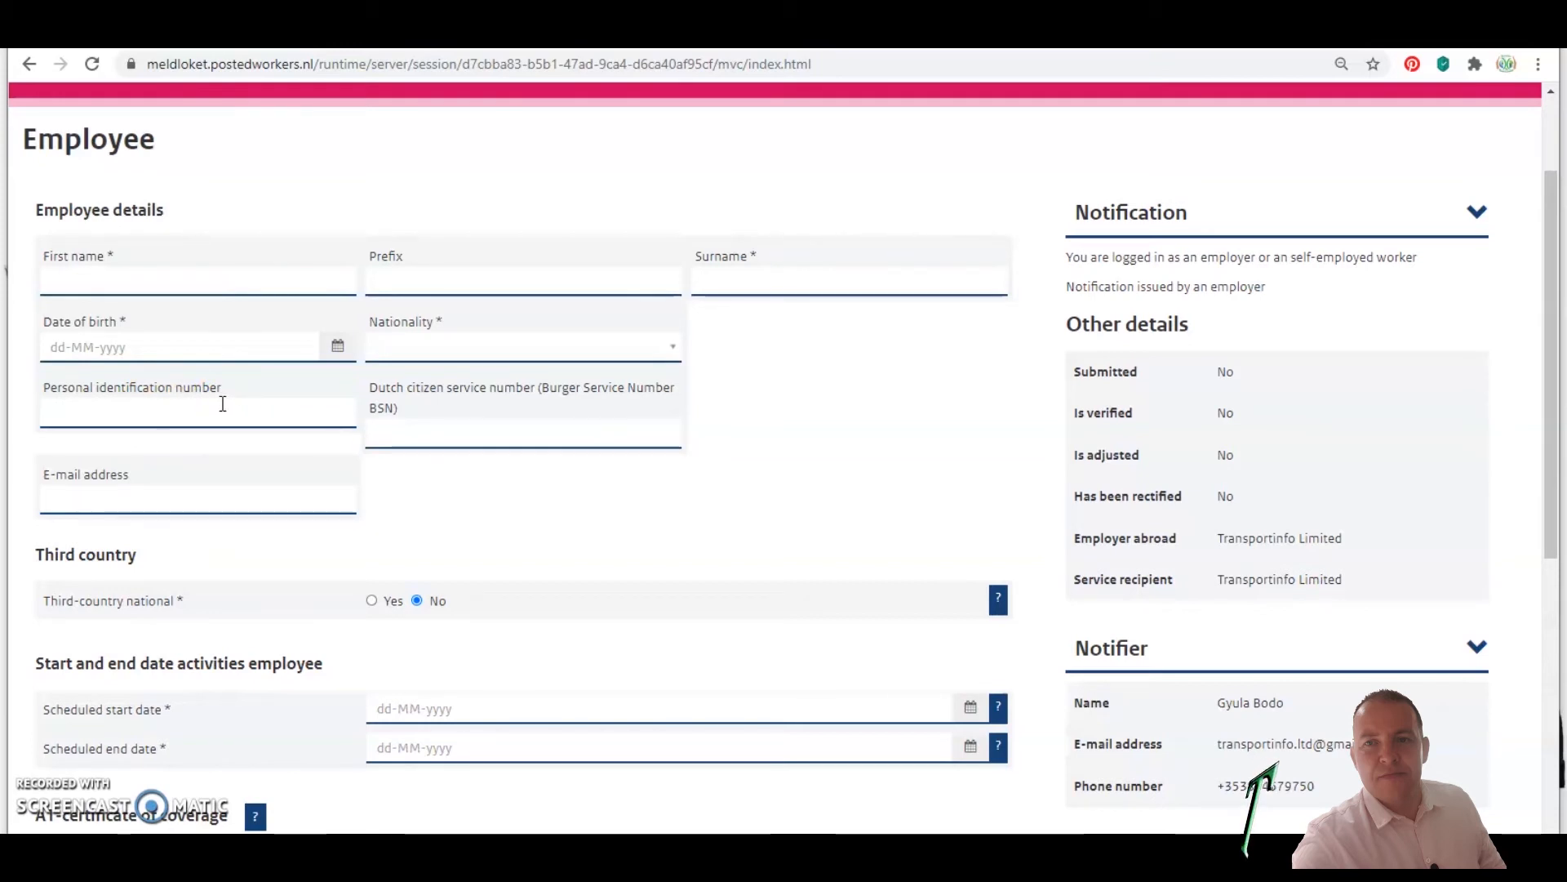
click(103, 402)
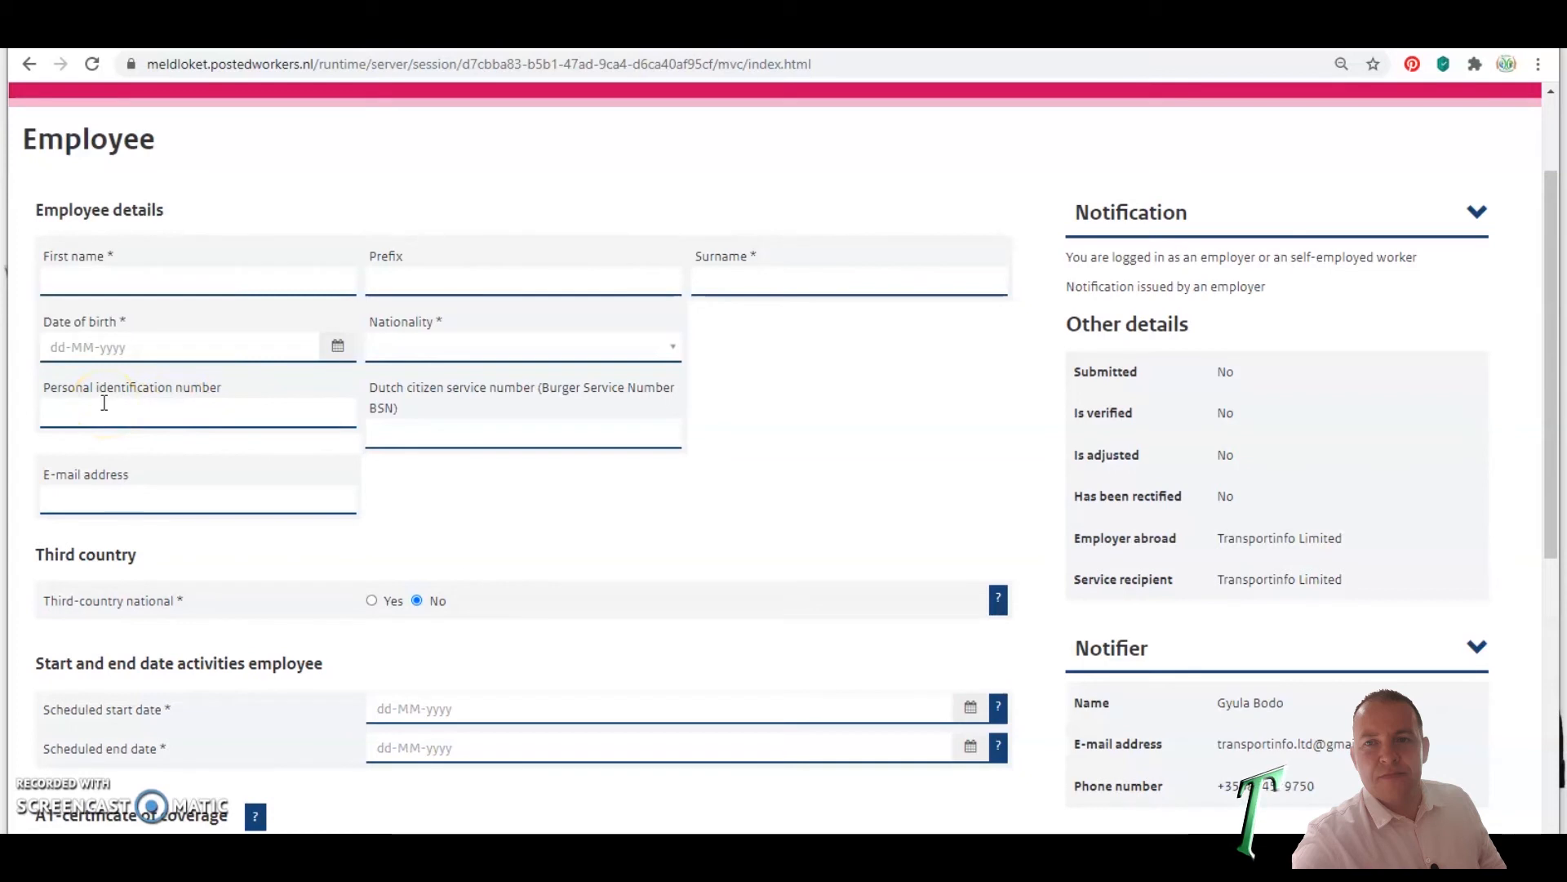
click(104, 403)
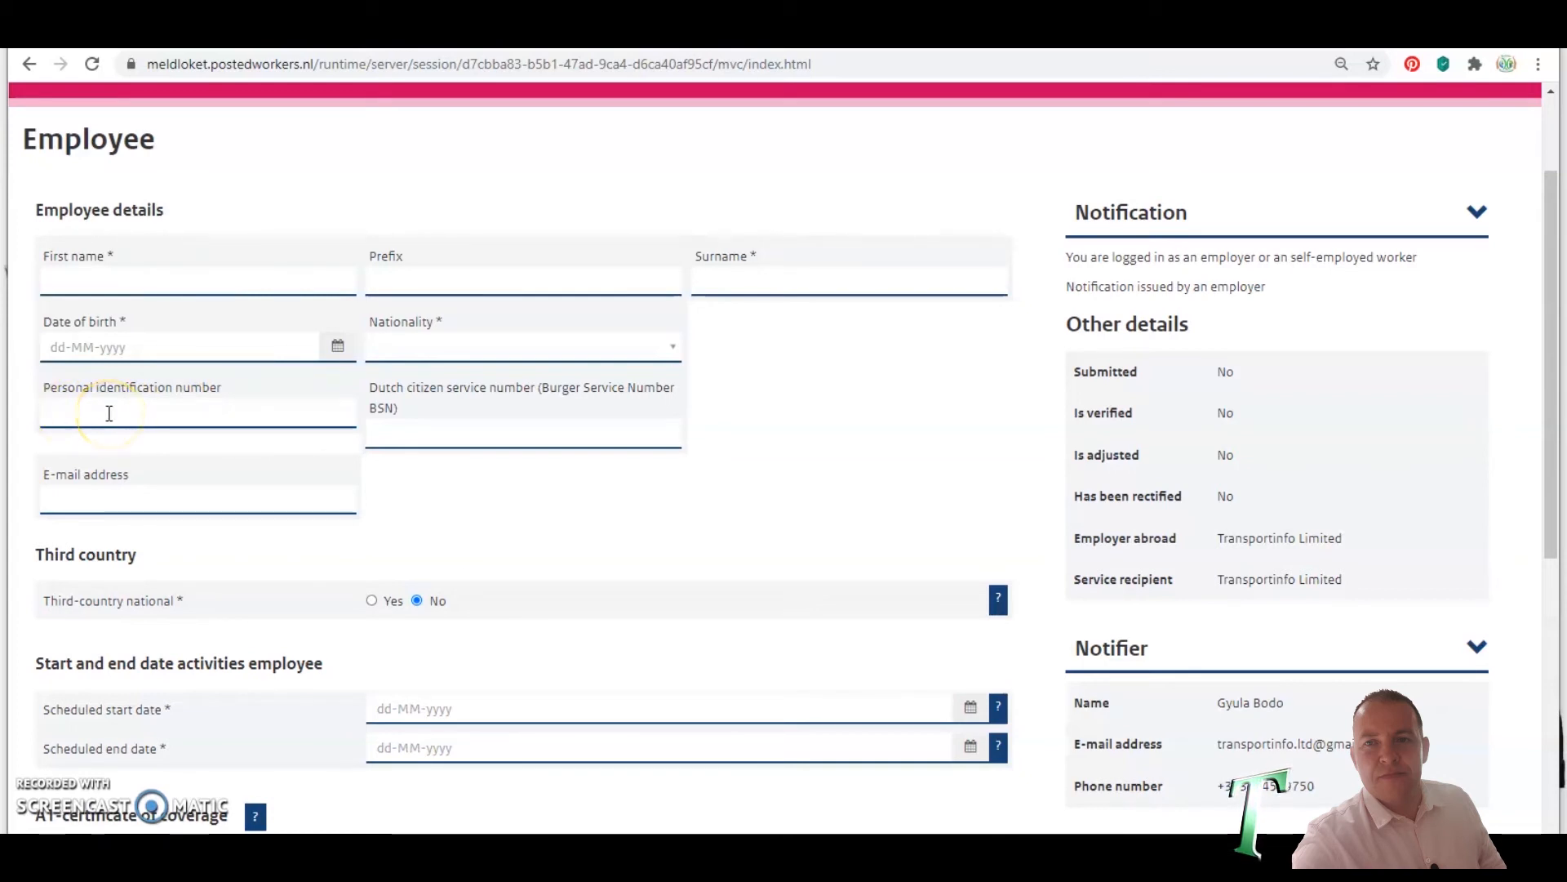
click(202, 404)
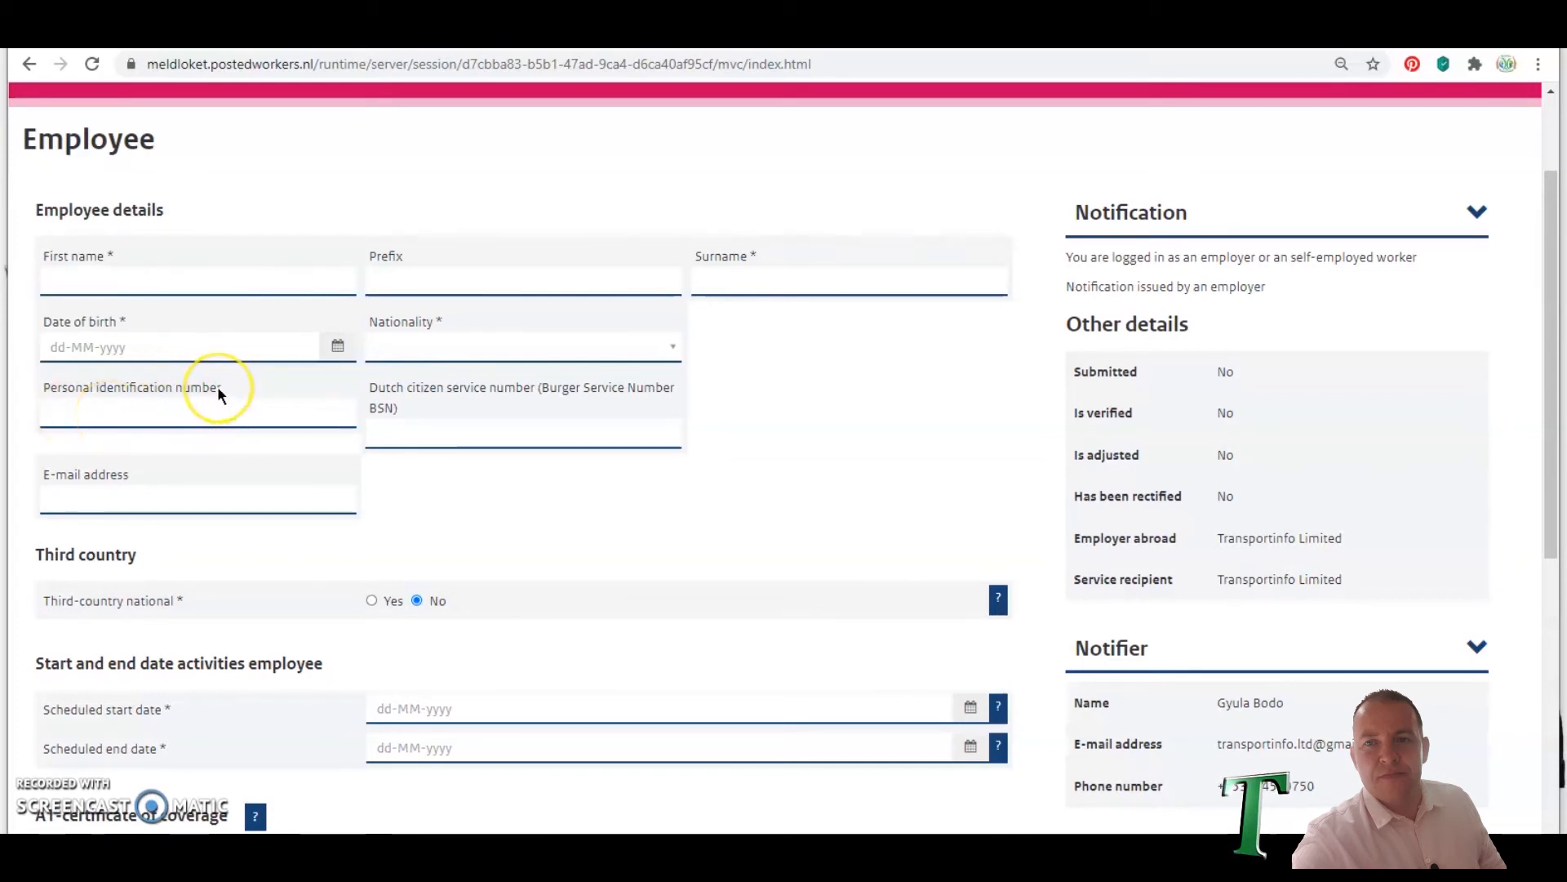
click(162, 410)
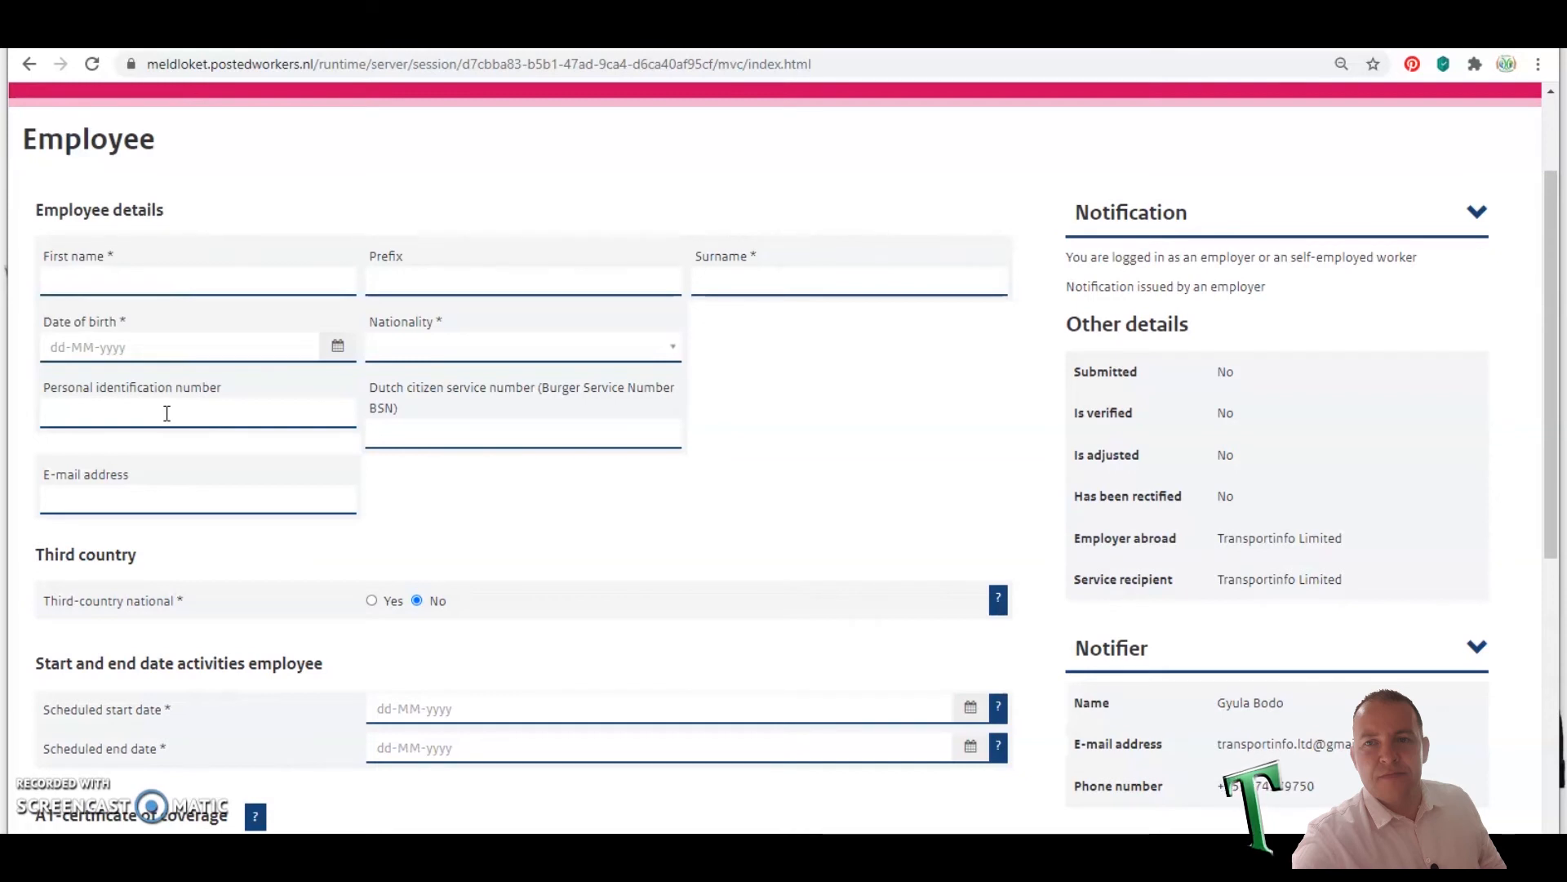
click(292, 538)
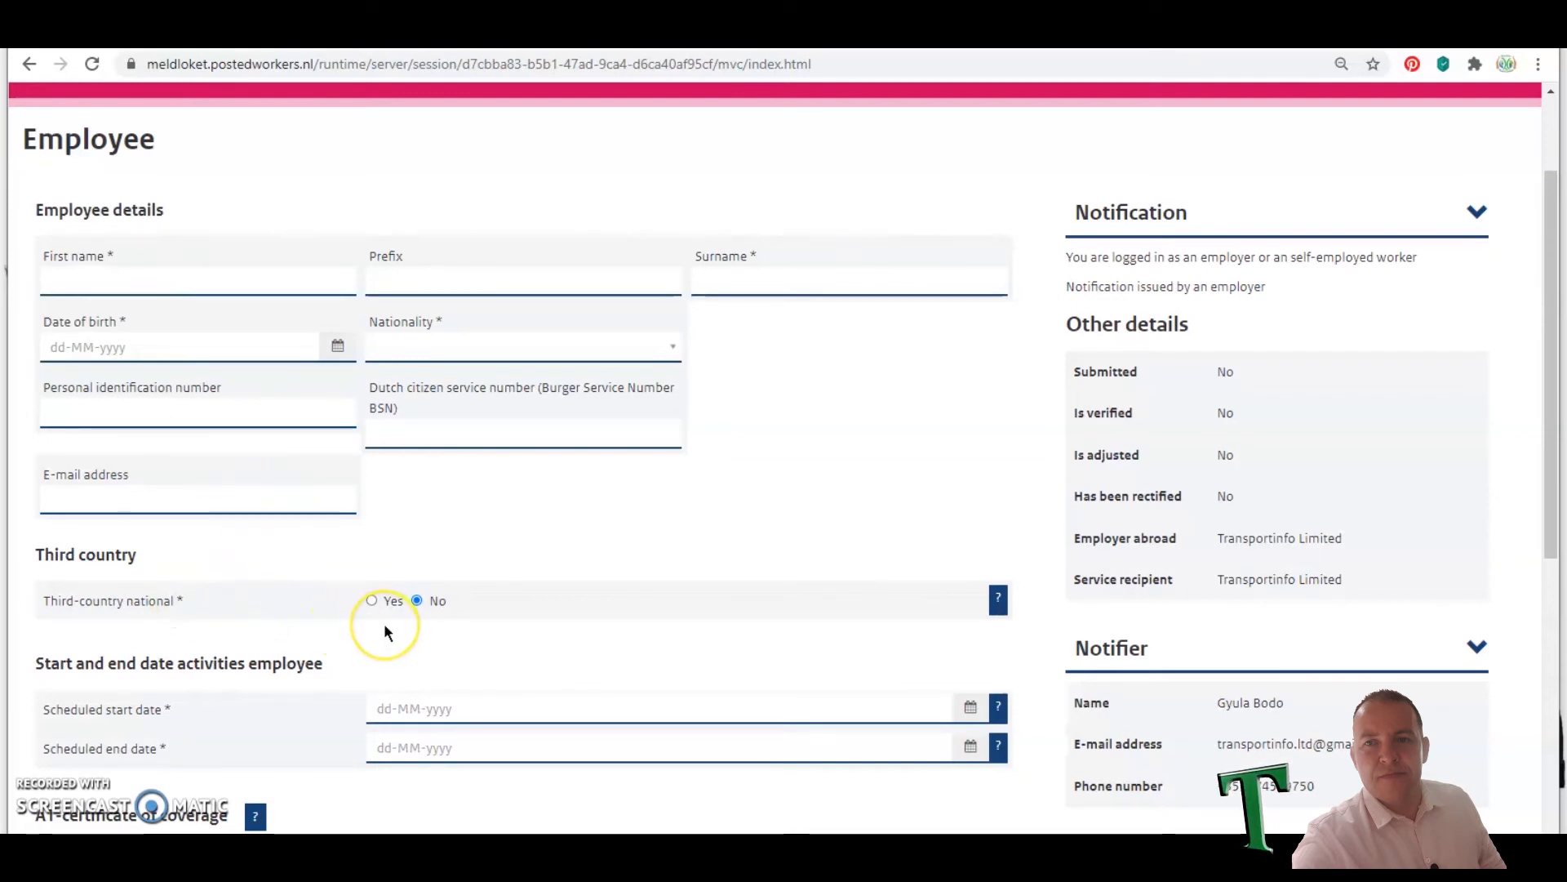
- Switch the third-country national answer to Yes, review the work permit end date field, and restore the answer to No
click(372, 601)
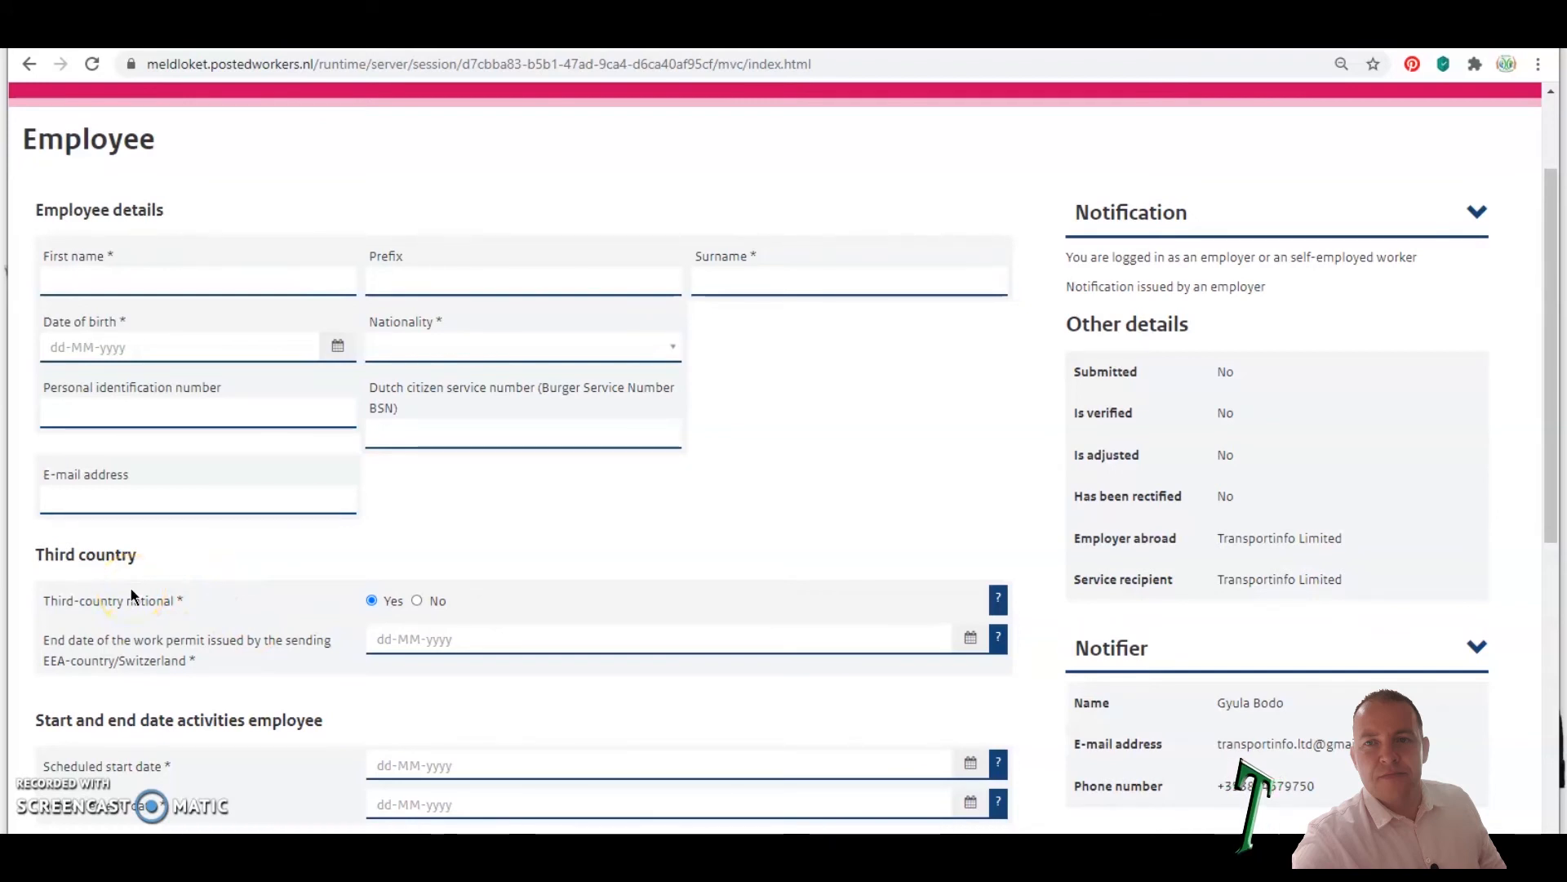
click(435, 619)
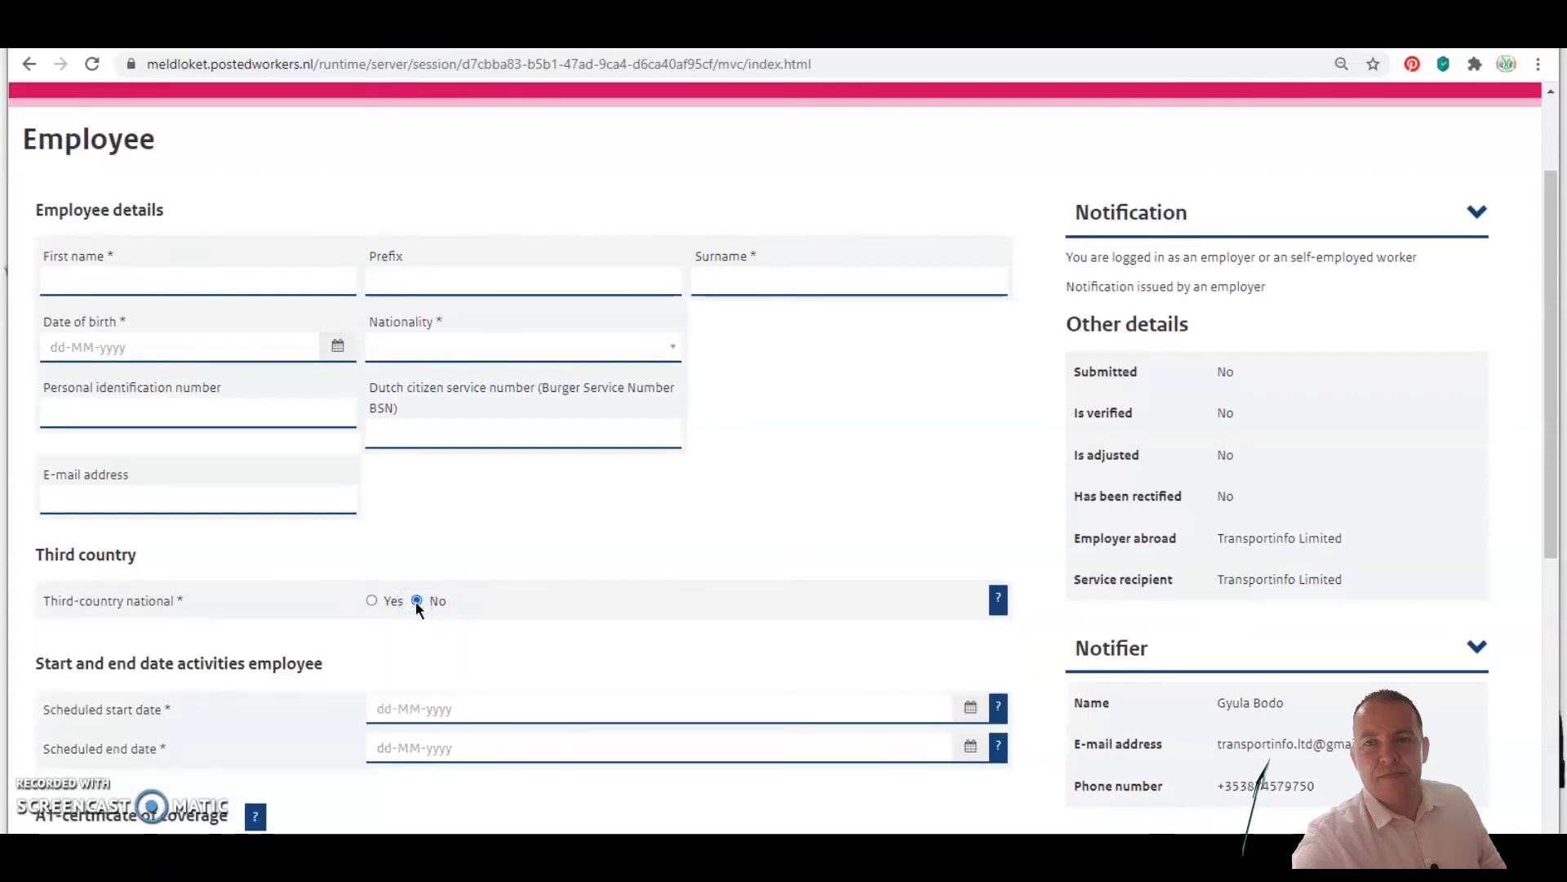
click(372, 602)
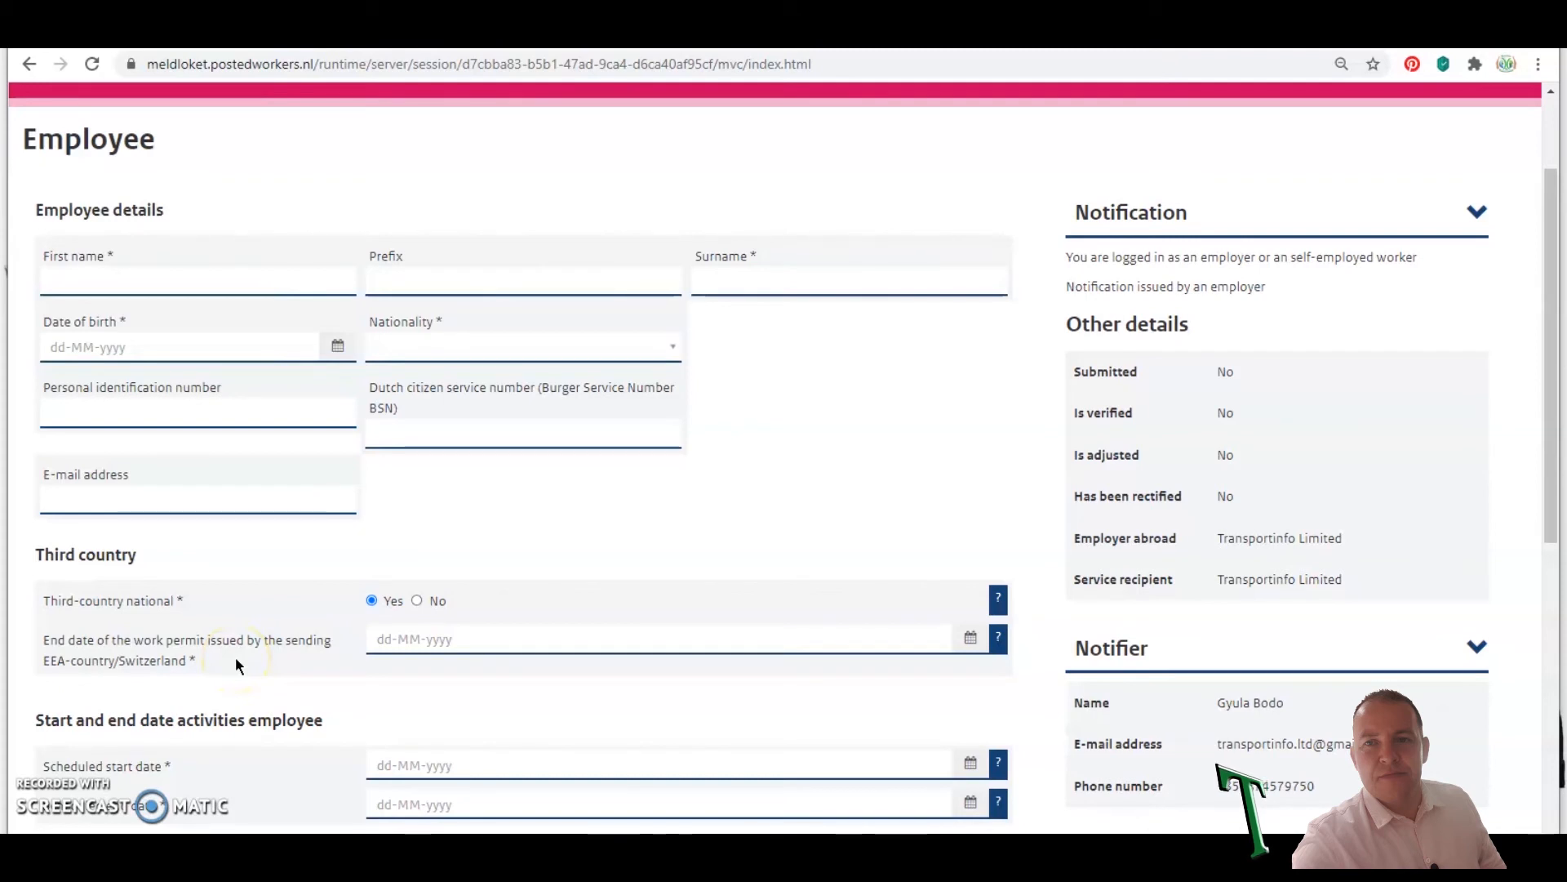
click(416, 601)
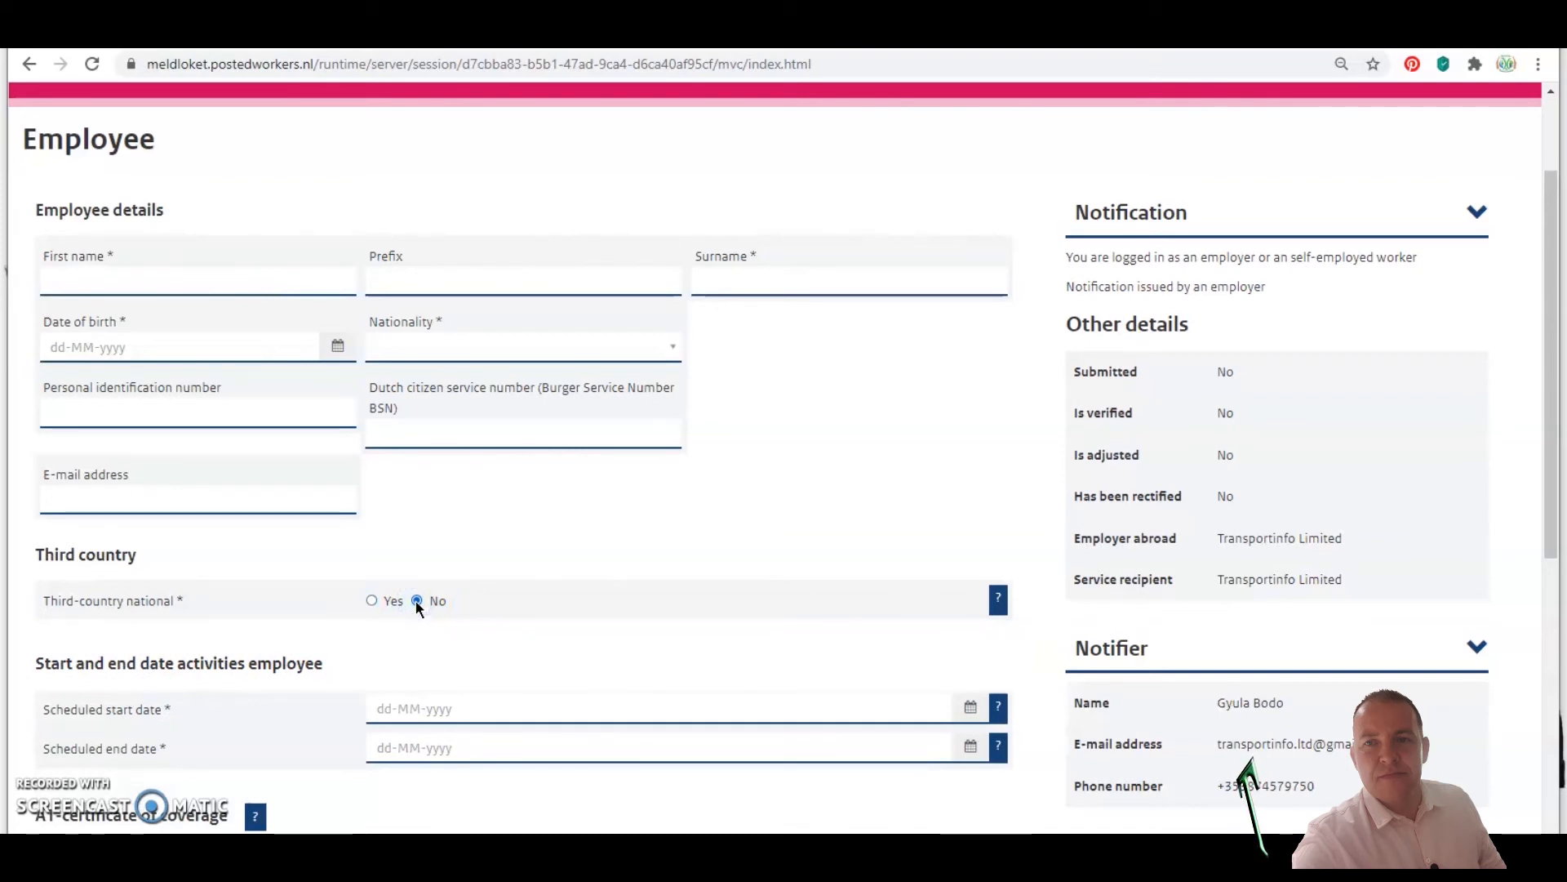
- Show the explanation for third-country national and review the sections on activity dates, A1-certificate of coverage and employee notification
click(998, 602)
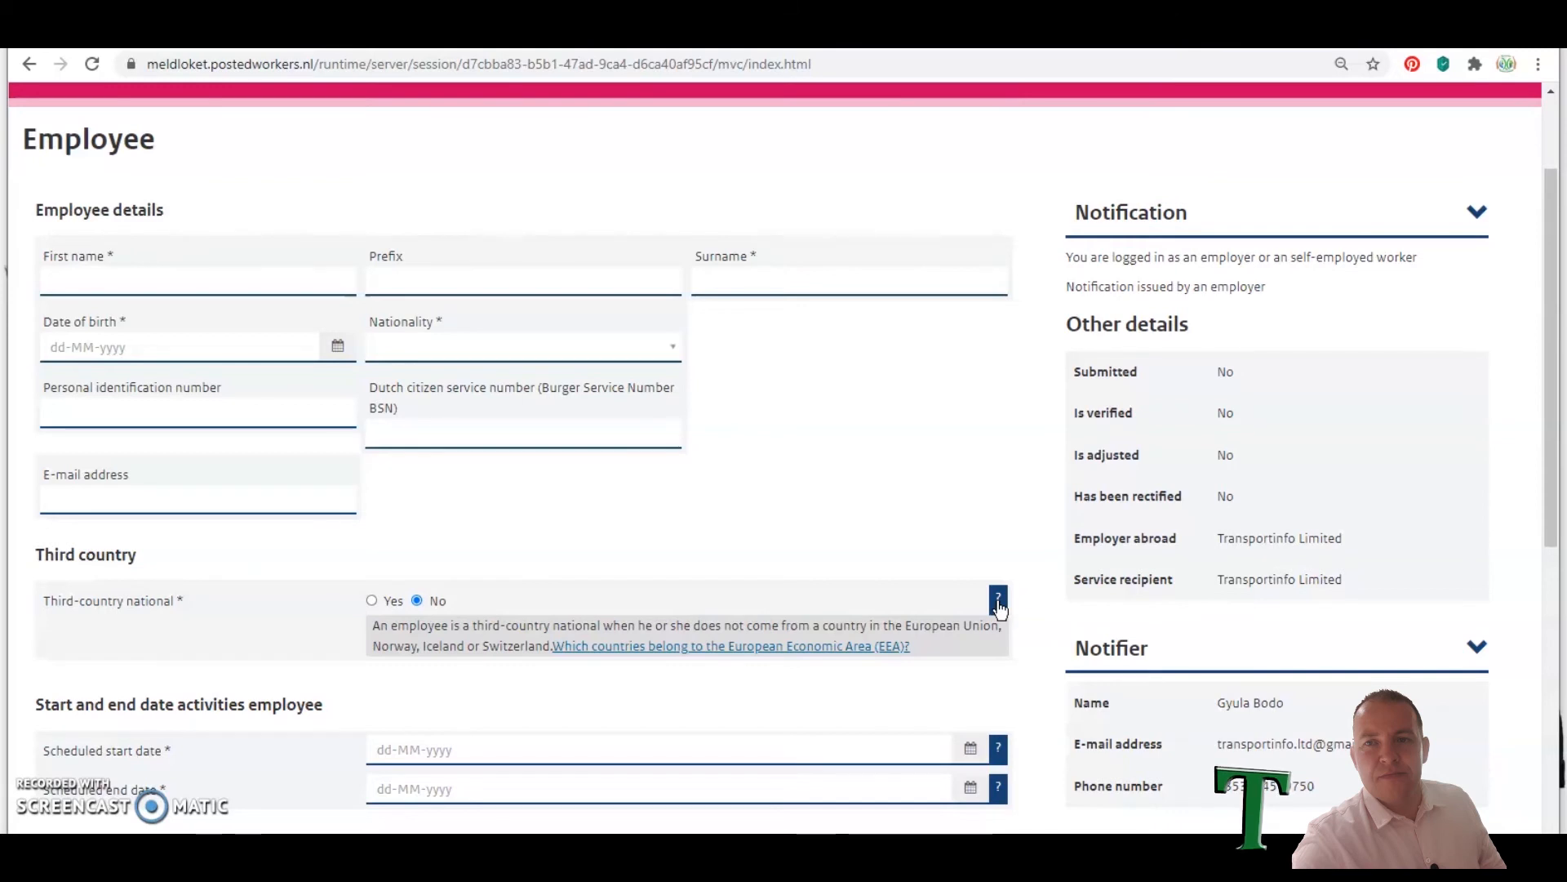
click(999, 603)
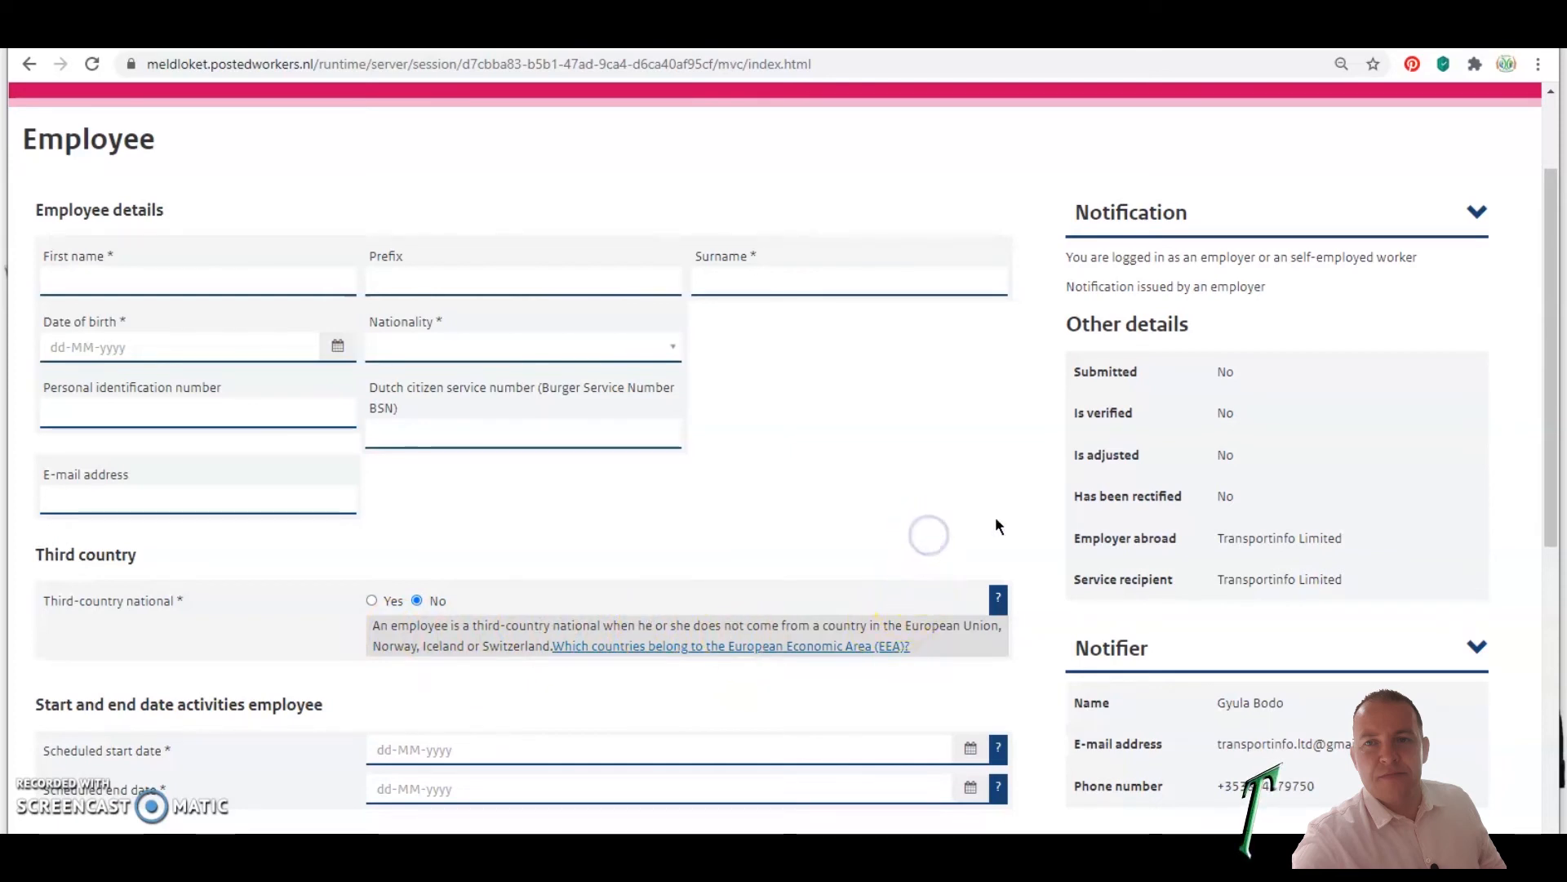
drag(1549, 378, 1556, 516)
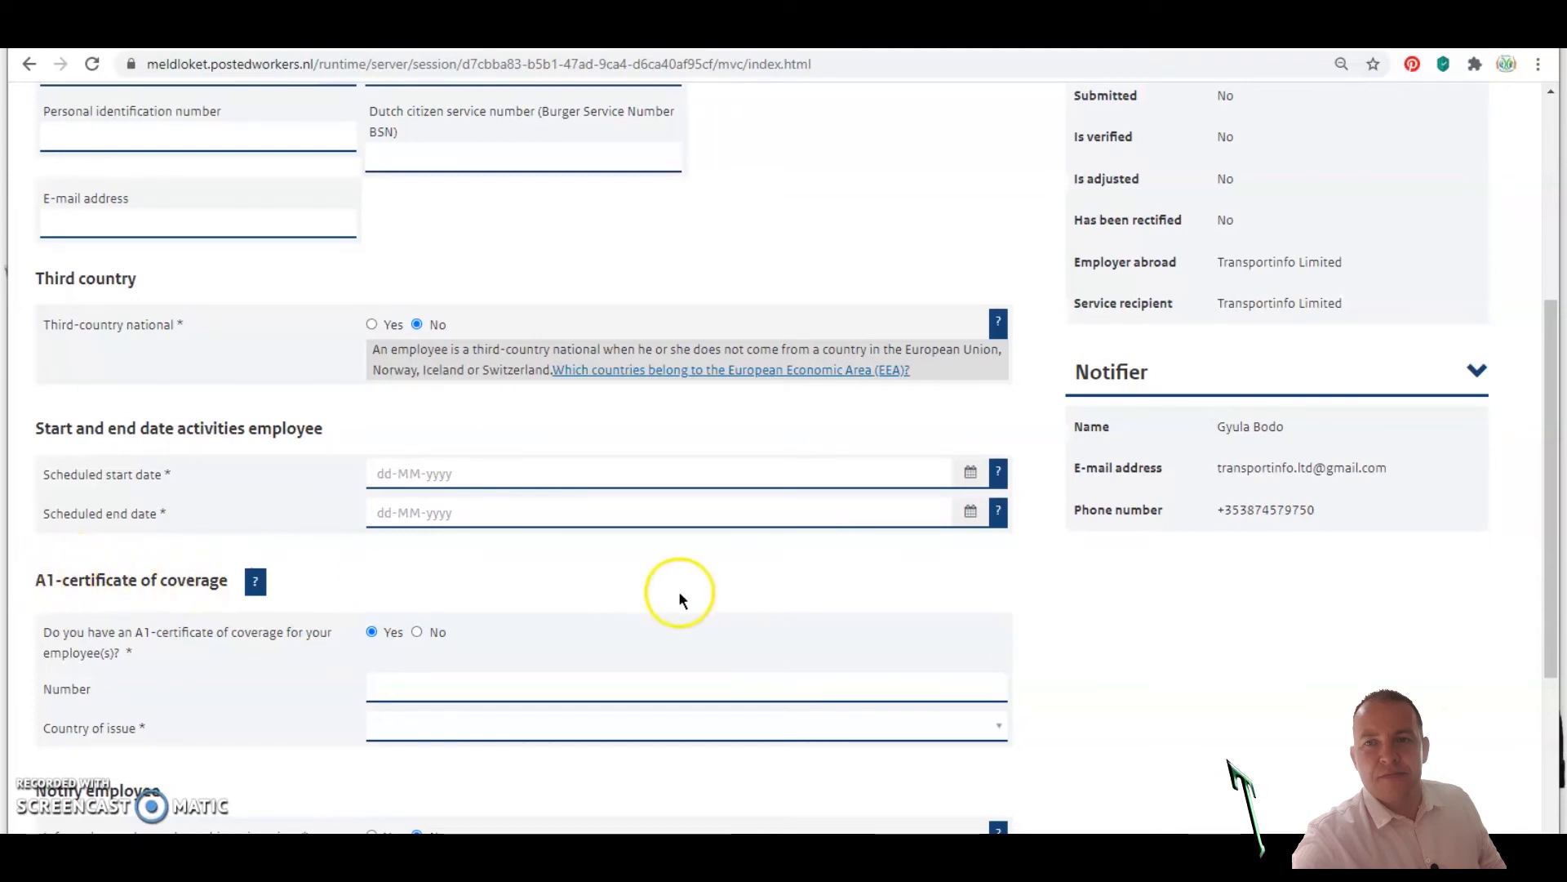
drag(1551, 532, 1545, 636)
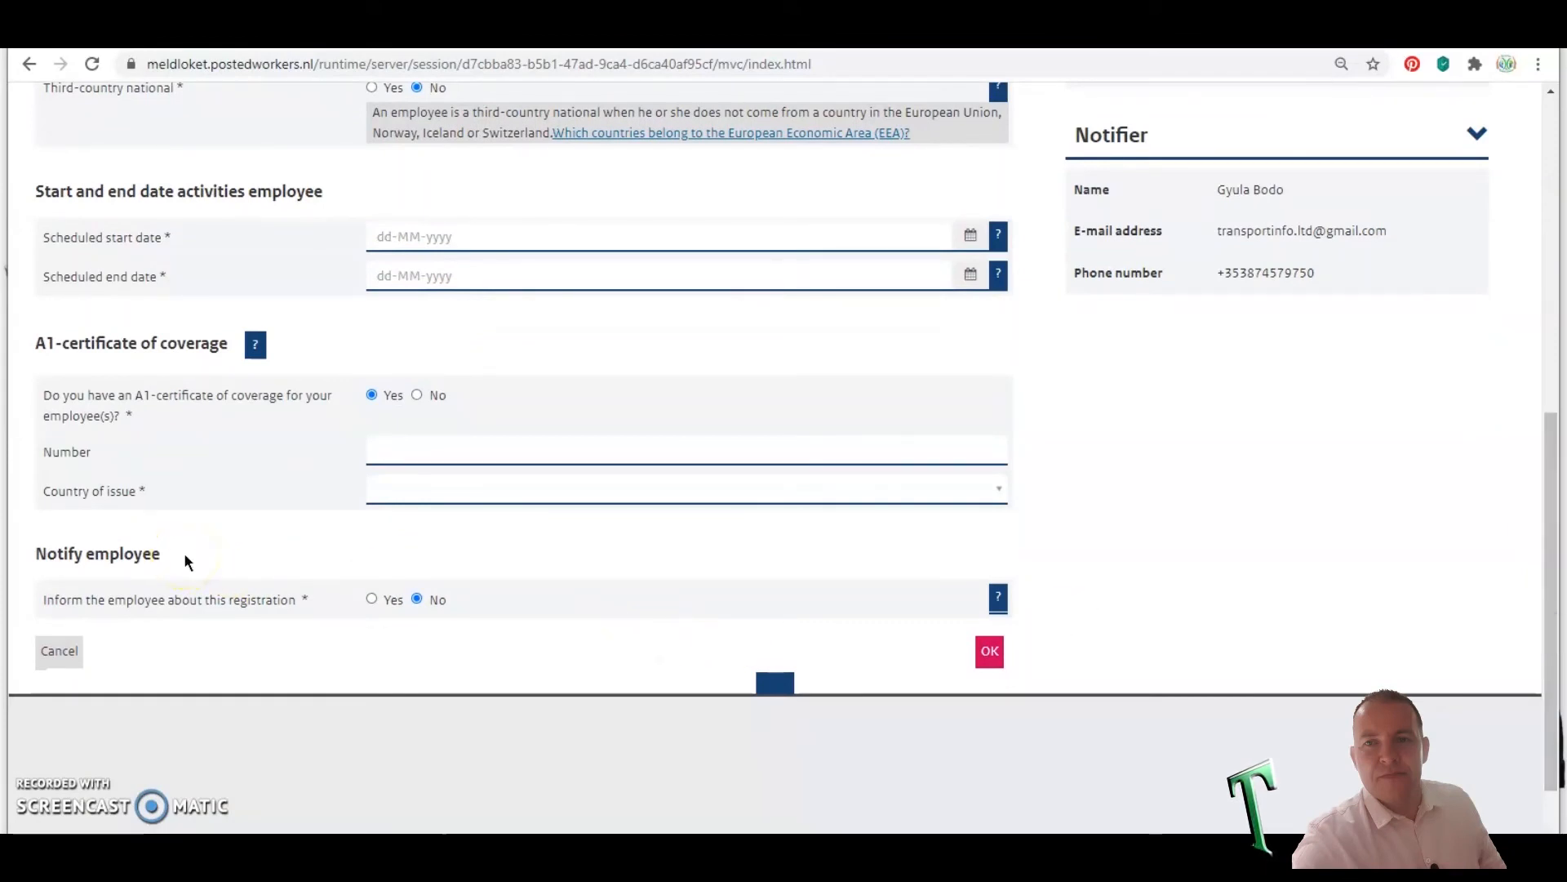
- Answer Yes to informing the employee about this registration, and check the employee's e-mail address field
click(373, 599)
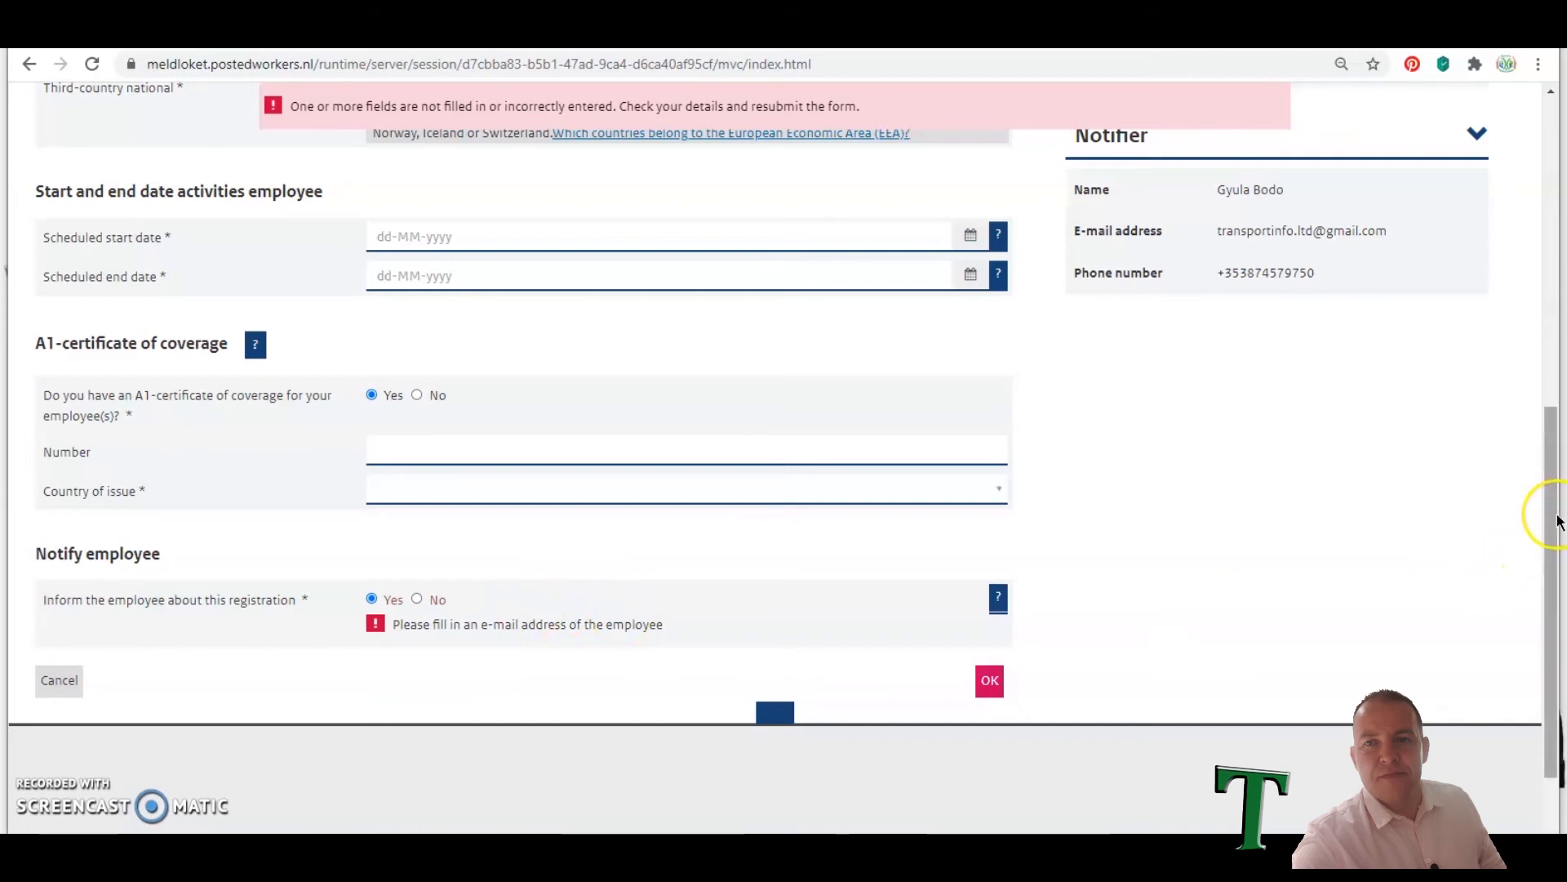
drag(1555, 510, 1553, 253)
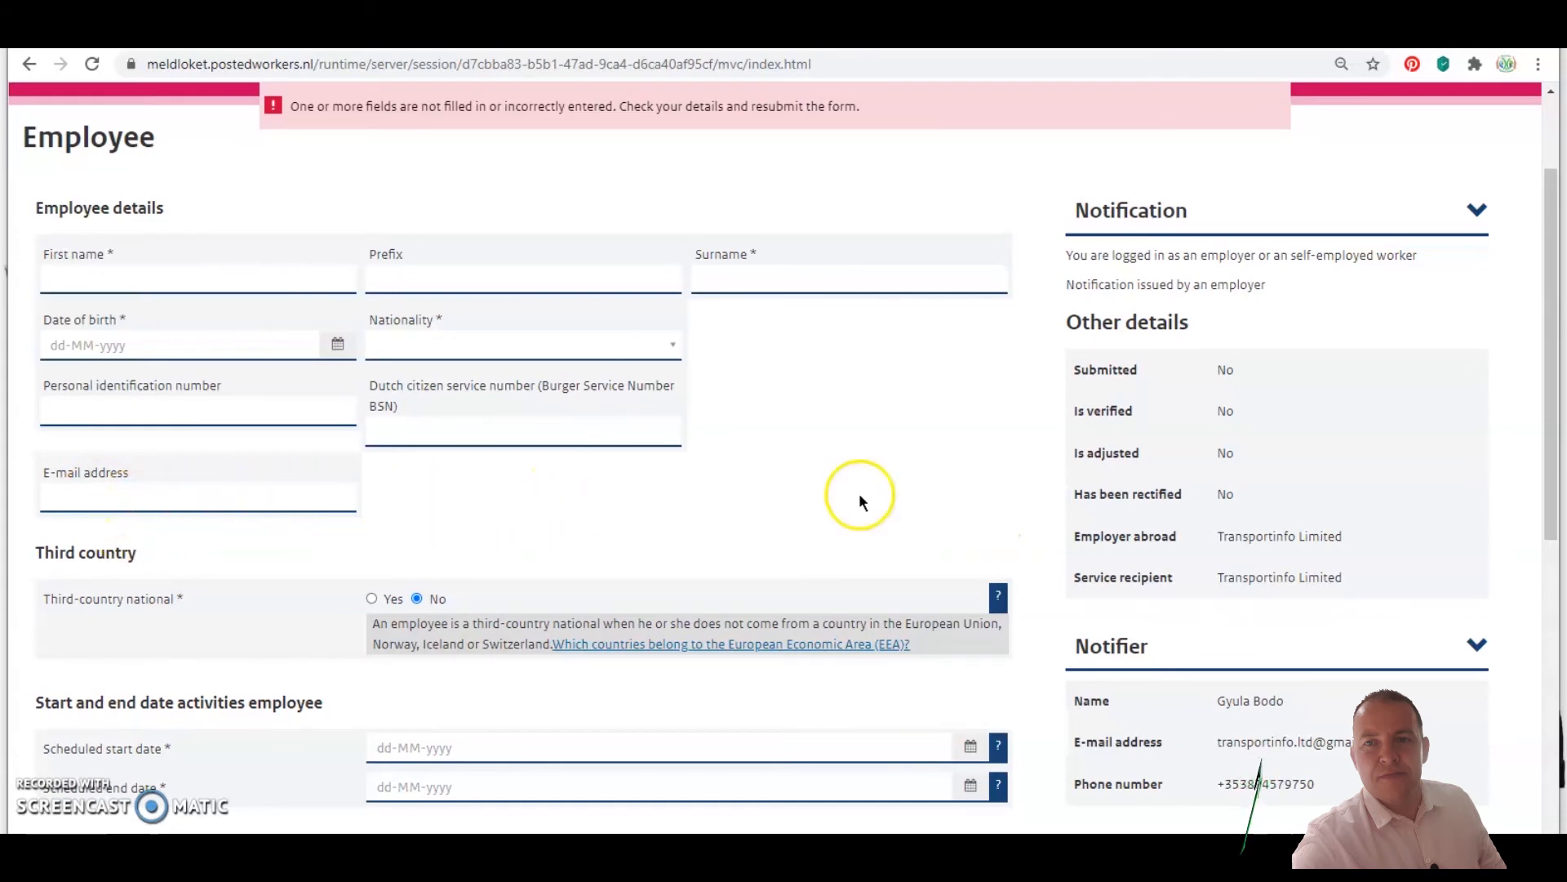
drag(1552, 367, 1557, 617)
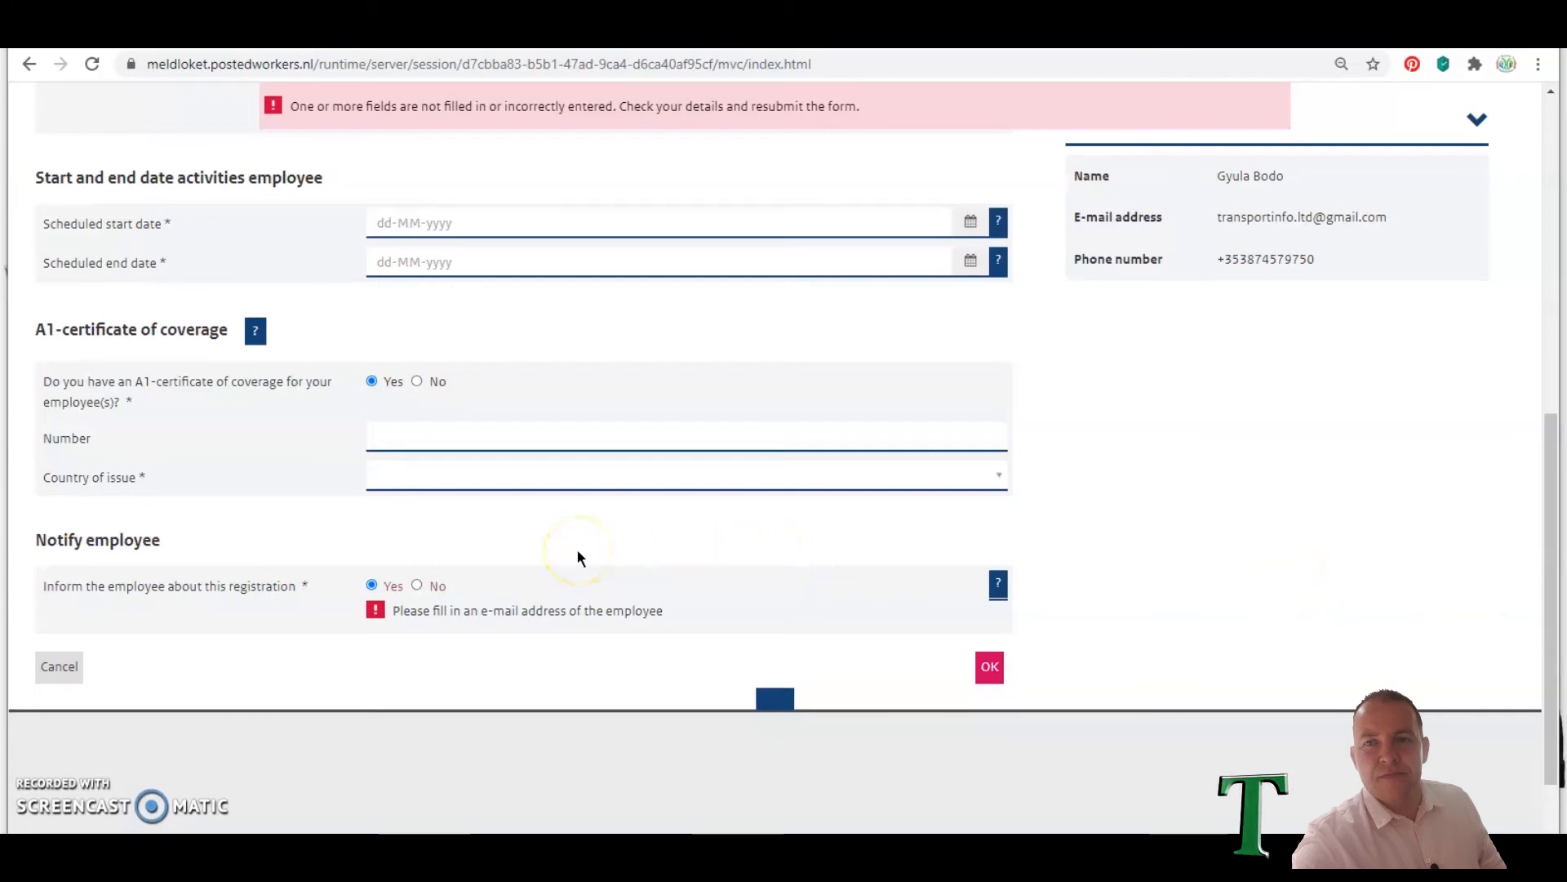
drag(1555, 602, 1557, 332)
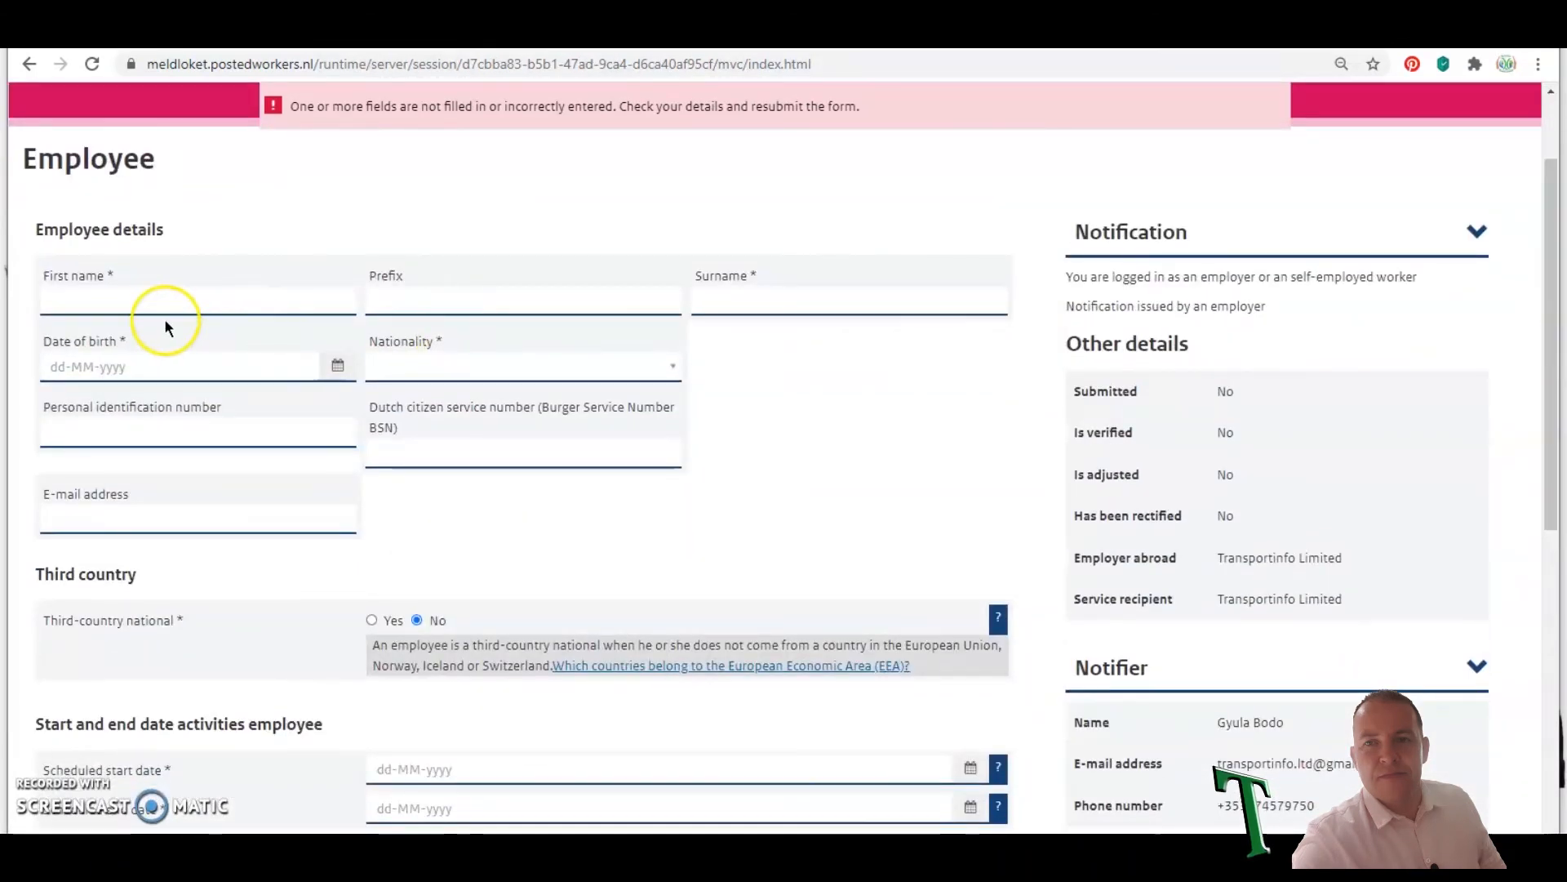
- Enter Test as both the first name and the surname of the employee
click(130, 300)
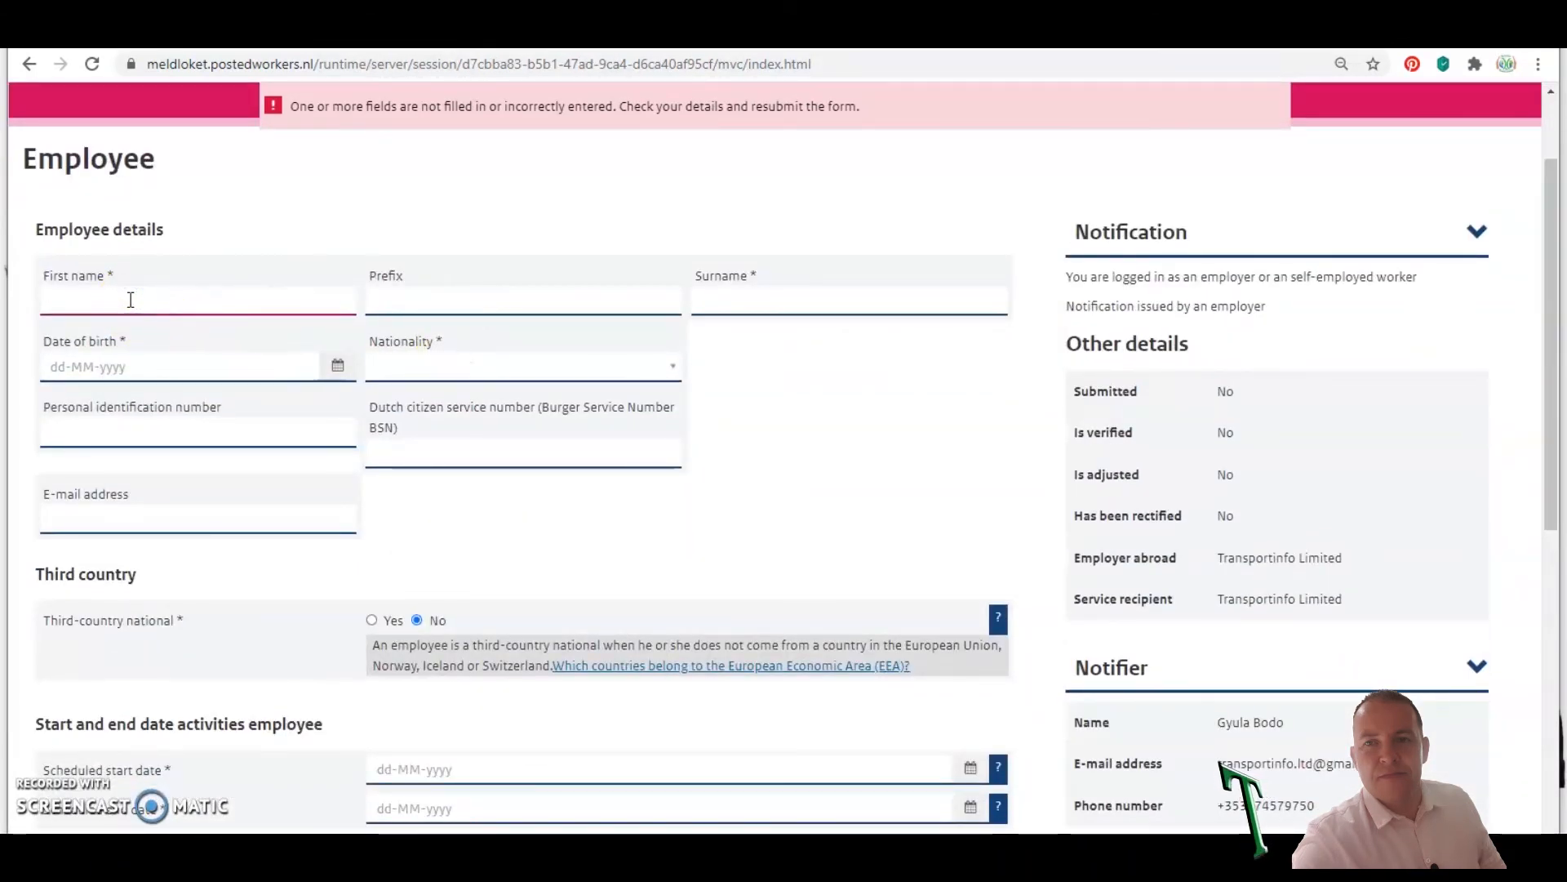
text(Test)
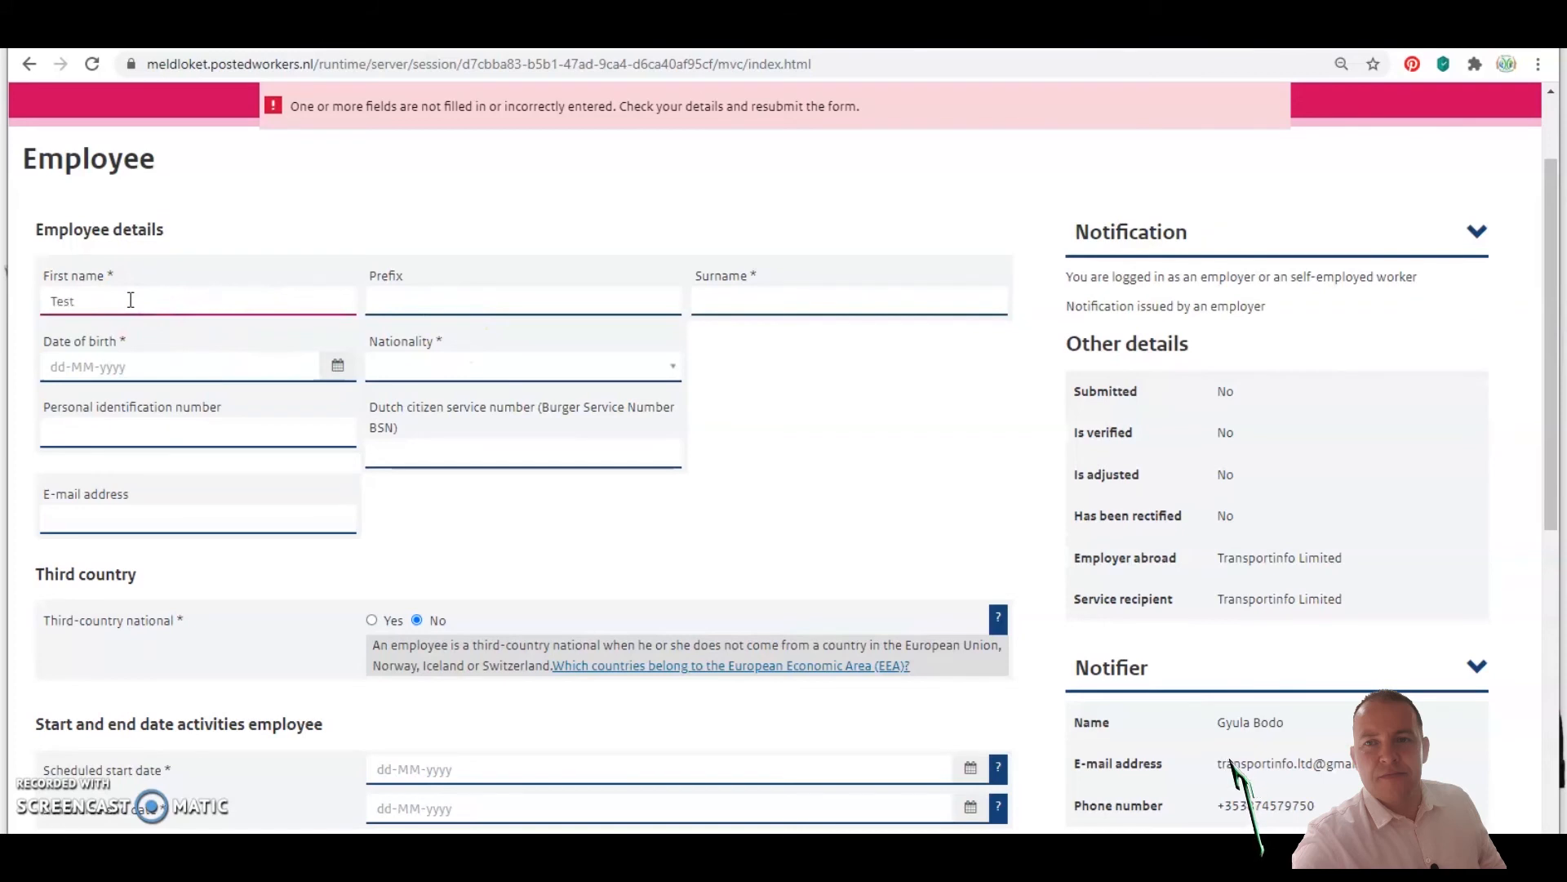
key(Tab)
key(Tab)
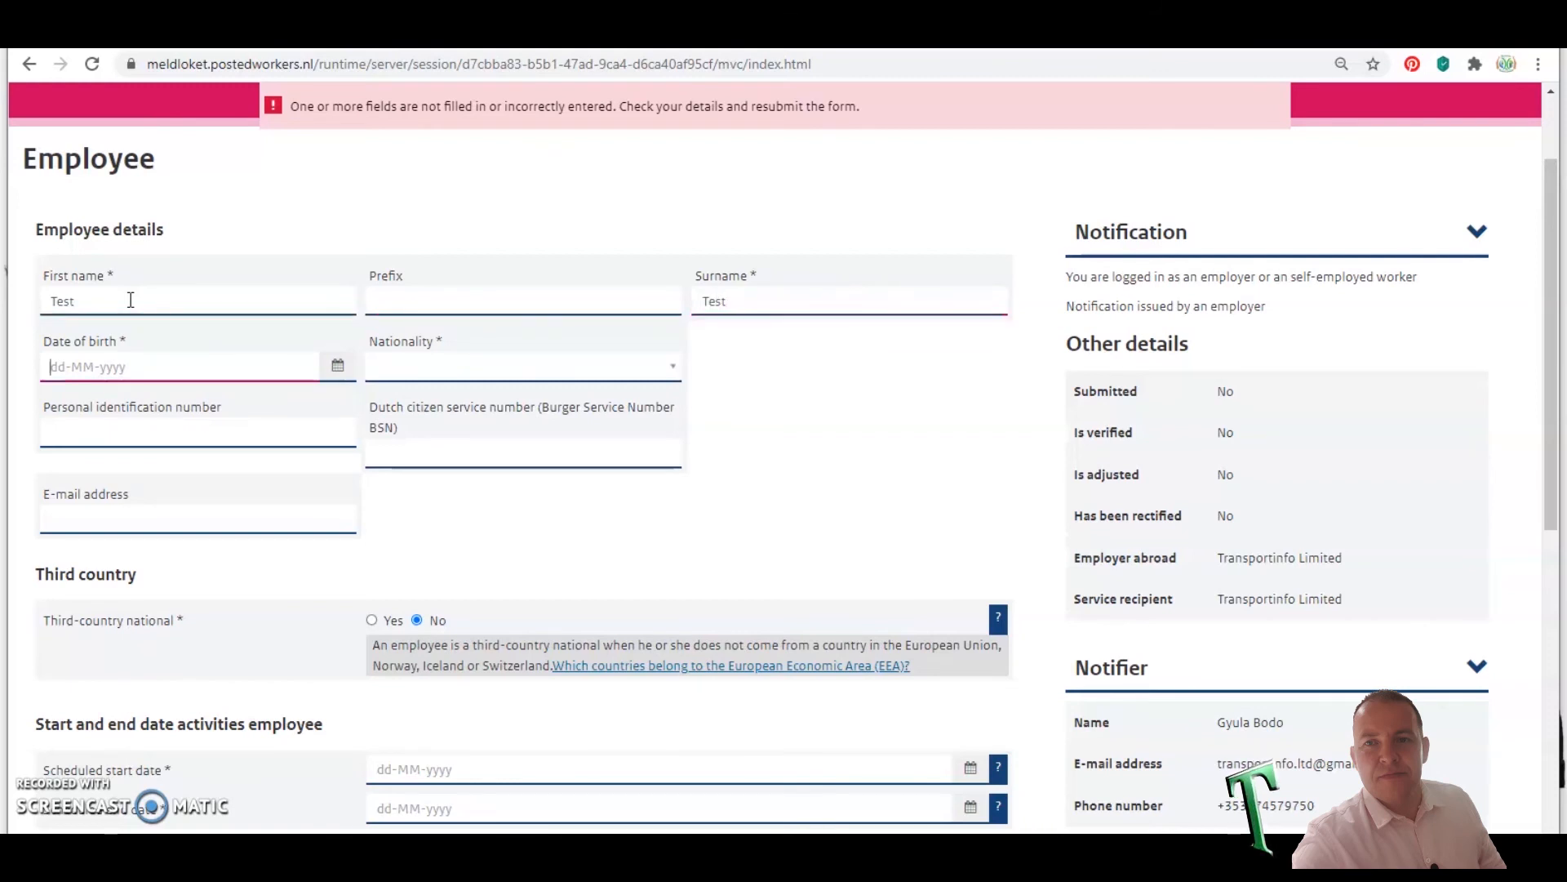
- Pick the employee's date of birth from the calendar
click(338, 365)
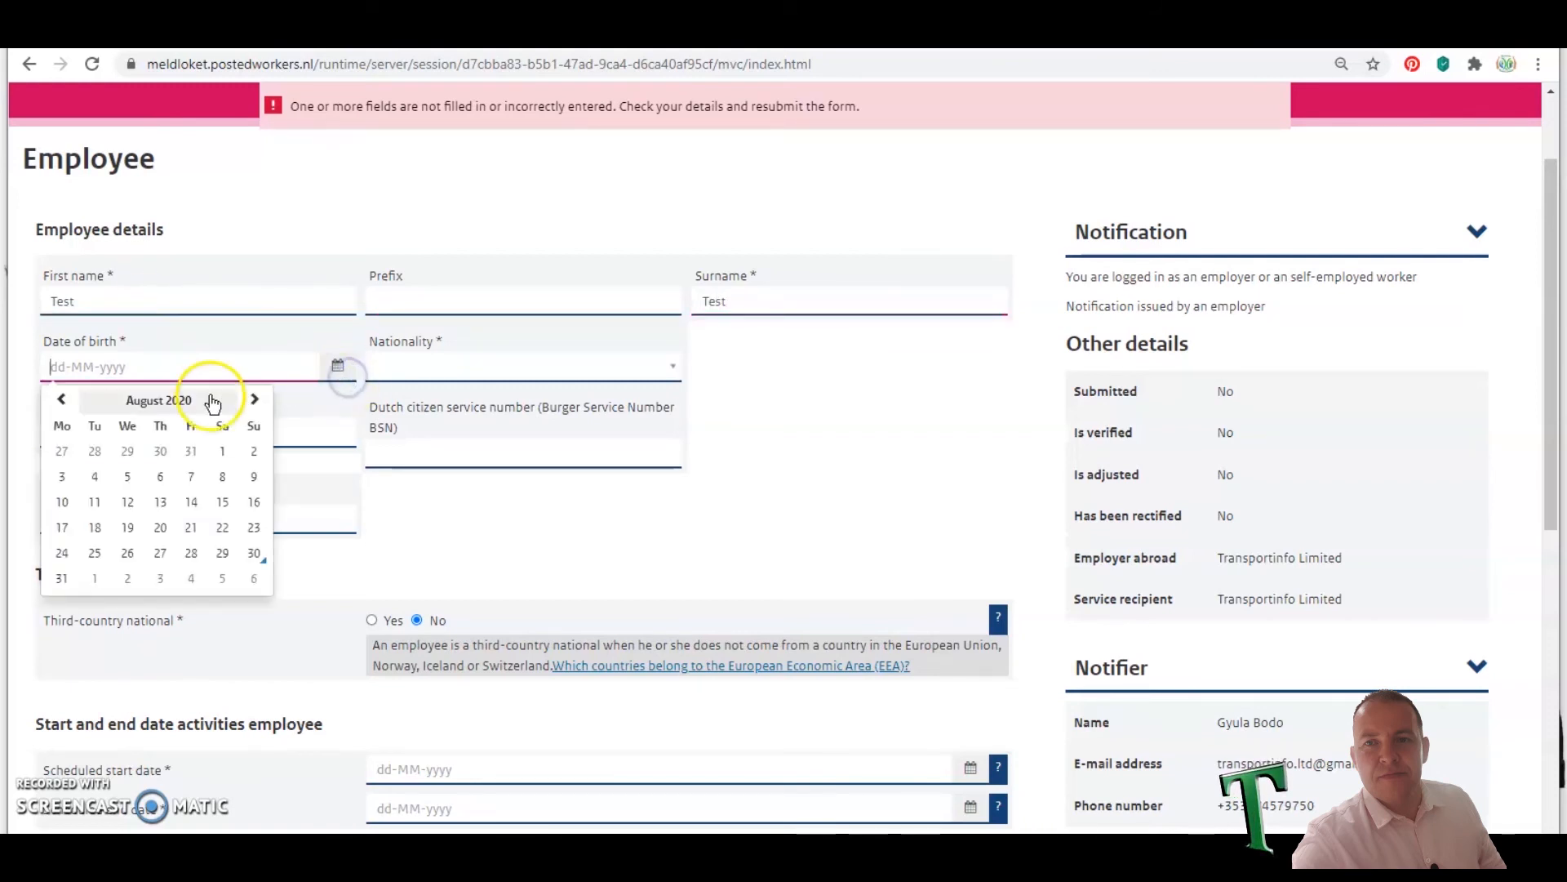
click(62, 400)
click(62, 400)
click(62, 400)
click(134, 400)
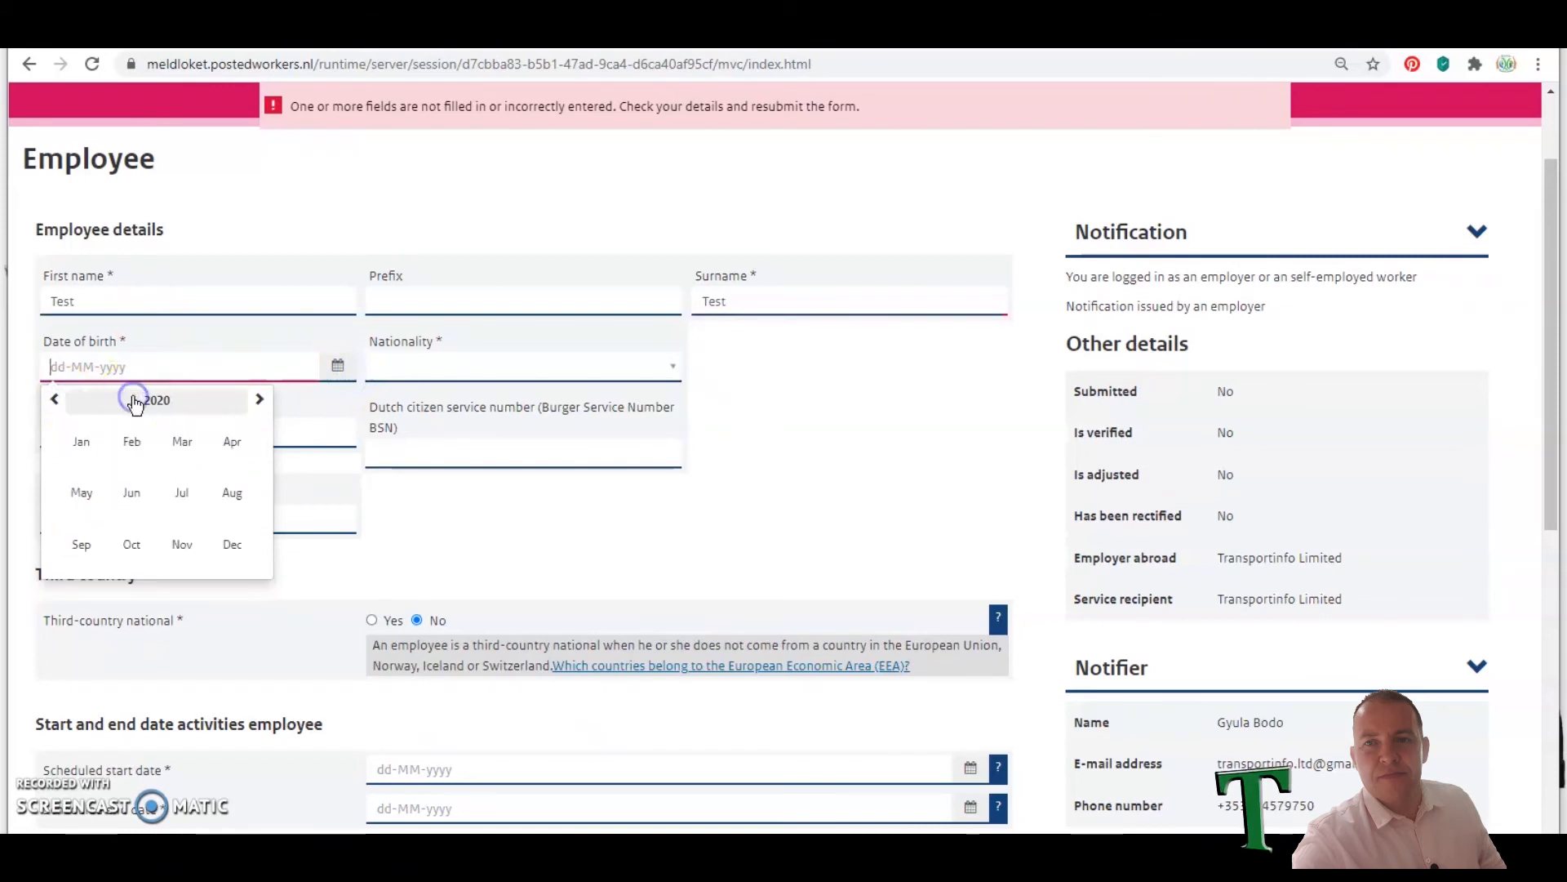
click(50, 400)
click(51, 400)
click(51, 400)
click(51, 400)
click(50, 400)
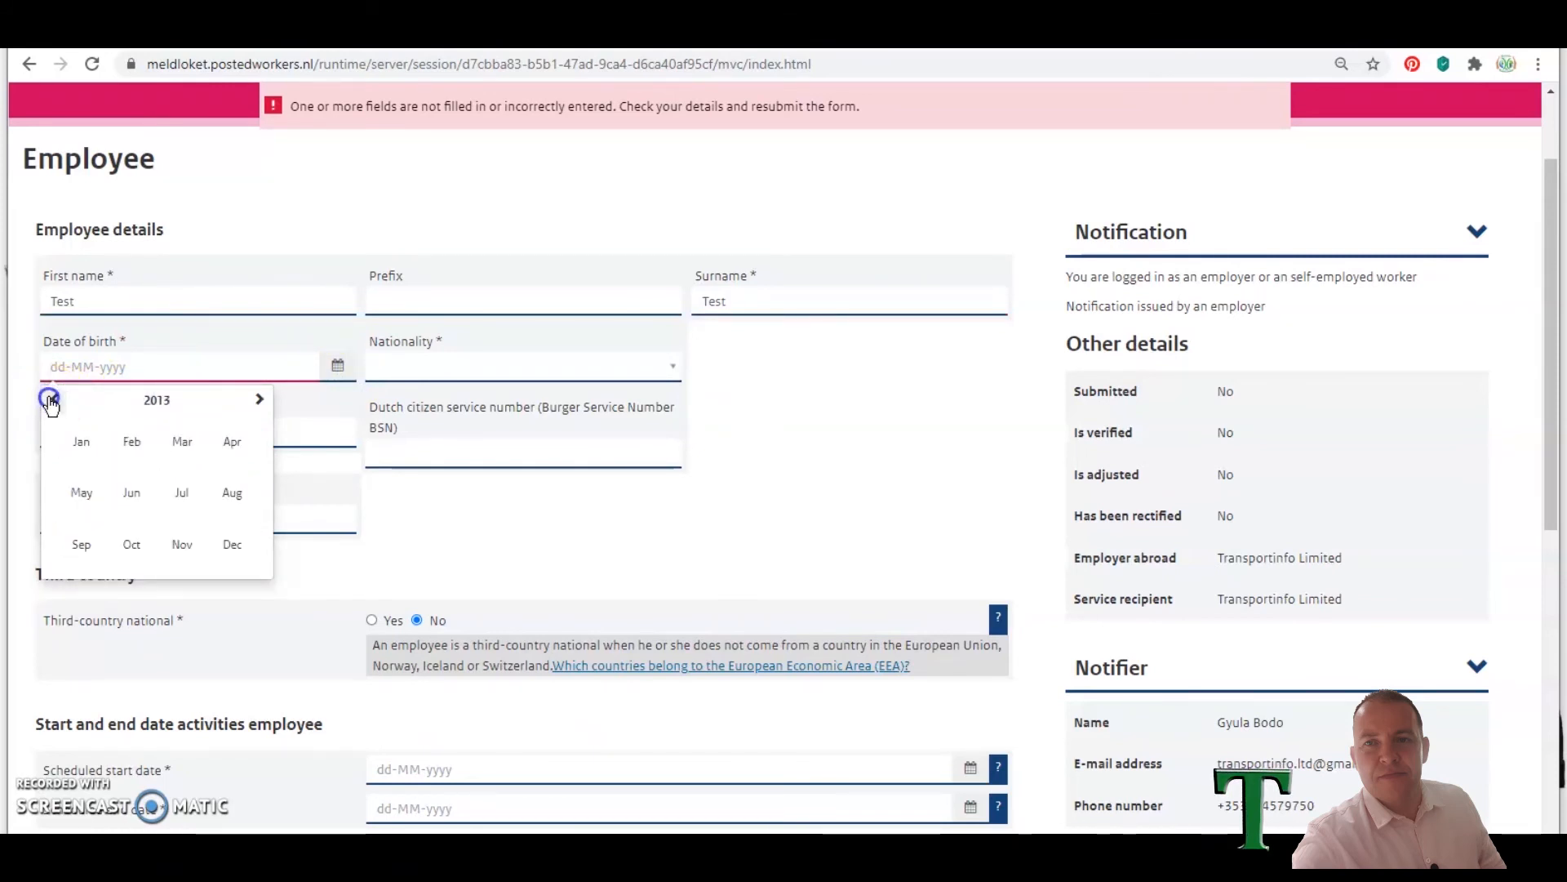
click(50, 400)
click(51, 400)
click(50, 400)
click(51, 400)
click(50, 400)
click(51, 400)
click(50, 400)
click(51, 400)
click(51, 400)
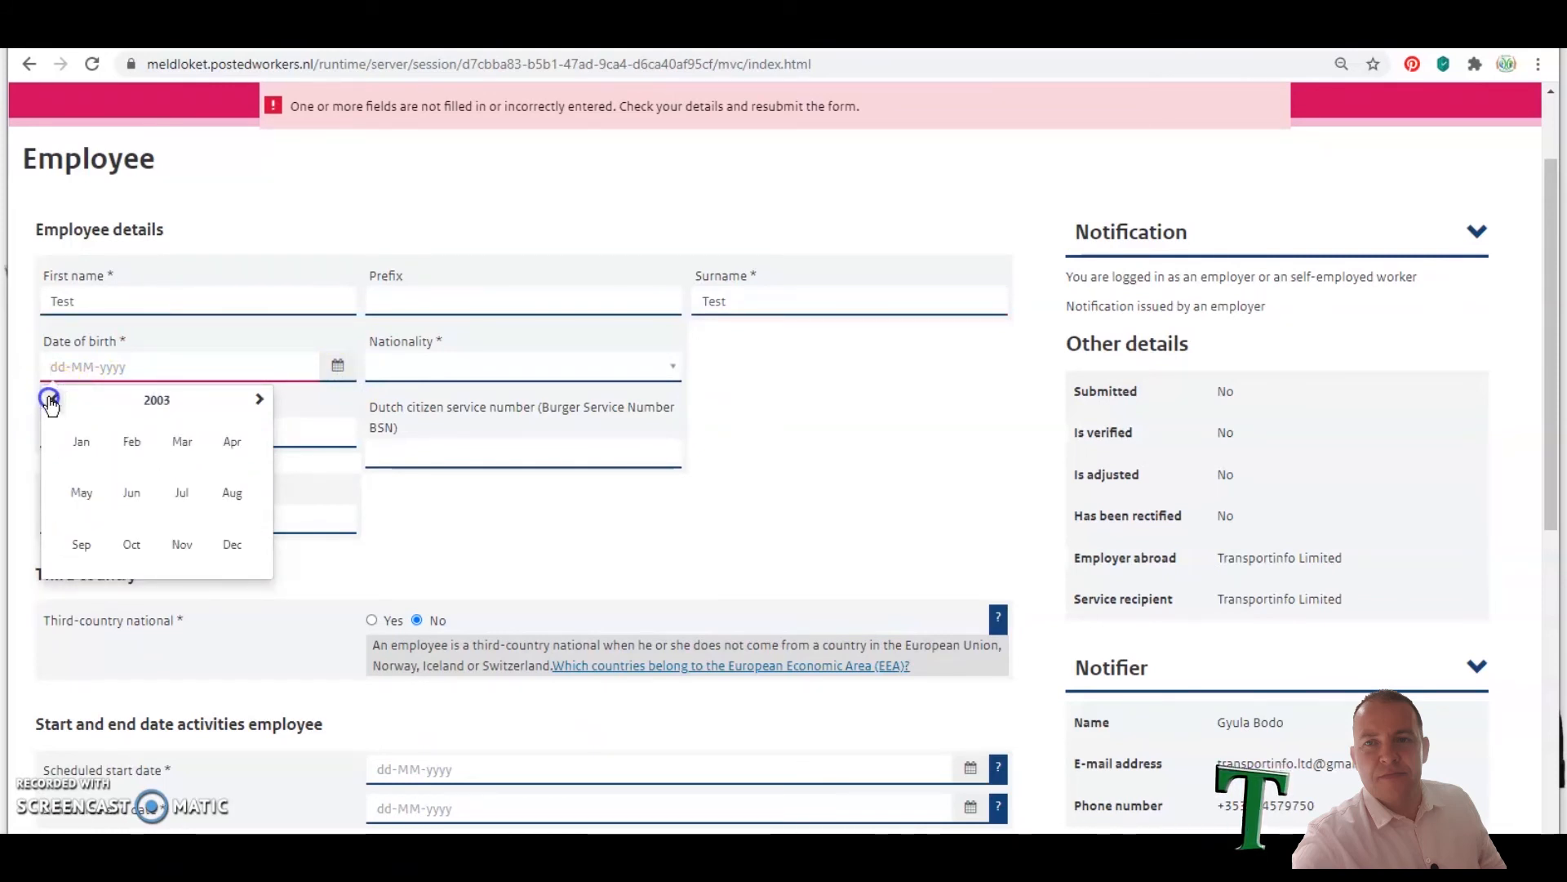
click(51, 400)
click(50, 400)
click(51, 400)
click(50, 400)
click(50, 400)
click(51, 400)
click(51, 400)
click(50, 400)
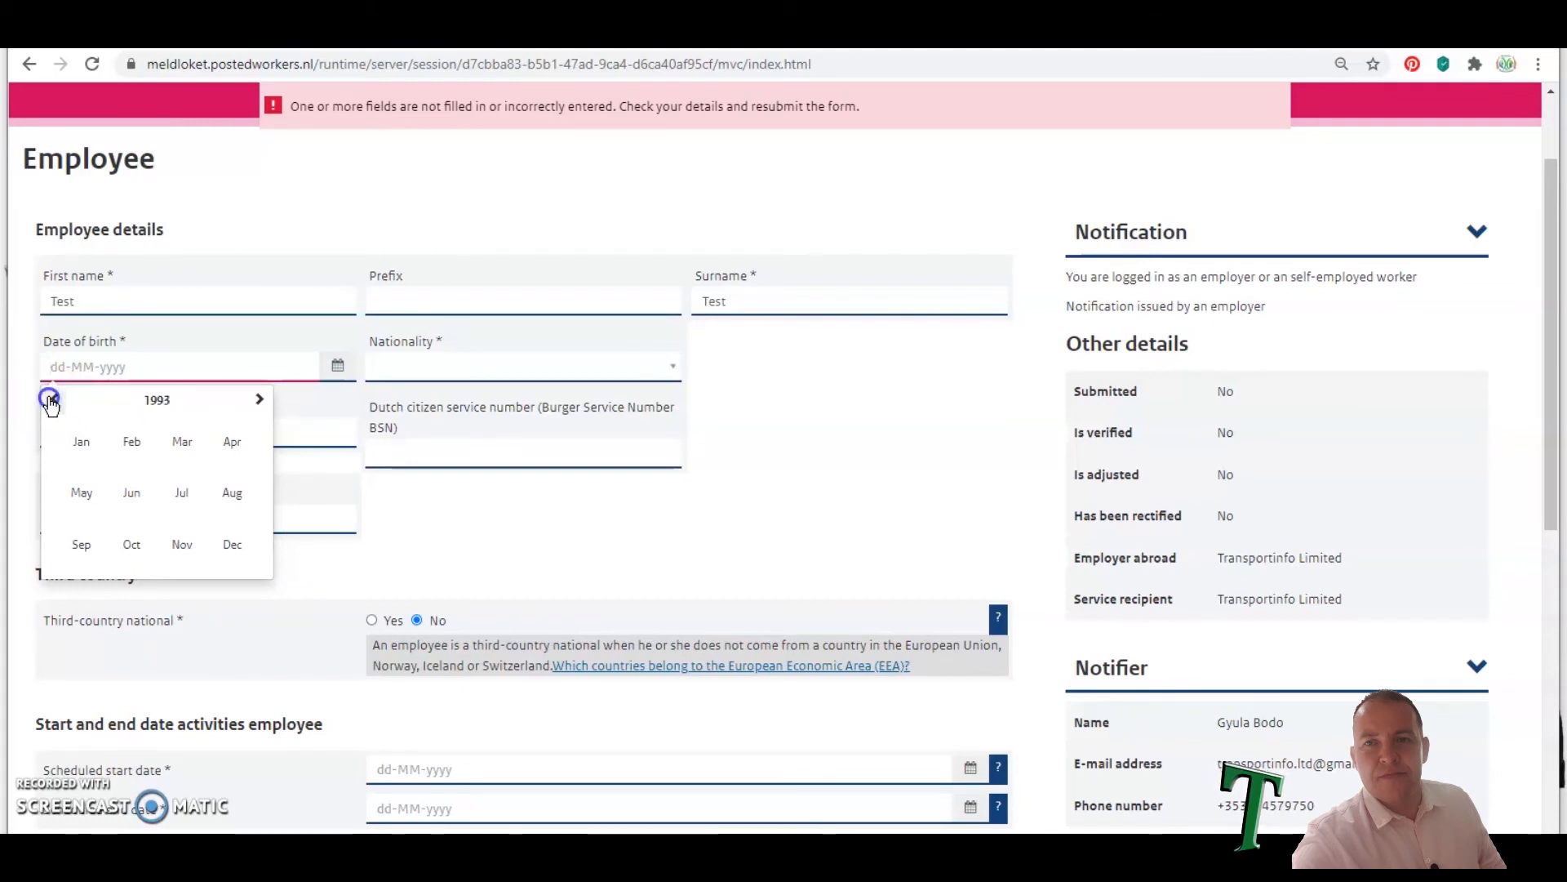
click(50, 400)
click(50, 400)
click(50, 400)
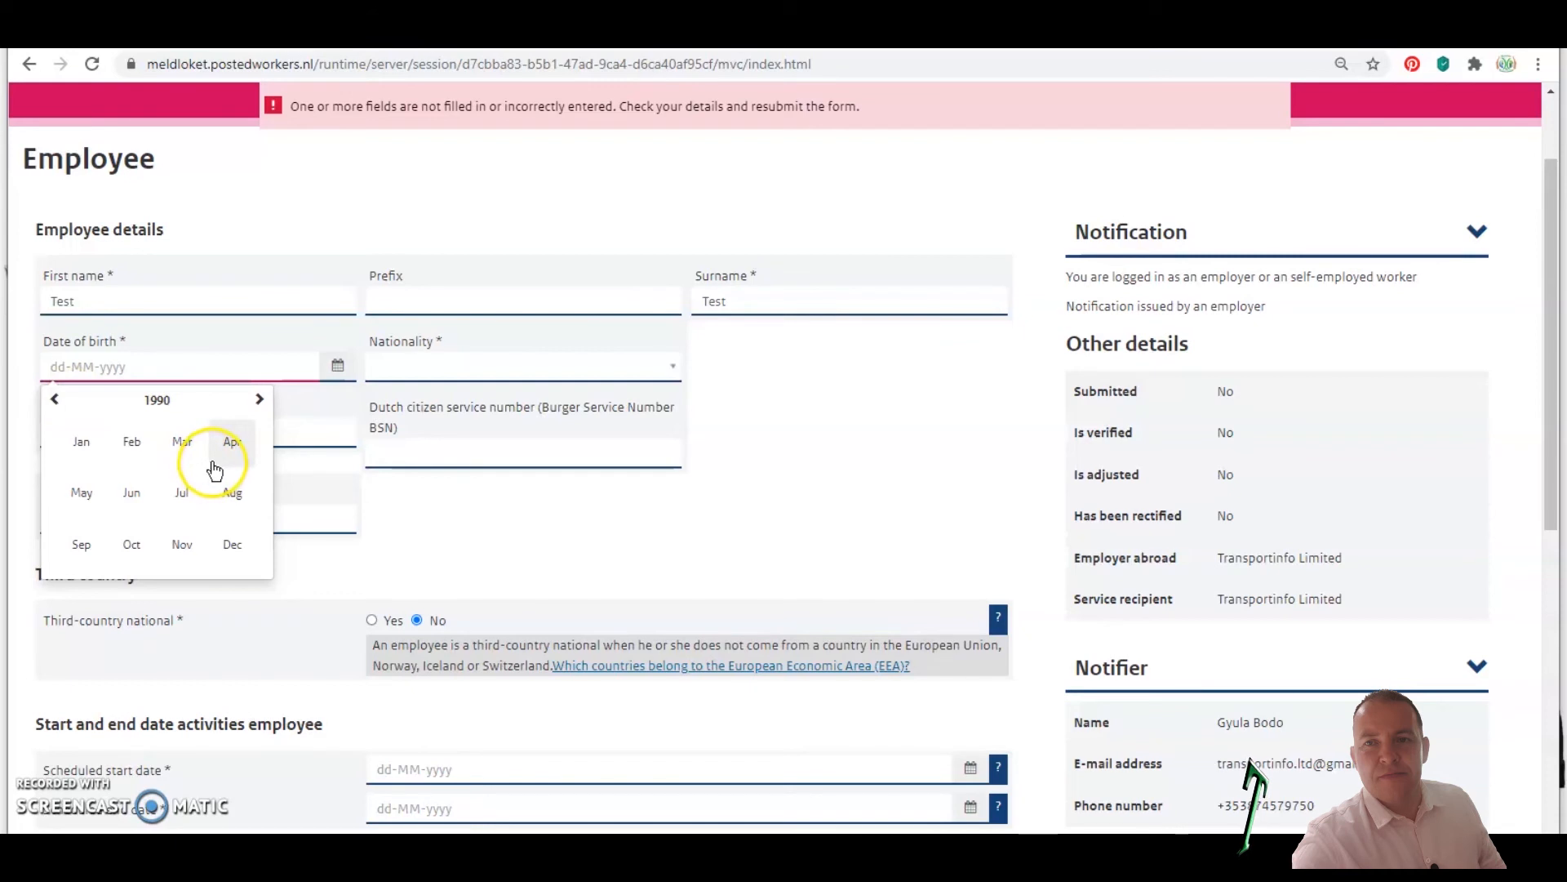
click(228, 462)
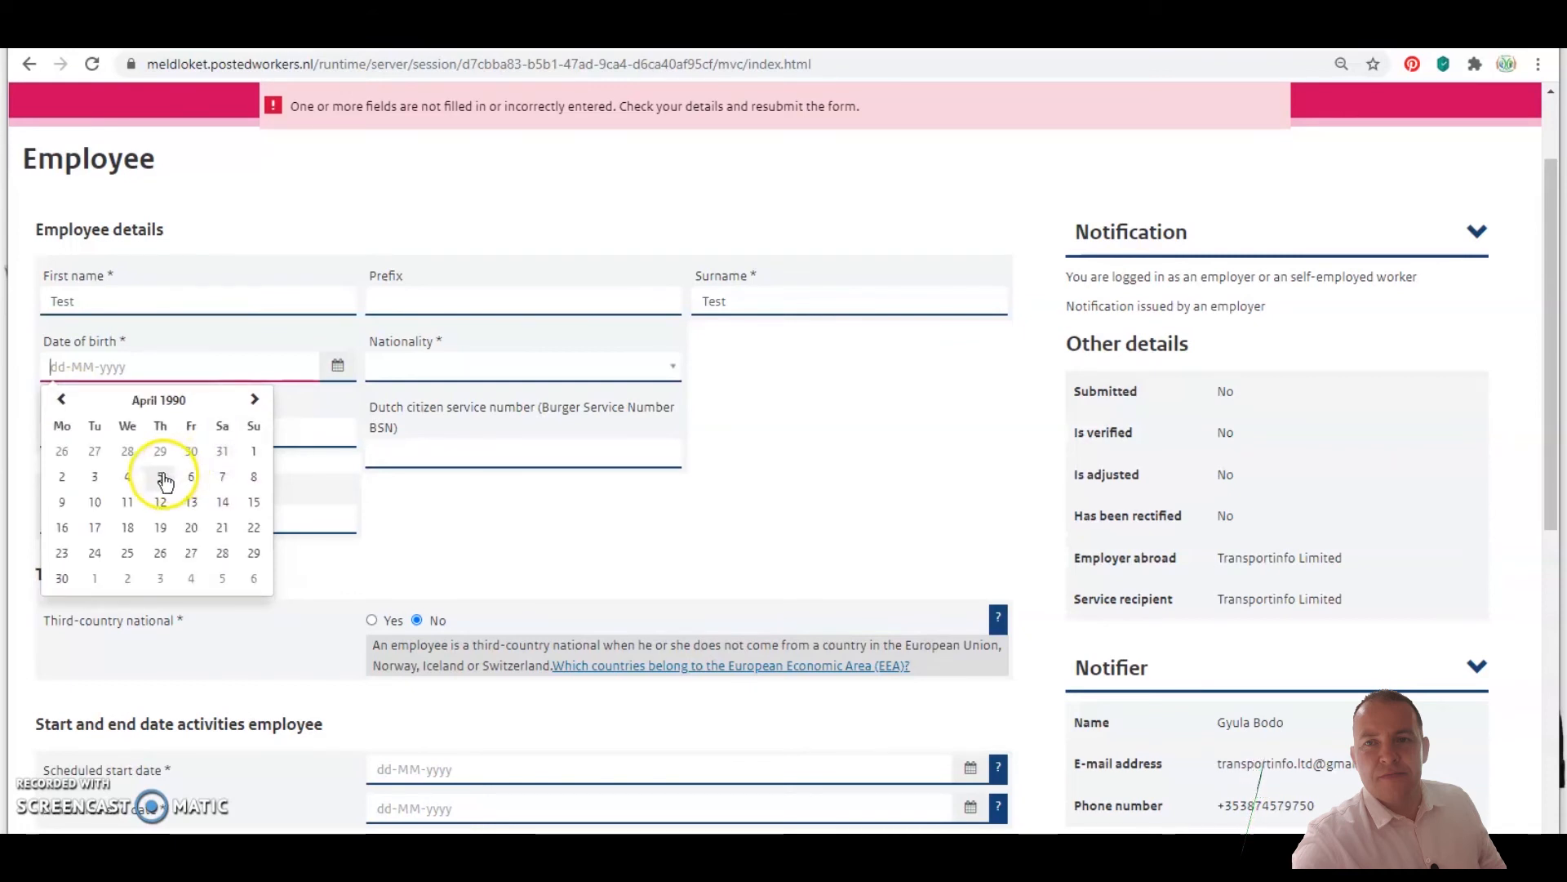
click(164, 478)
- Set the employee's nationality to Hungary and enter the employee's personal identification number
click(416, 366)
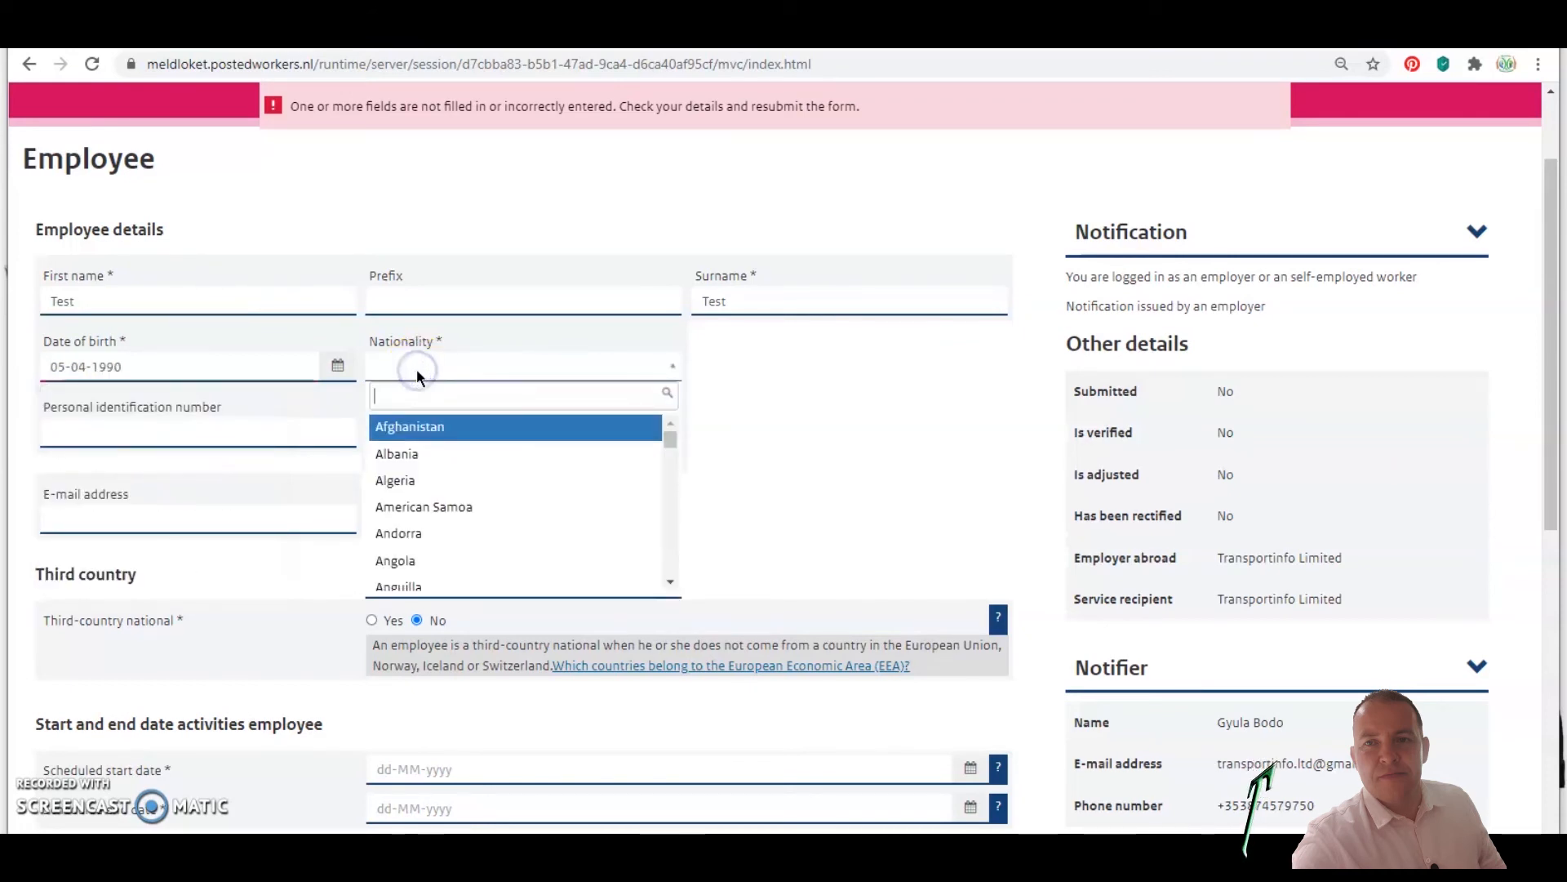
drag(668, 444, 668, 469)
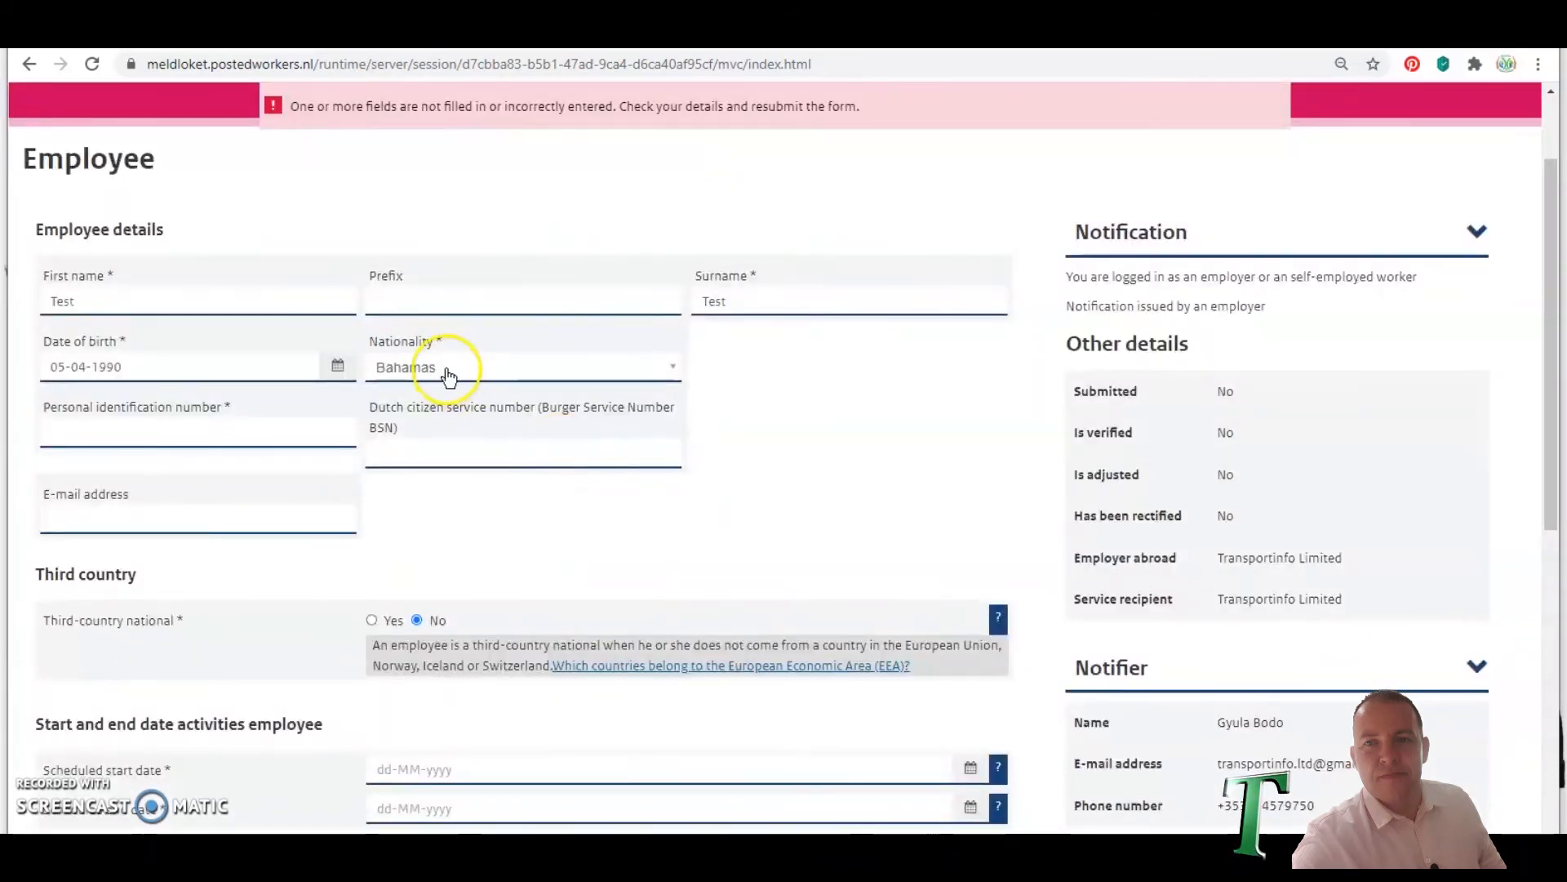
click(445, 369)
text(hu)
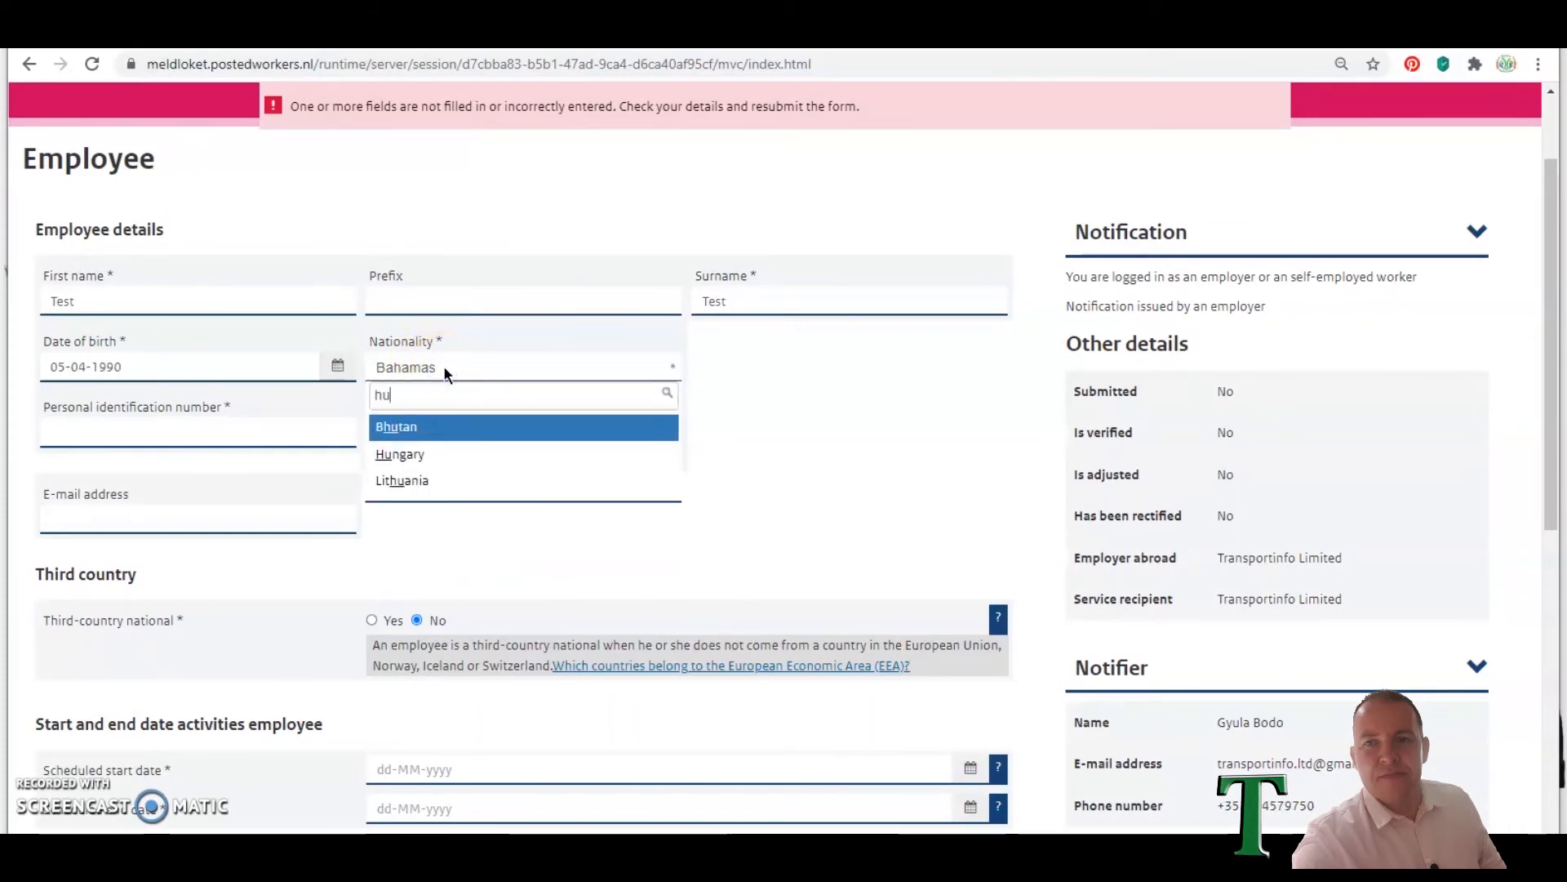
click(412, 427)
click(427, 457)
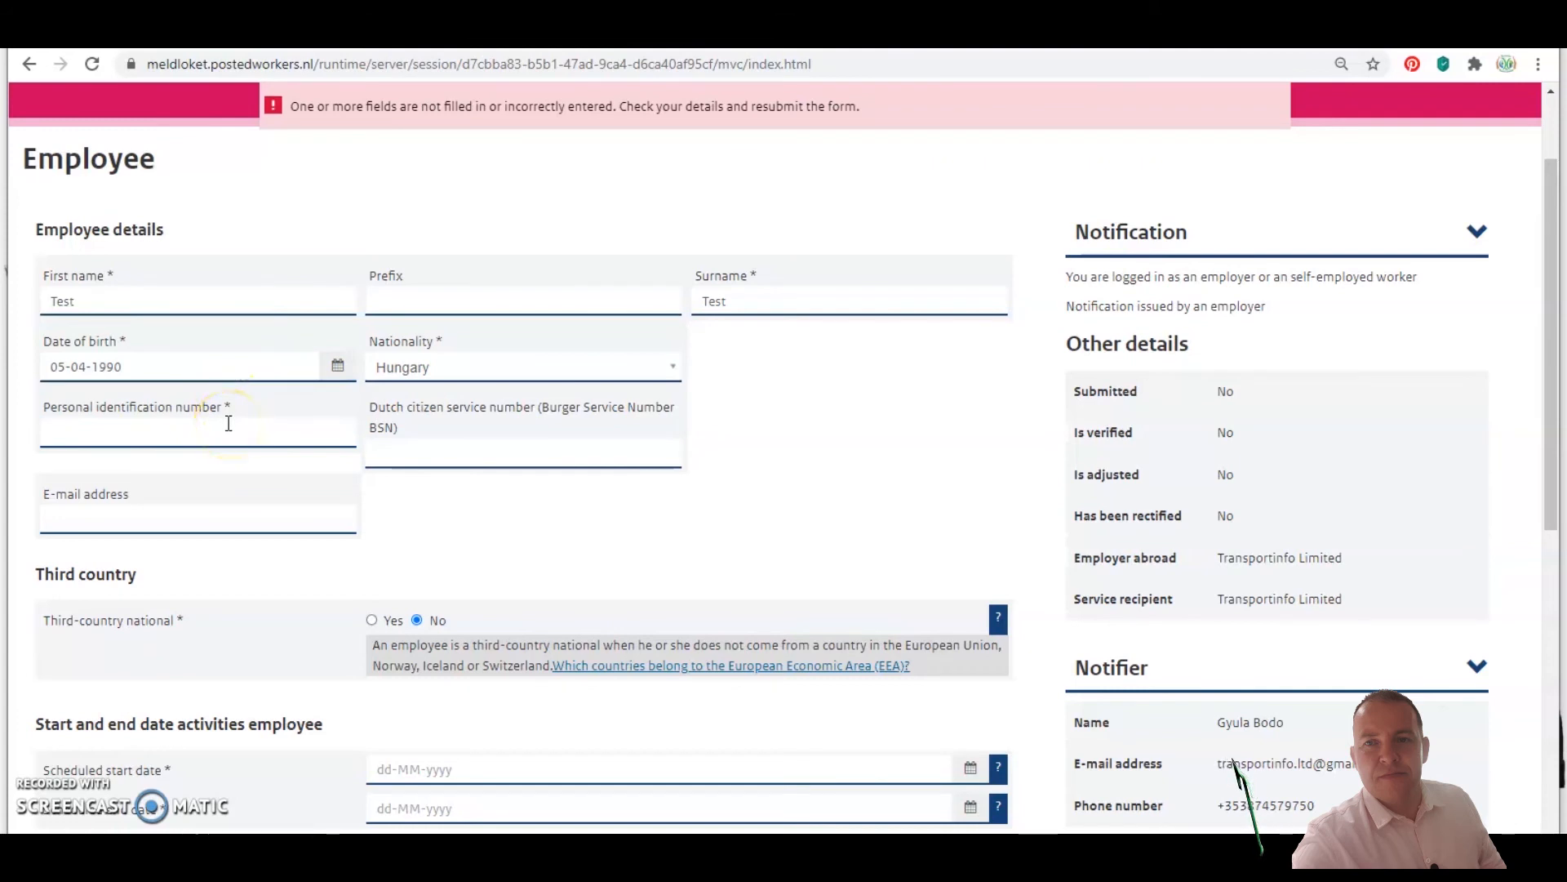
click(133, 435)
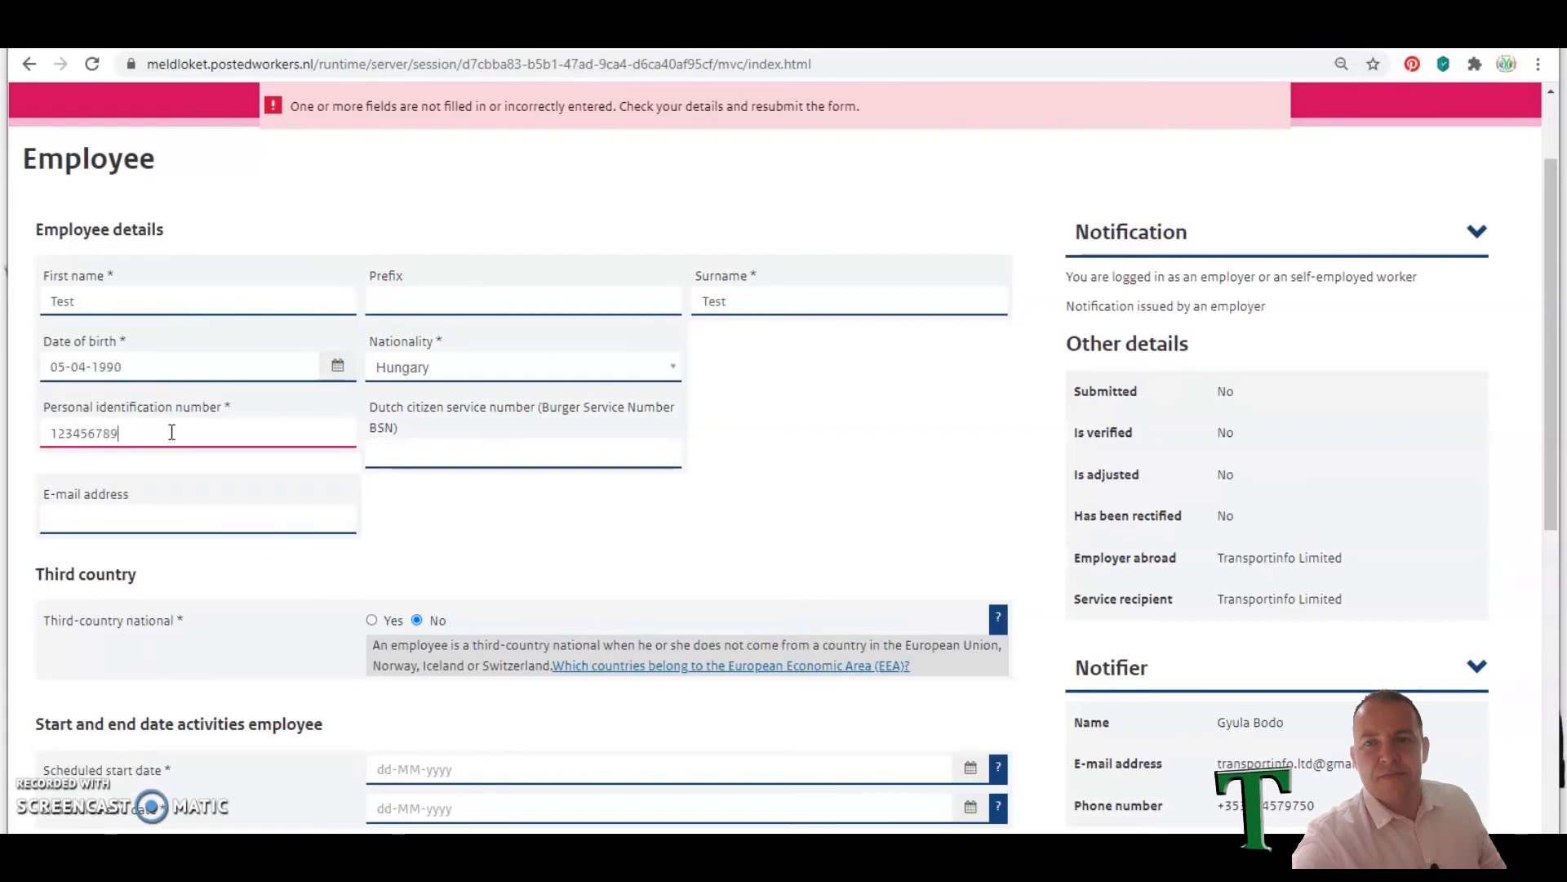
click(537, 567)
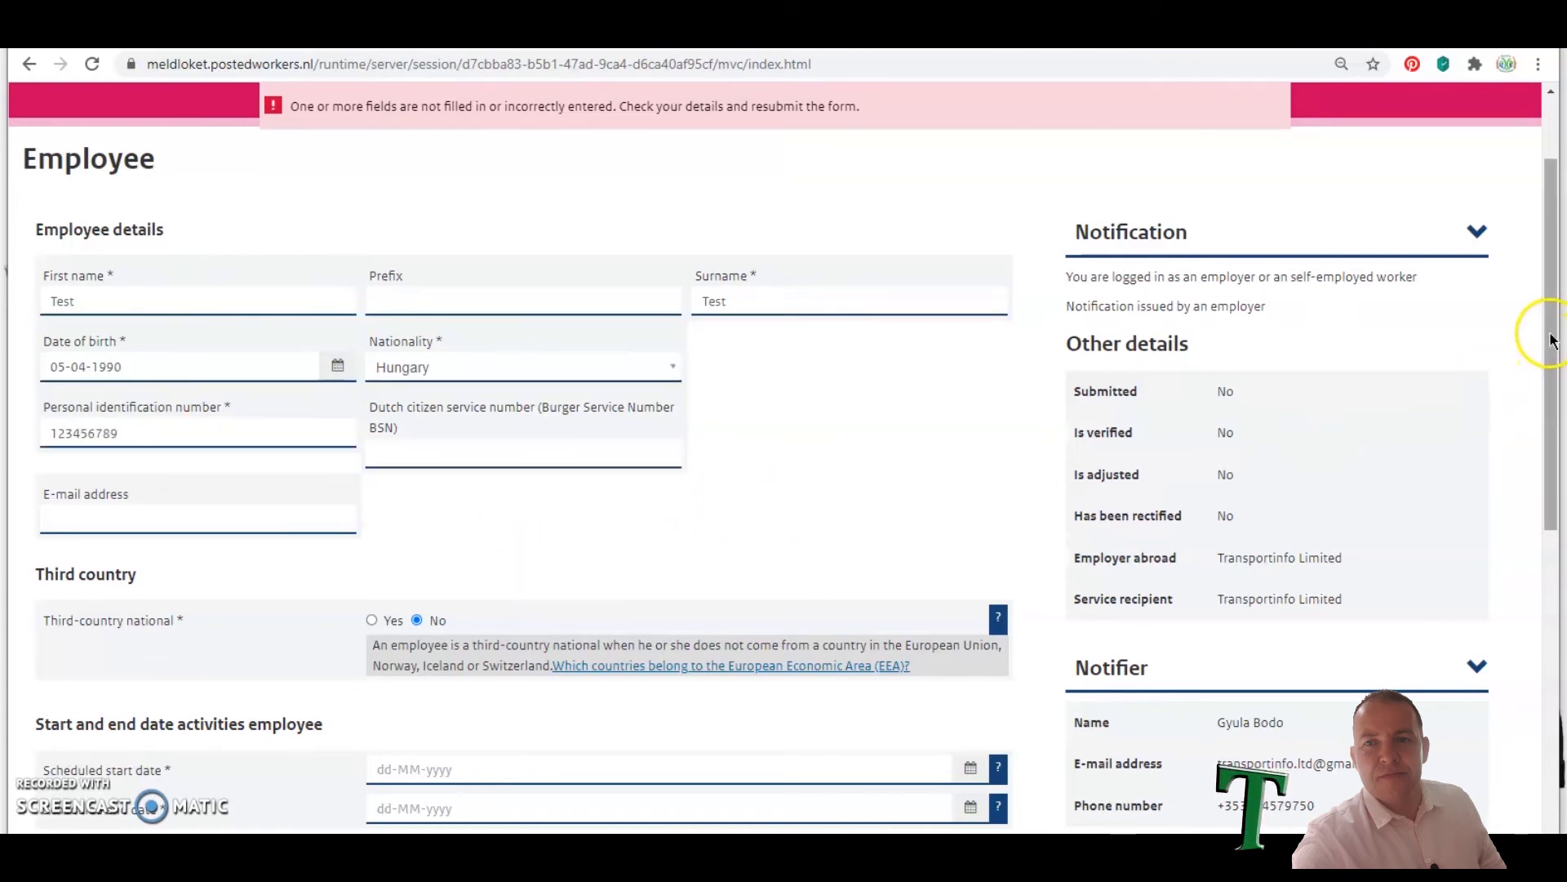
- Set the employee's scheduled start date to 30-08-2020 and scheduled end date to 31-08-2020
drag(1549, 335, 1558, 469)
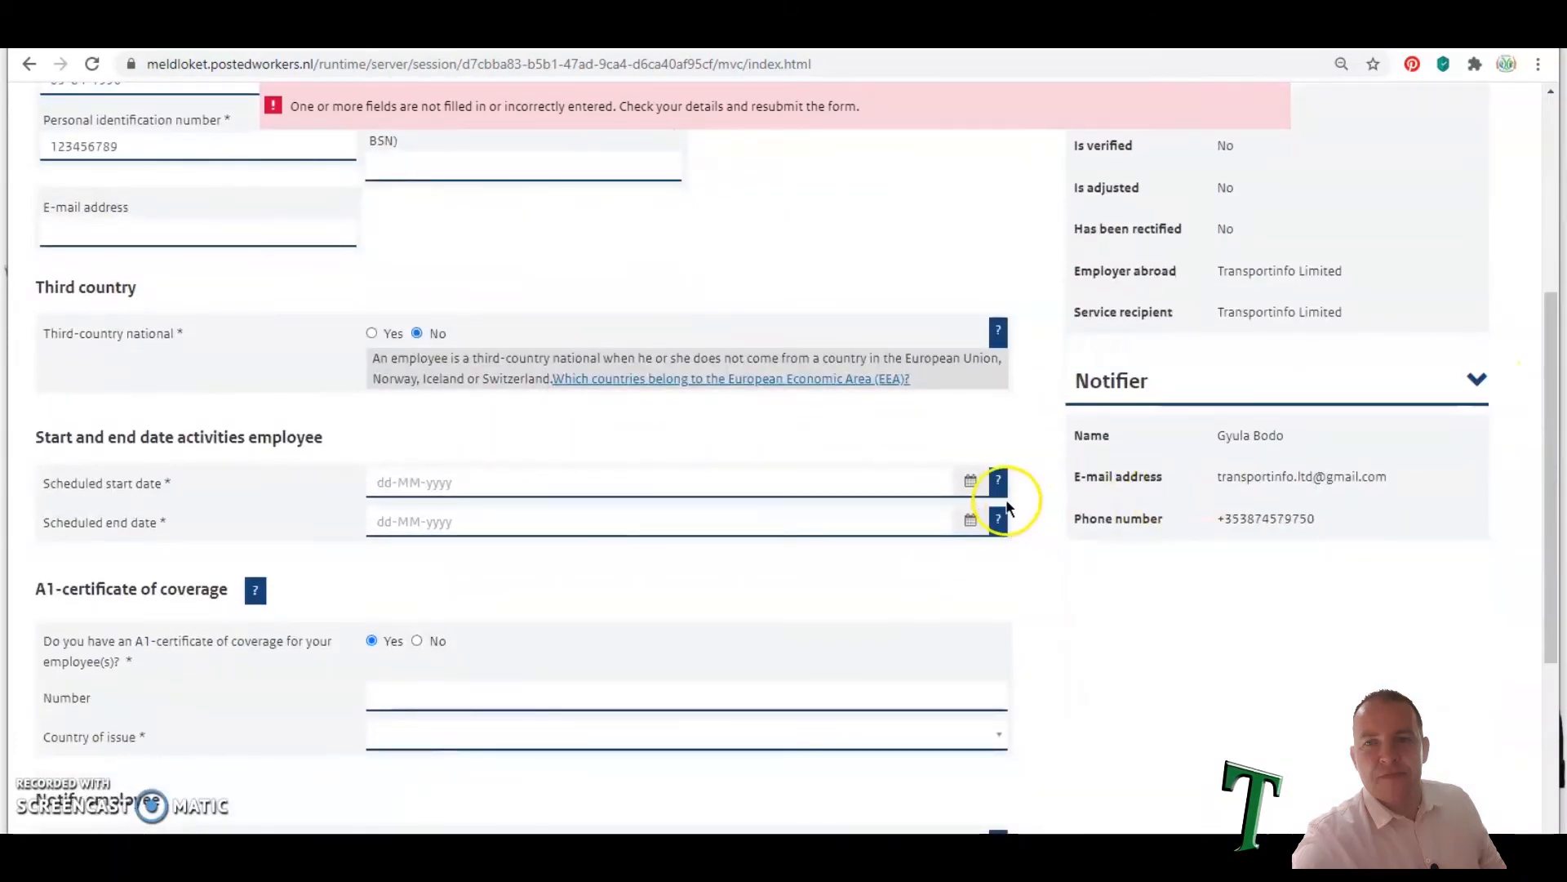
click(970, 488)
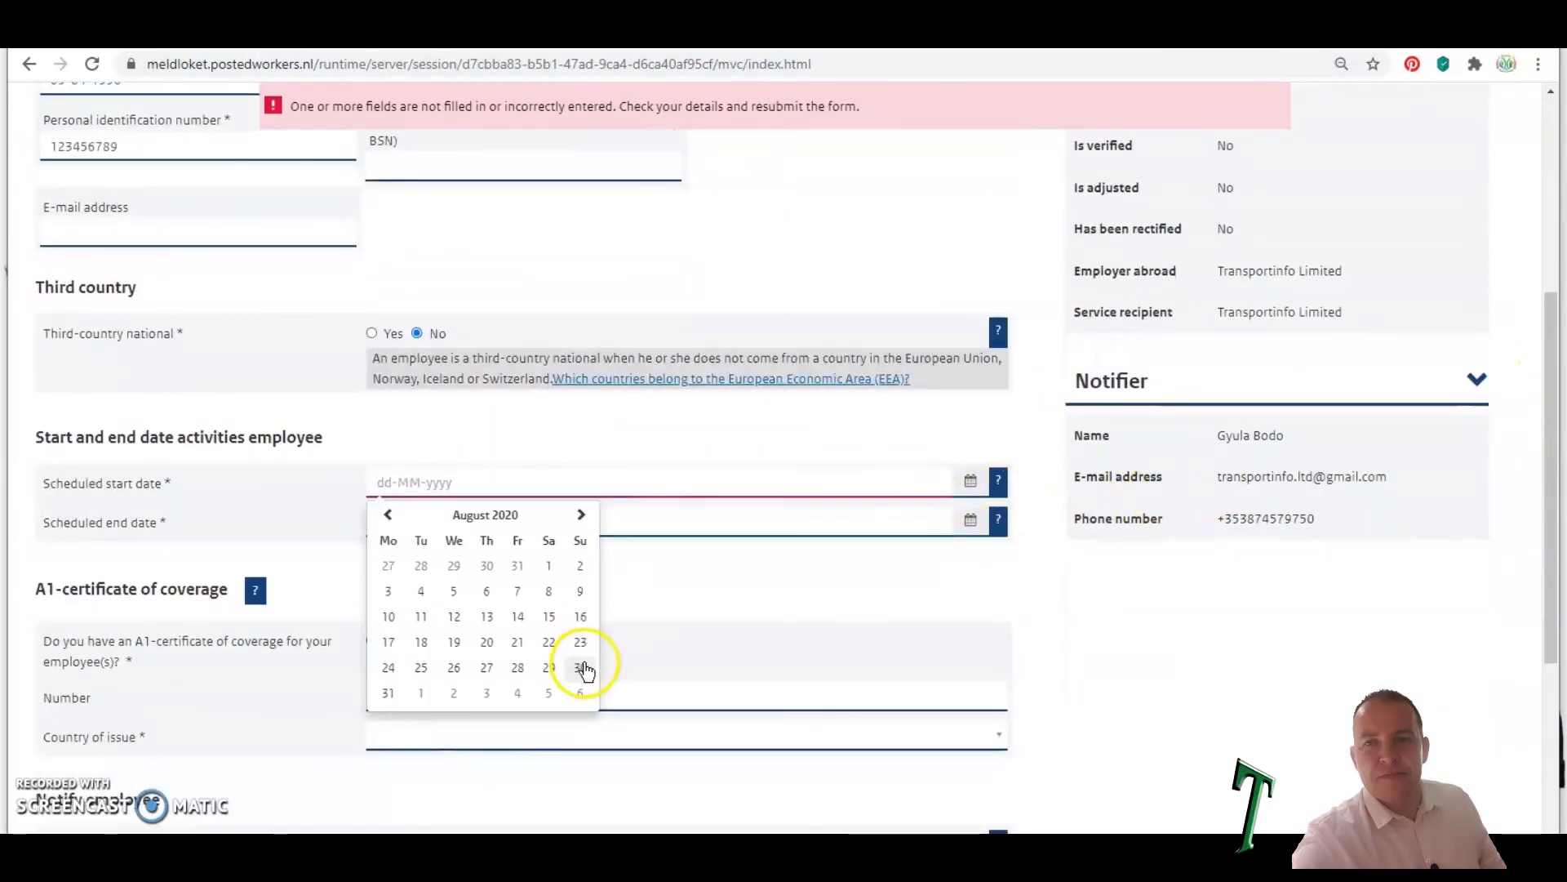
click(580, 667)
click(970, 521)
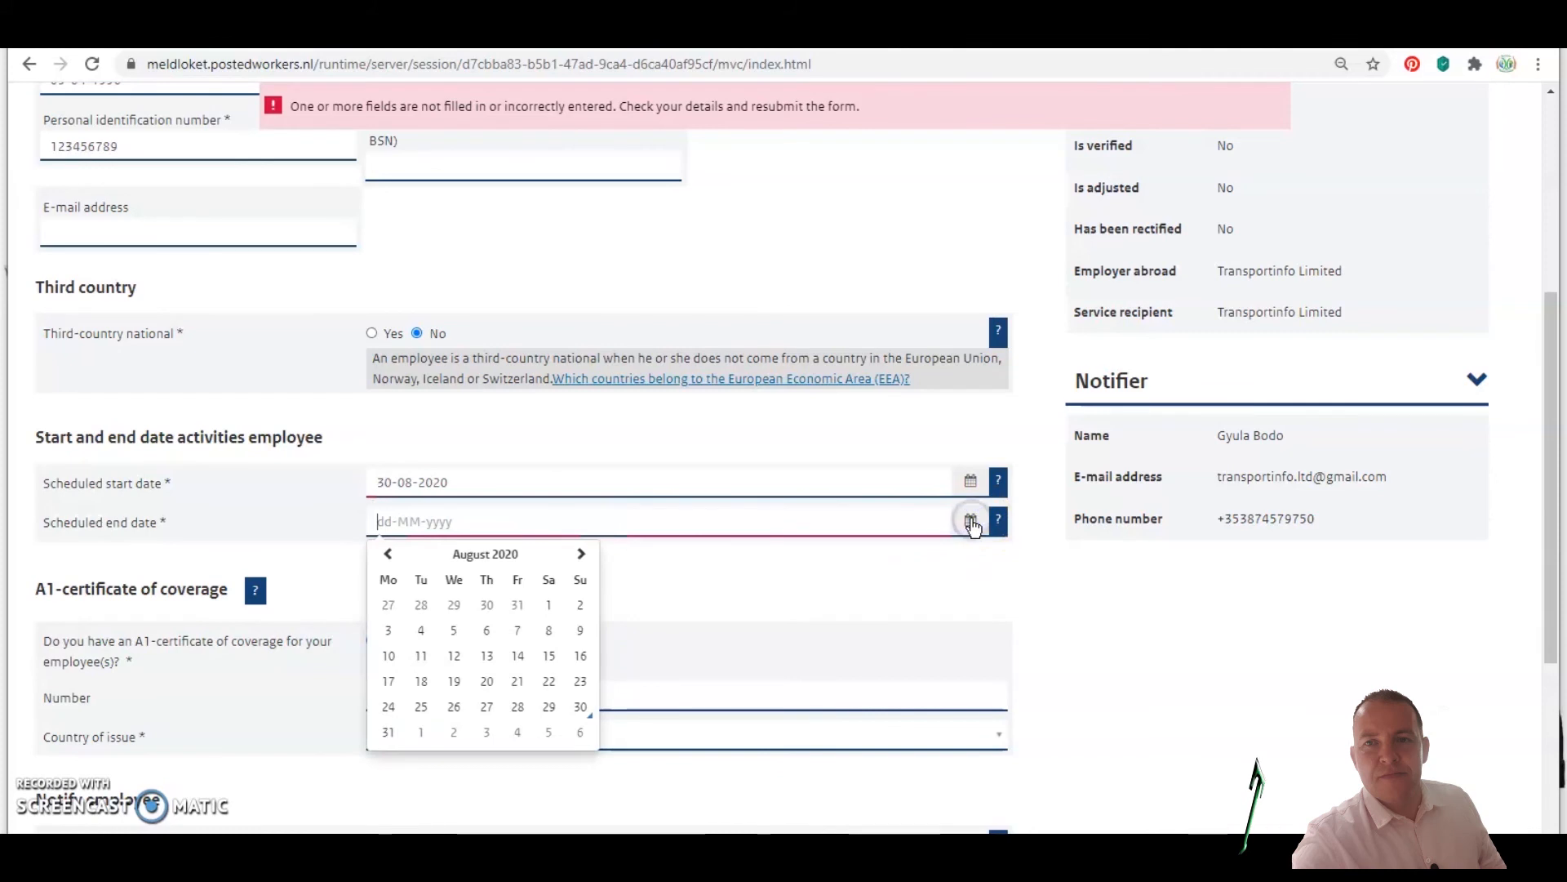
click(390, 735)
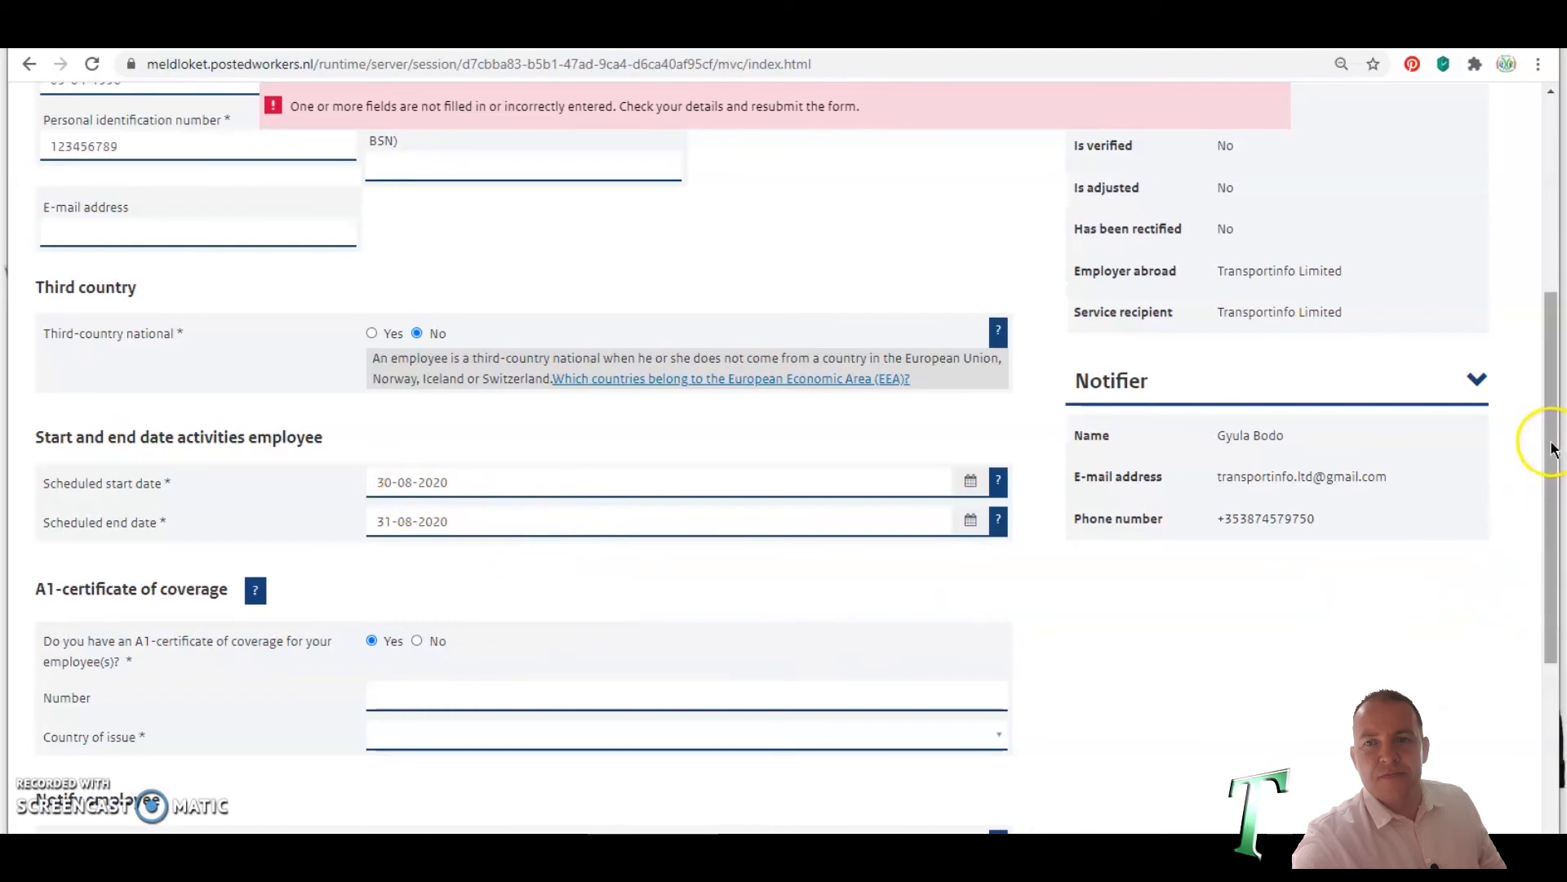
- Set Hungary as the country of issue for the employee's A1-certificate of coverage
drag(1553, 448, 1551, 514)
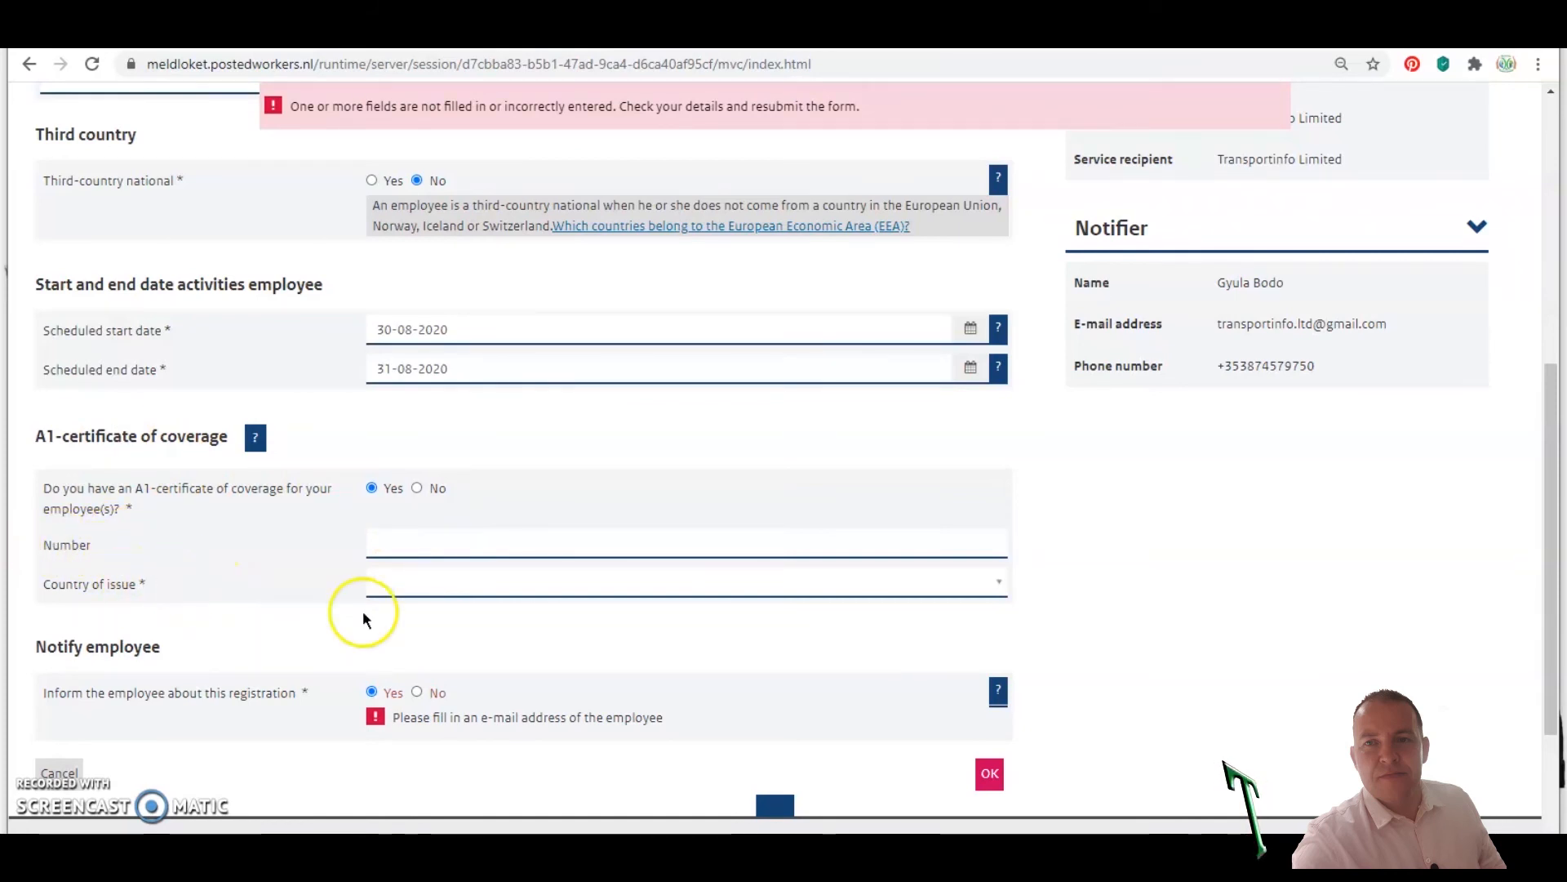
click(998, 586)
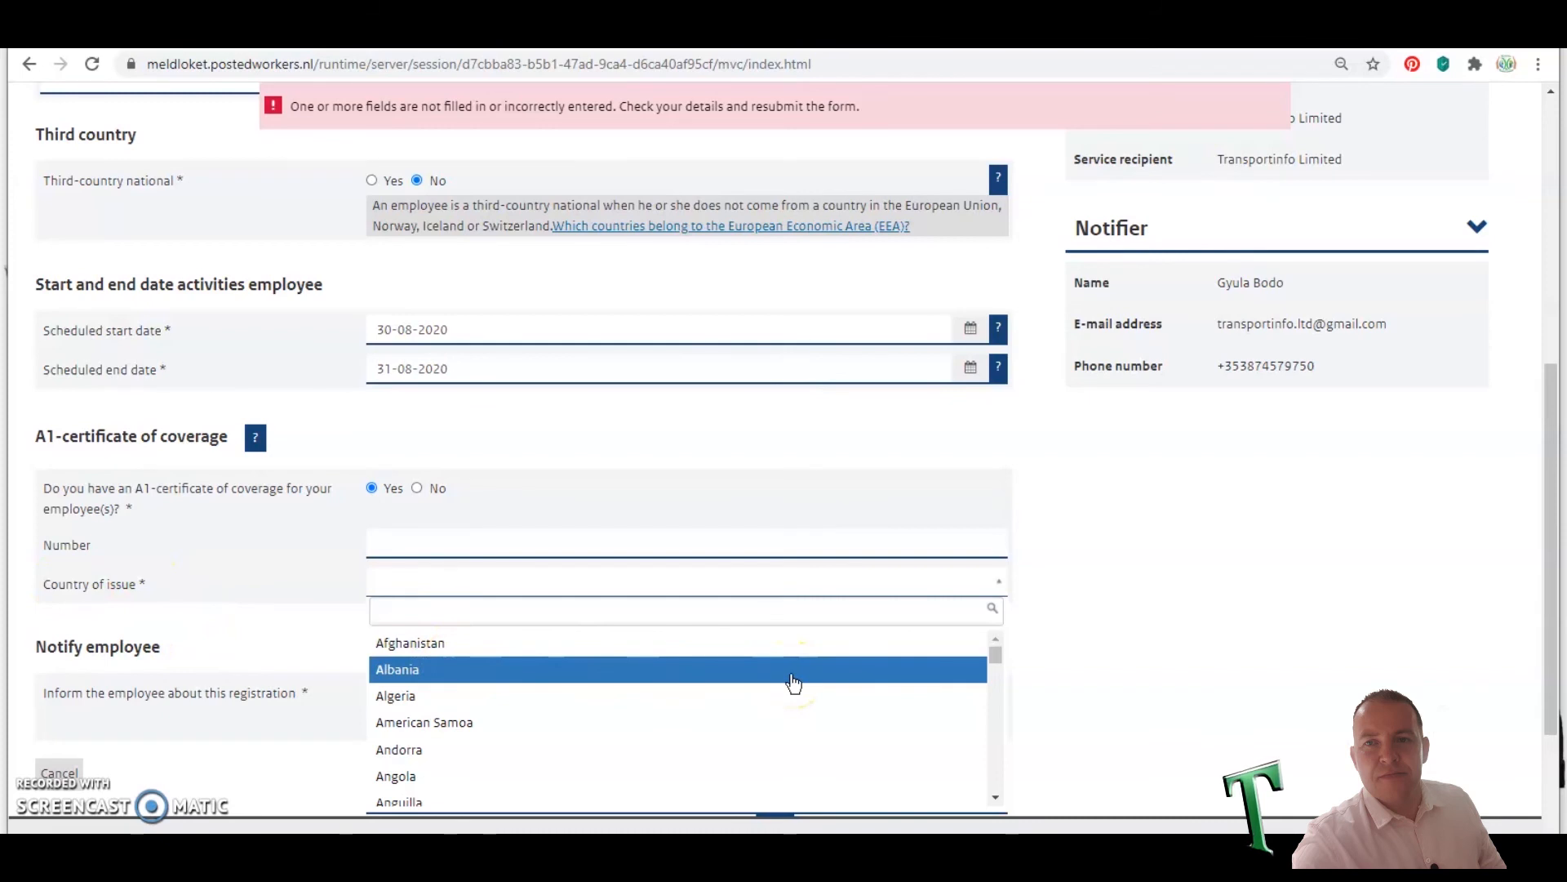
text(hun)
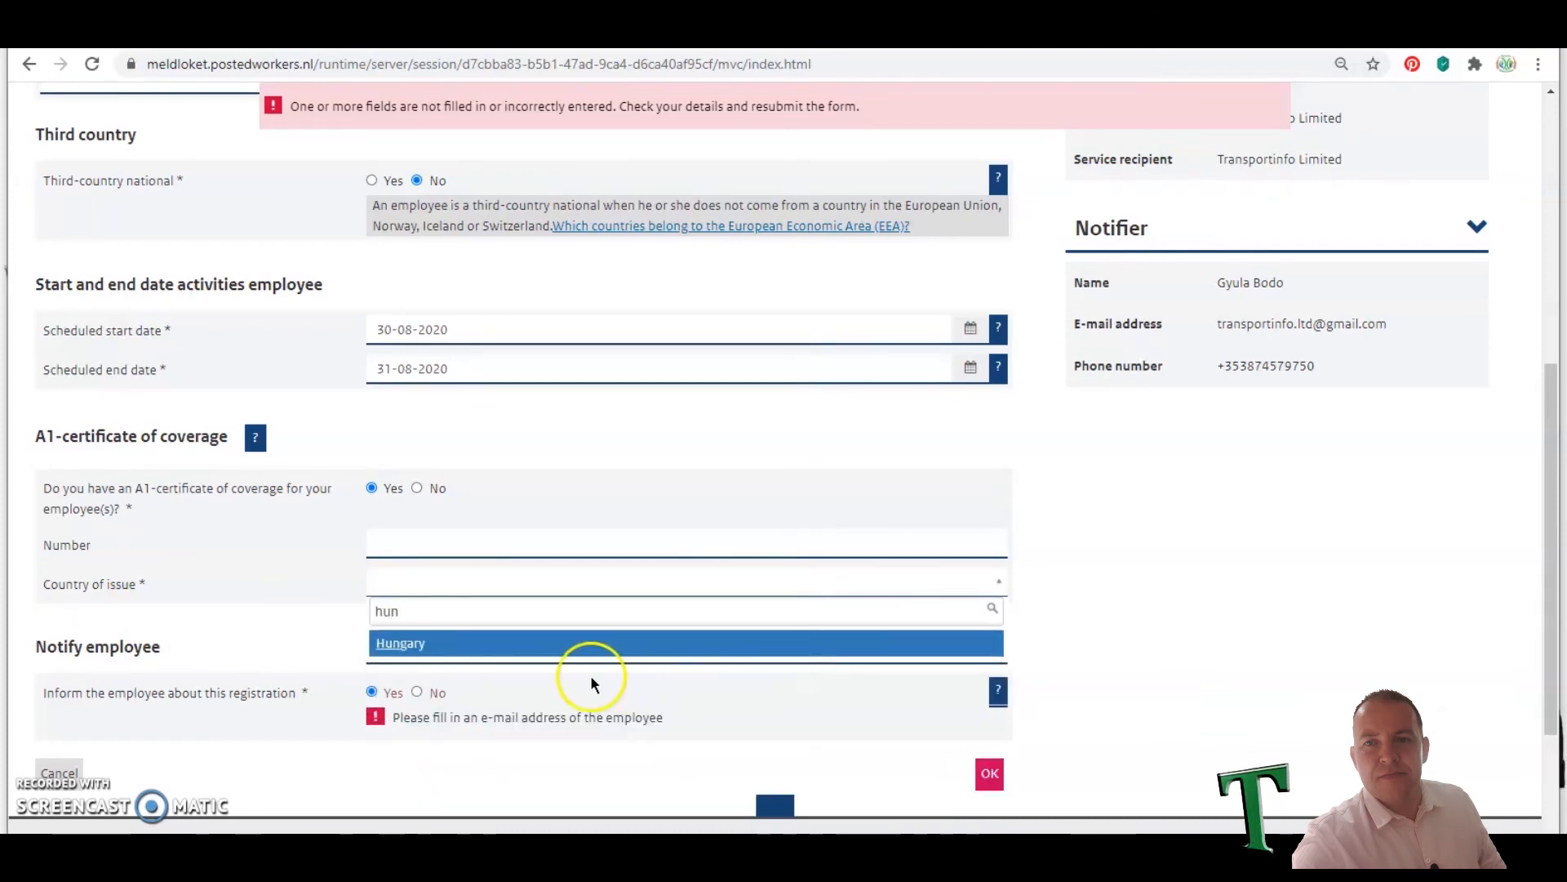
click(550, 645)
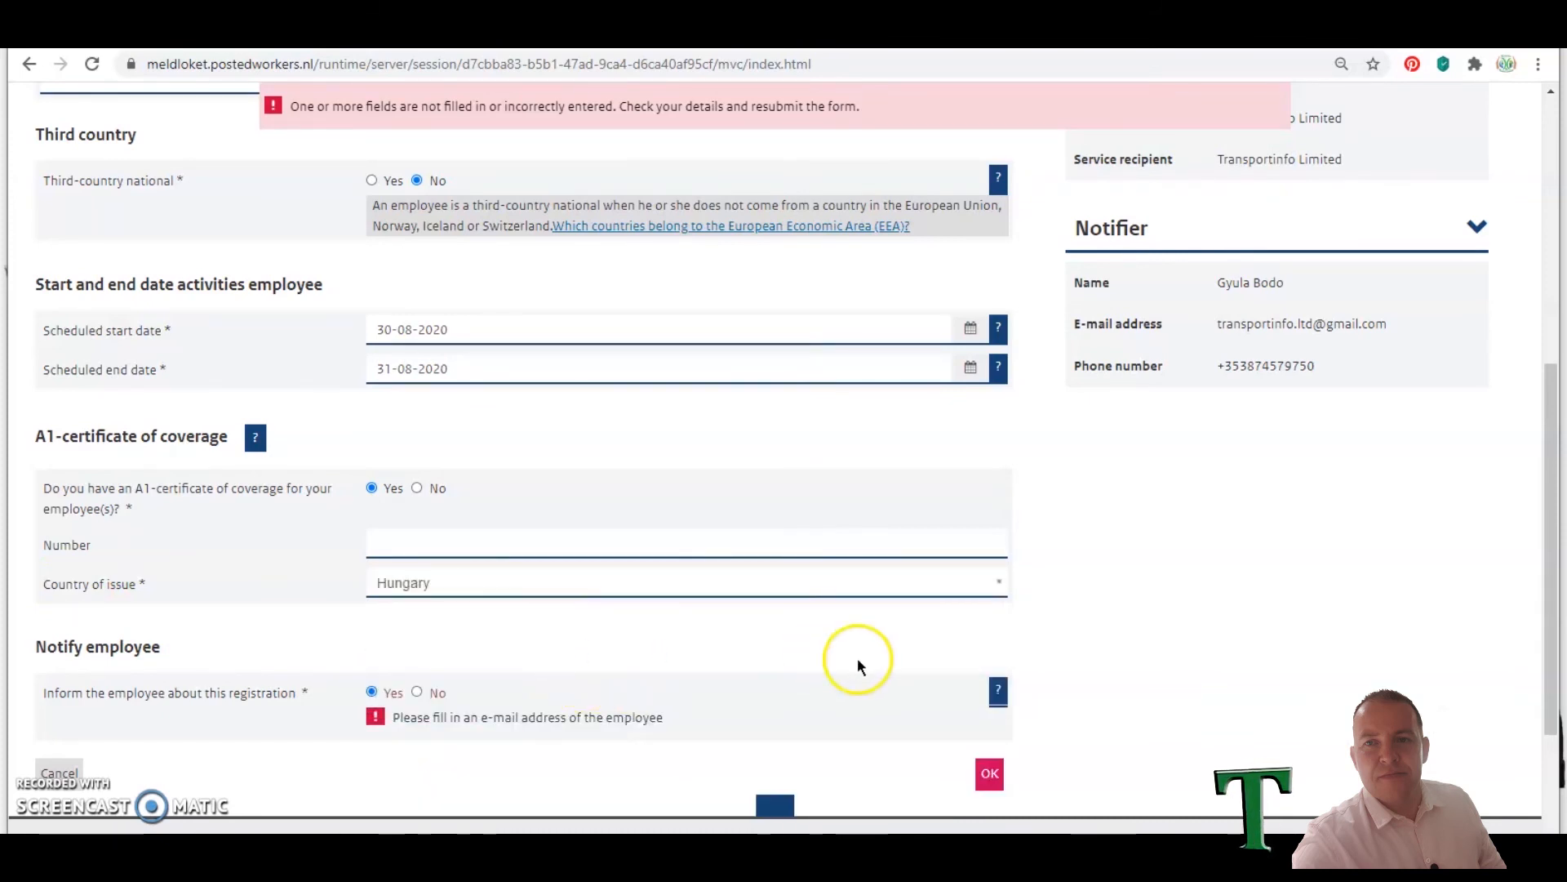
- Answer No to informing the employee about this registration and save the employee's details
click(417, 692)
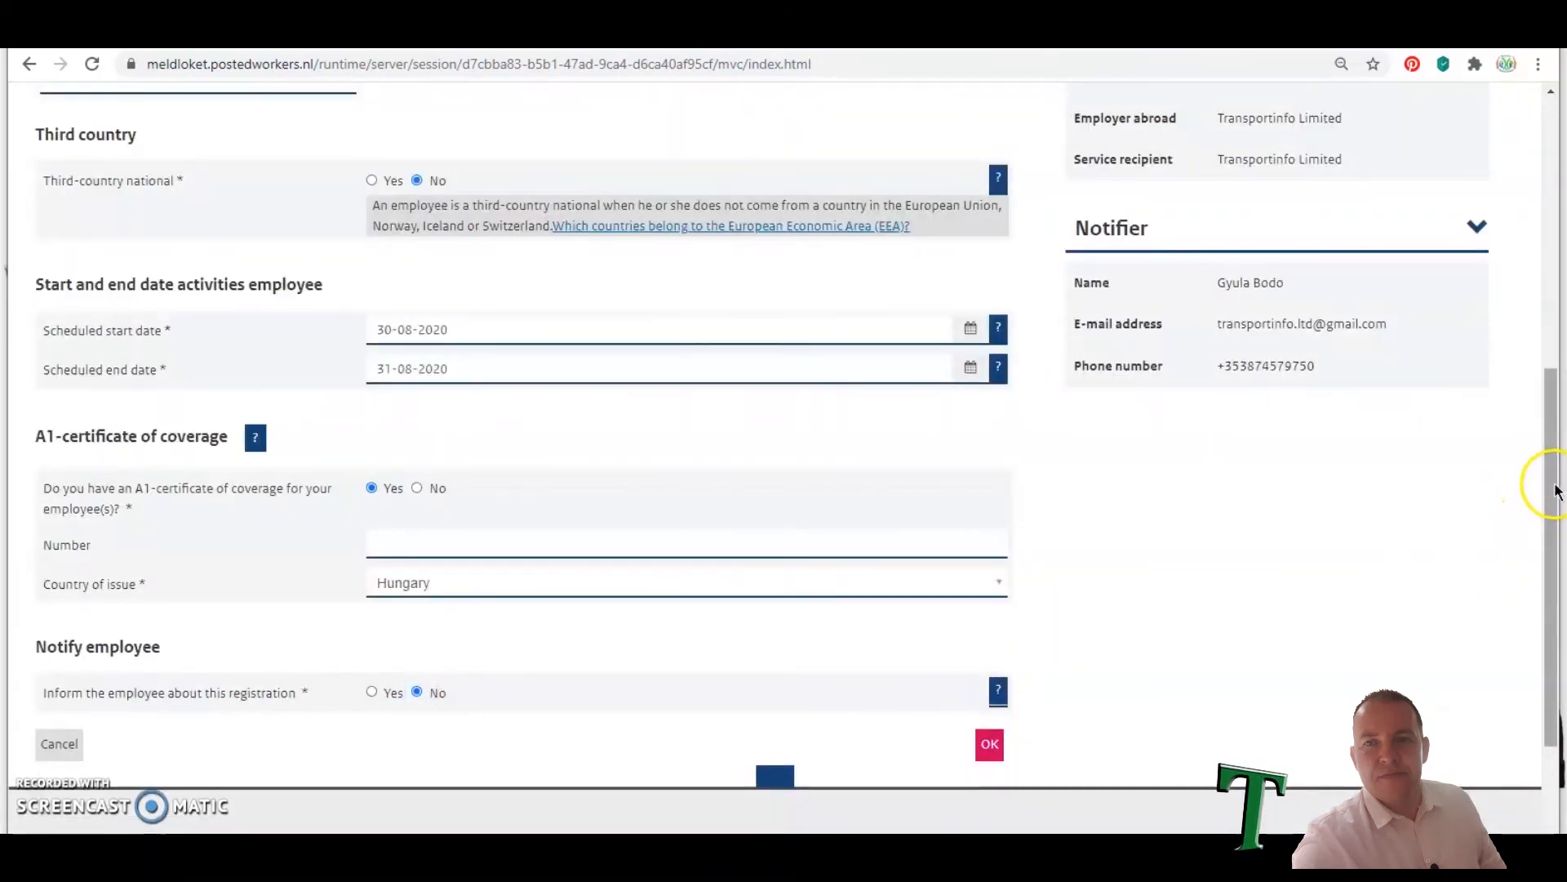
drag(1554, 490, 1558, 584)
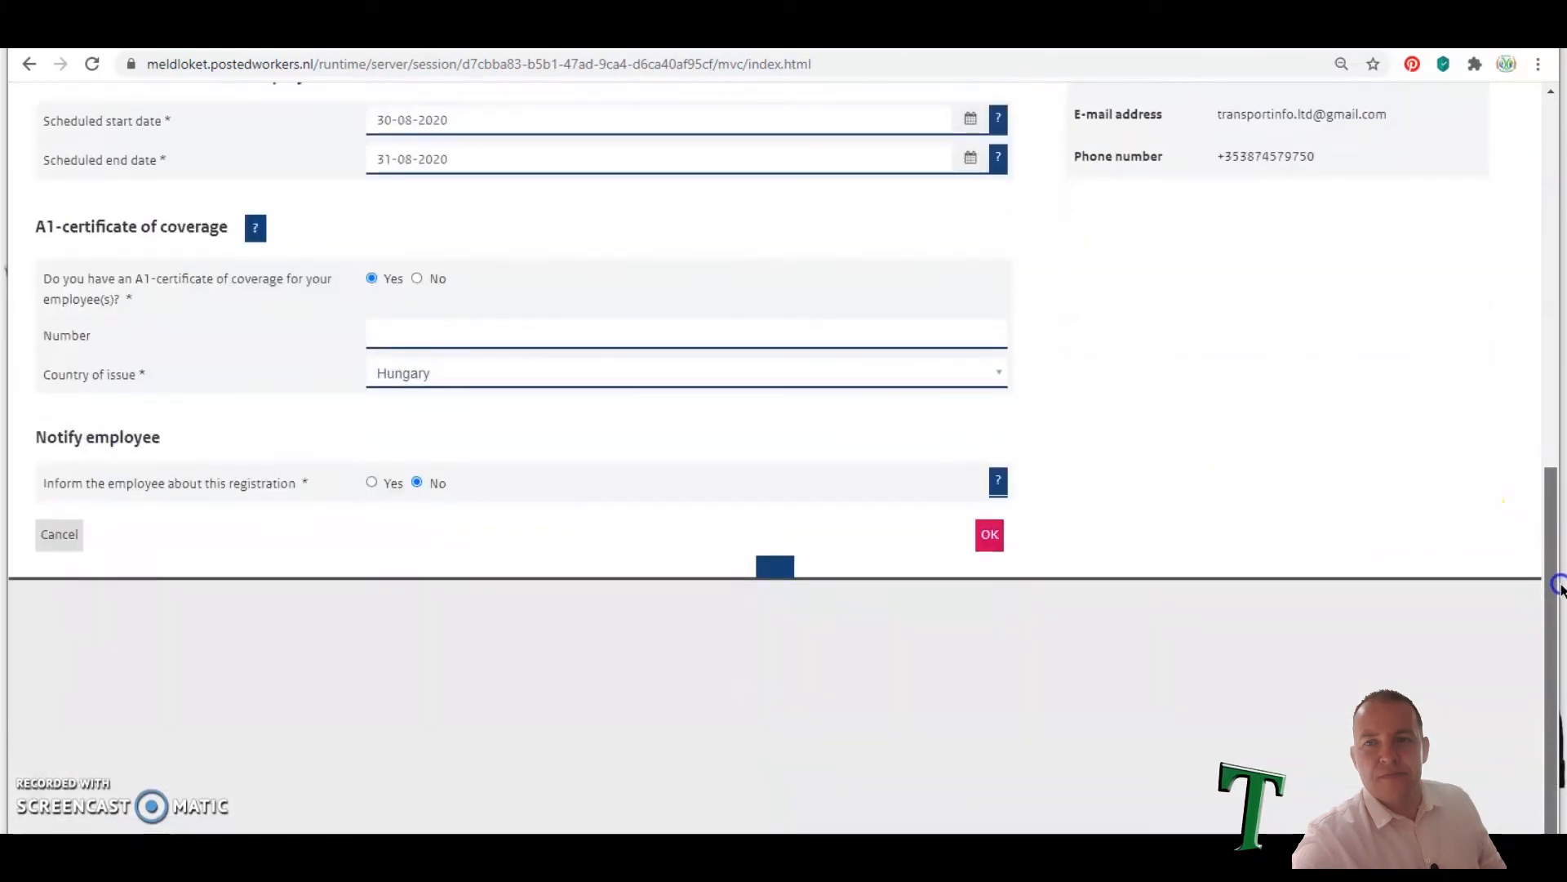
click(990, 536)
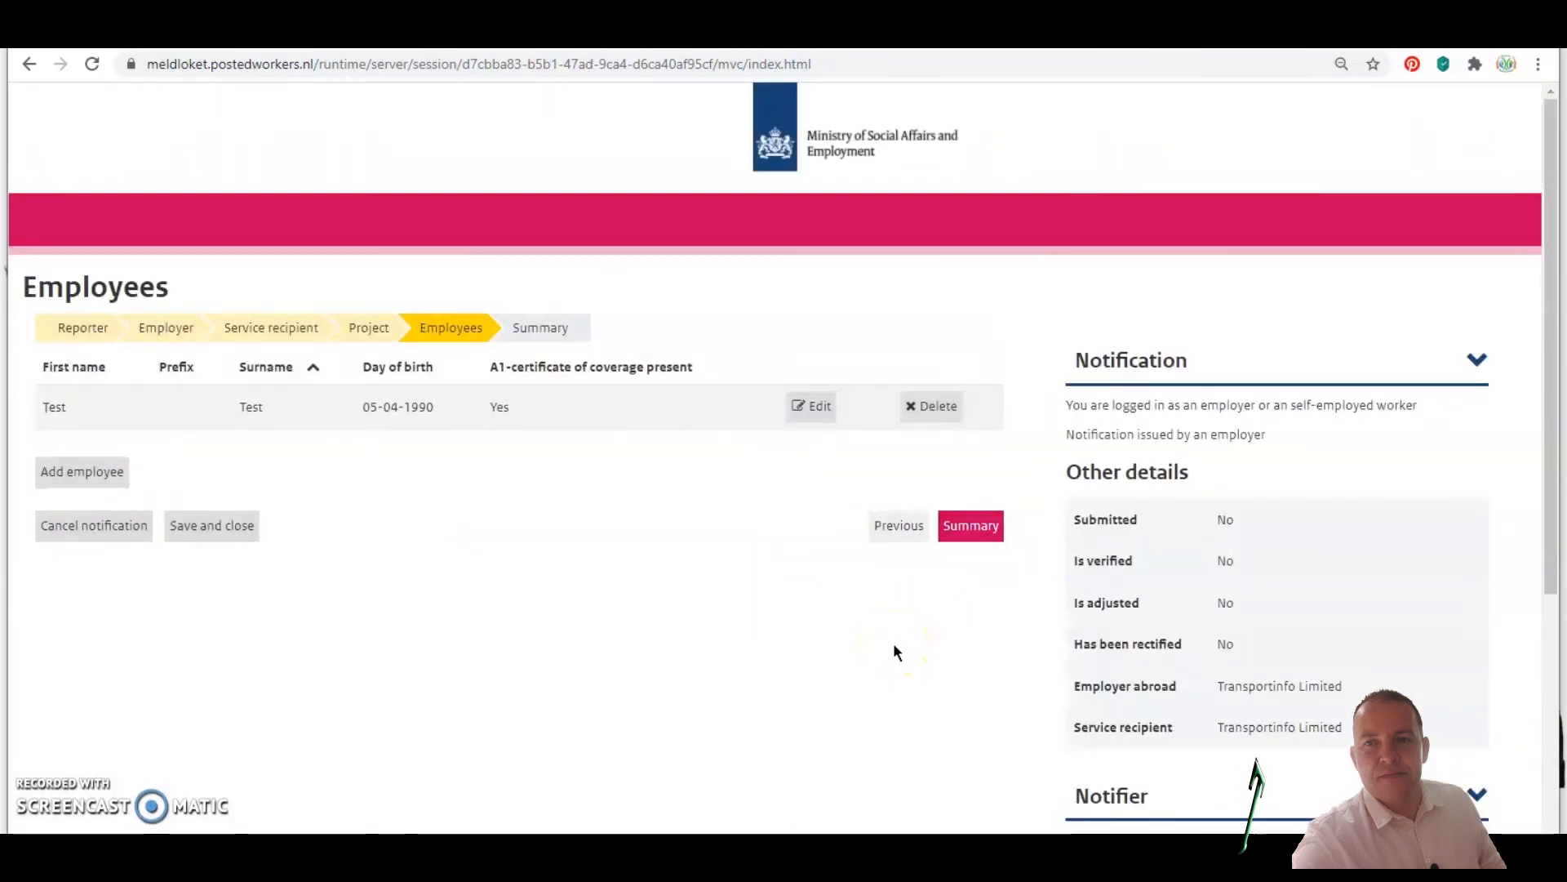
- Proceed to the notification summary, then accept the declaration of truthful answers at its end and submit the notification
click(987, 537)
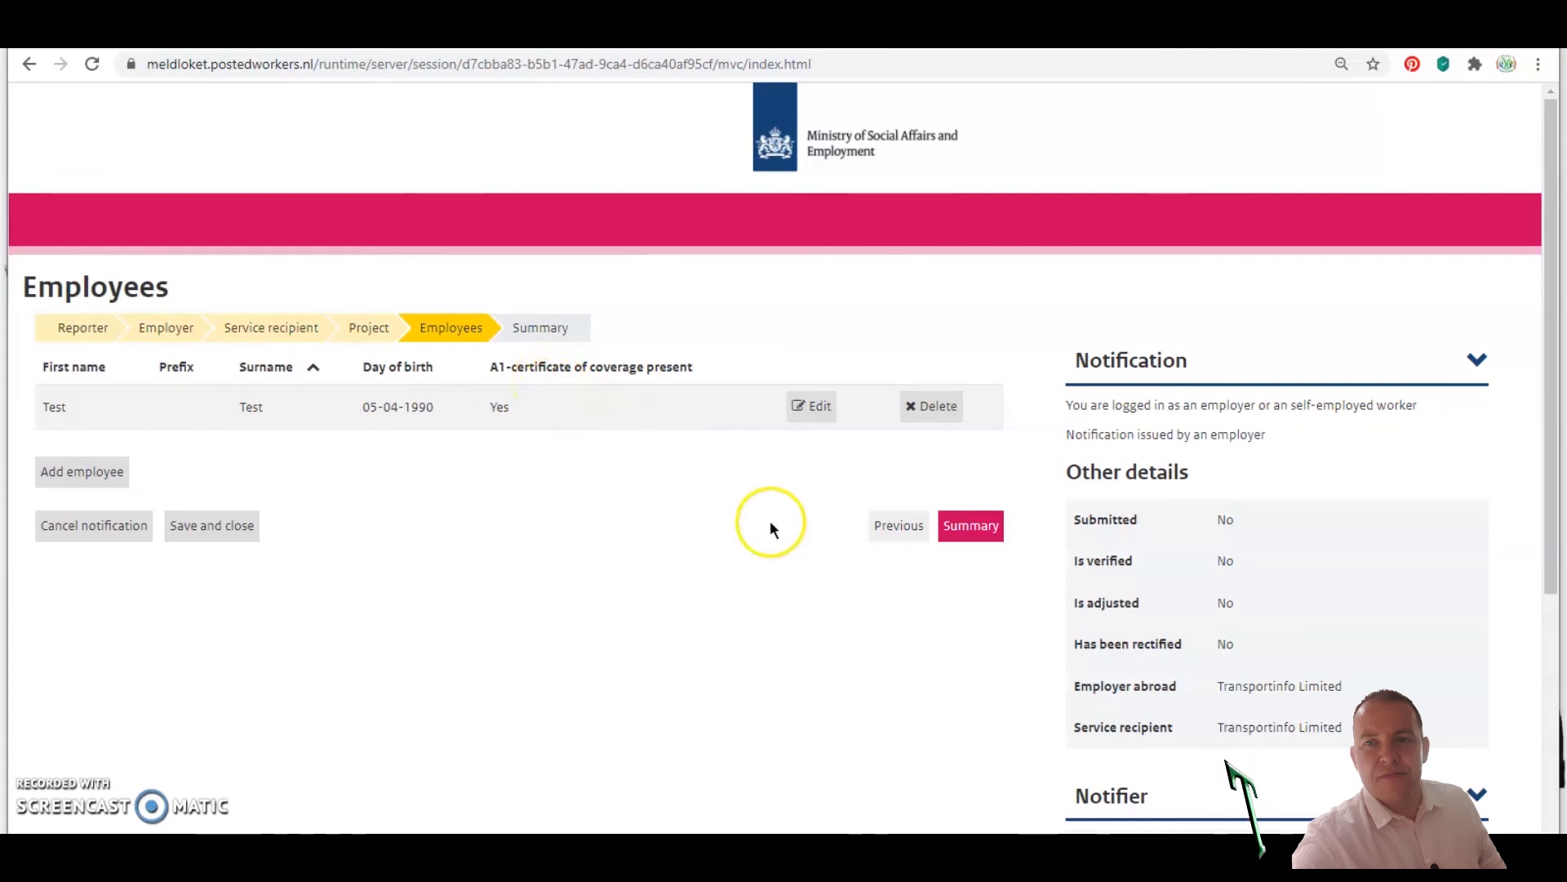
click(978, 529)
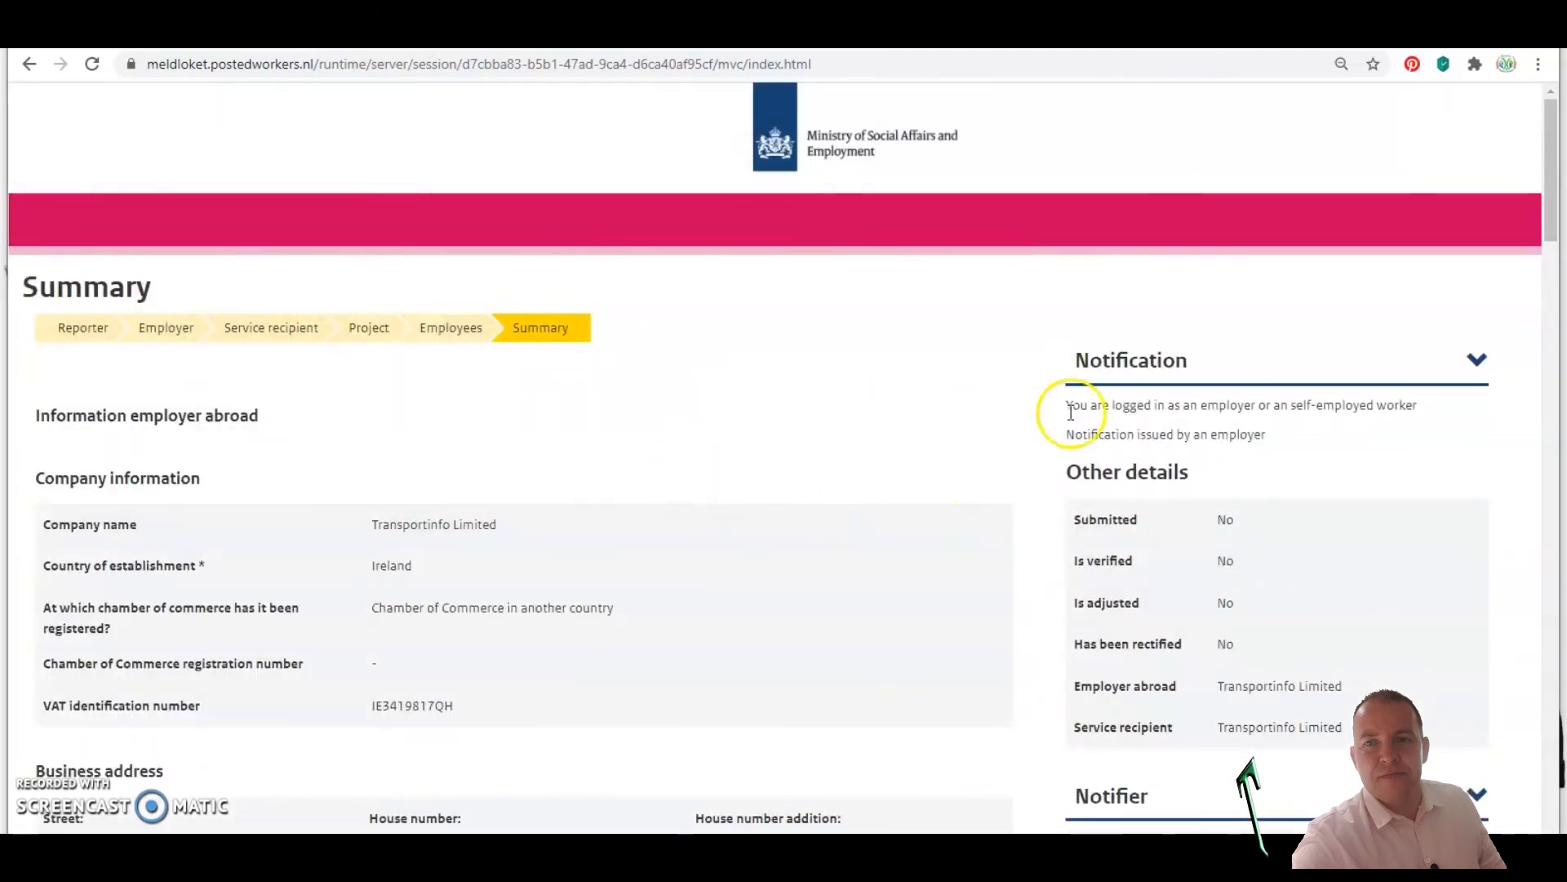
drag(1557, 161, 1549, 783)
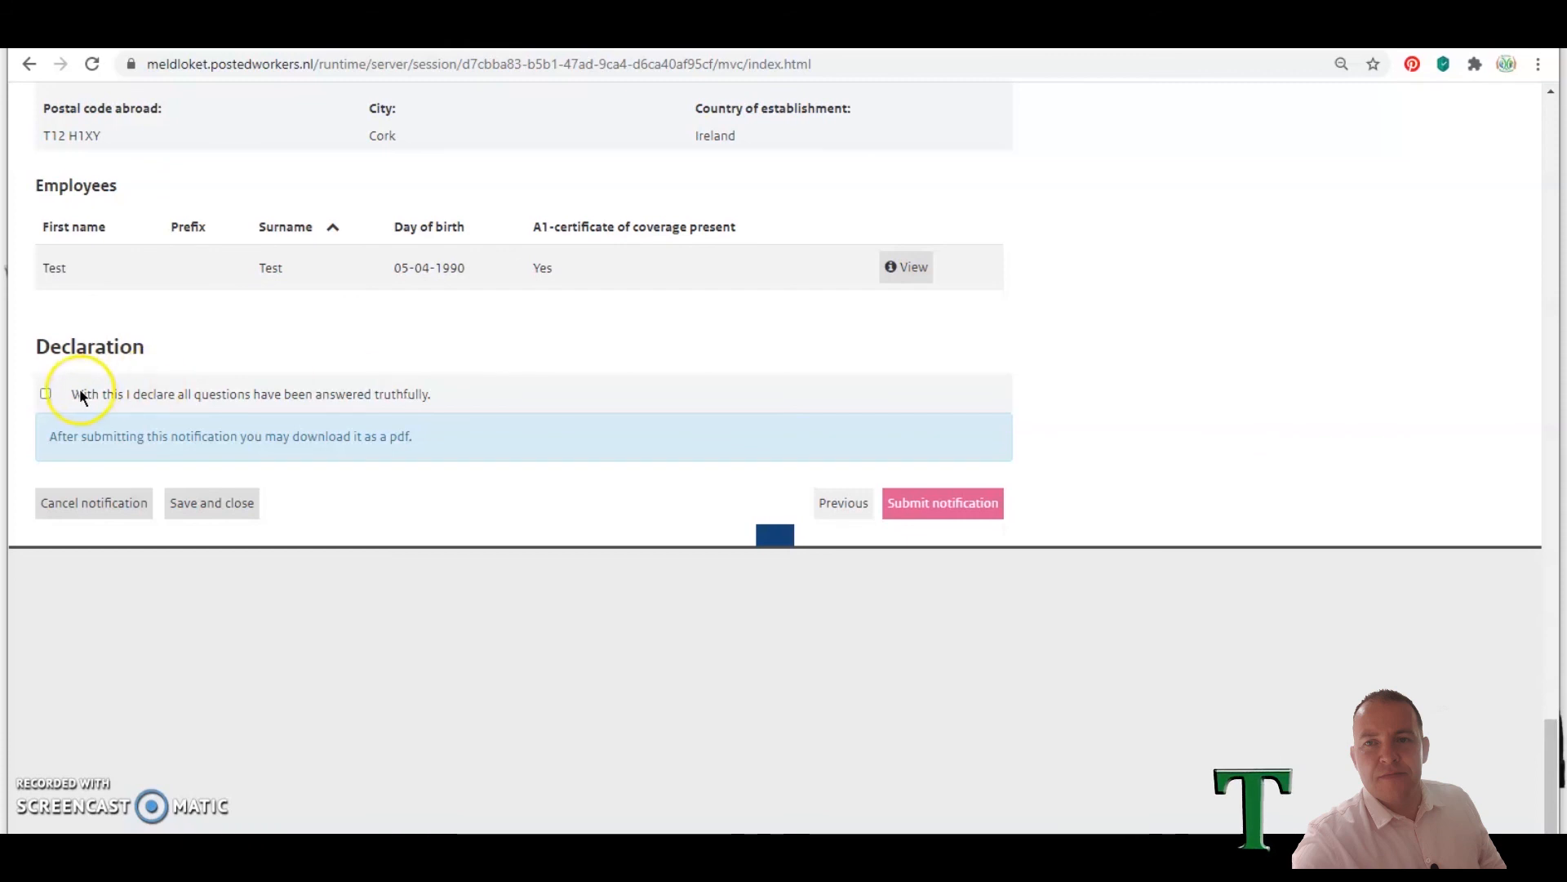
click(45, 394)
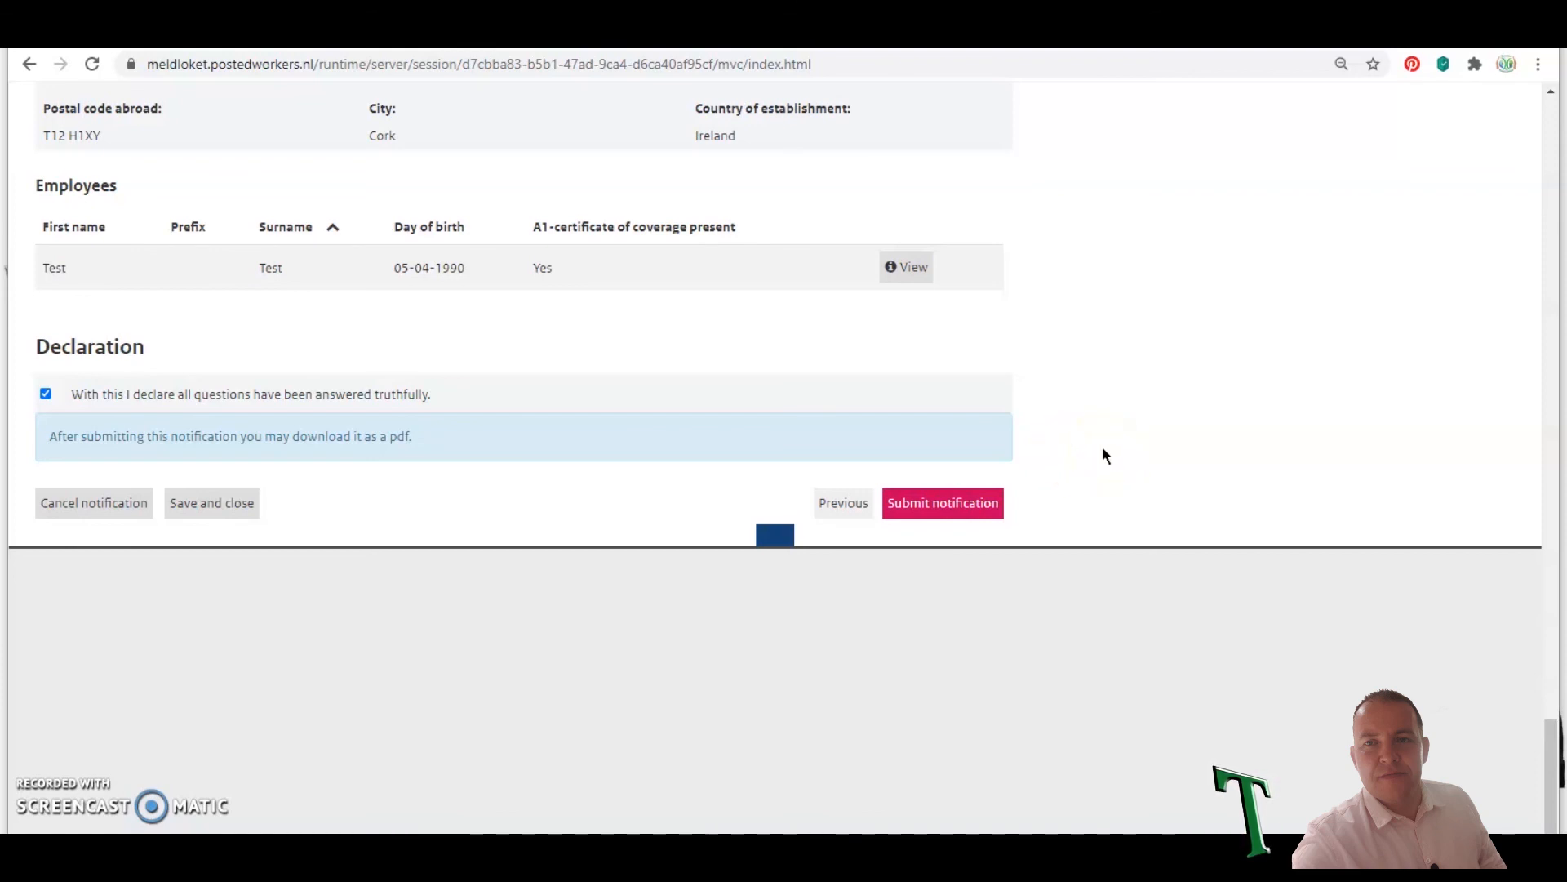
click(940, 506)
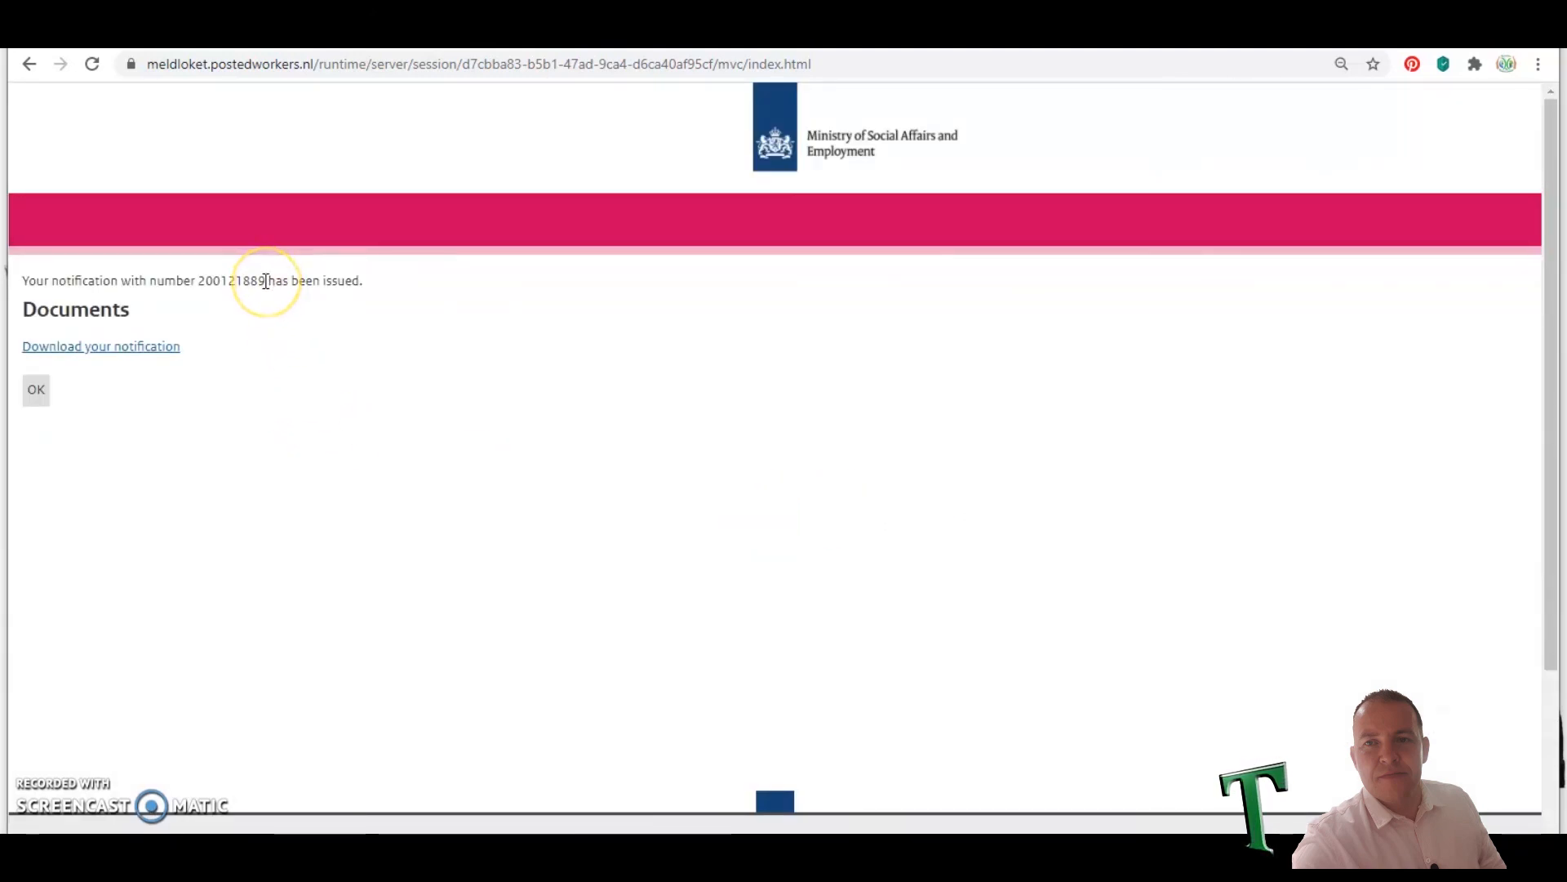
- Highlight the issued notification number and download the notification as the PDF file Melding
drag(265, 281, 200, 282)
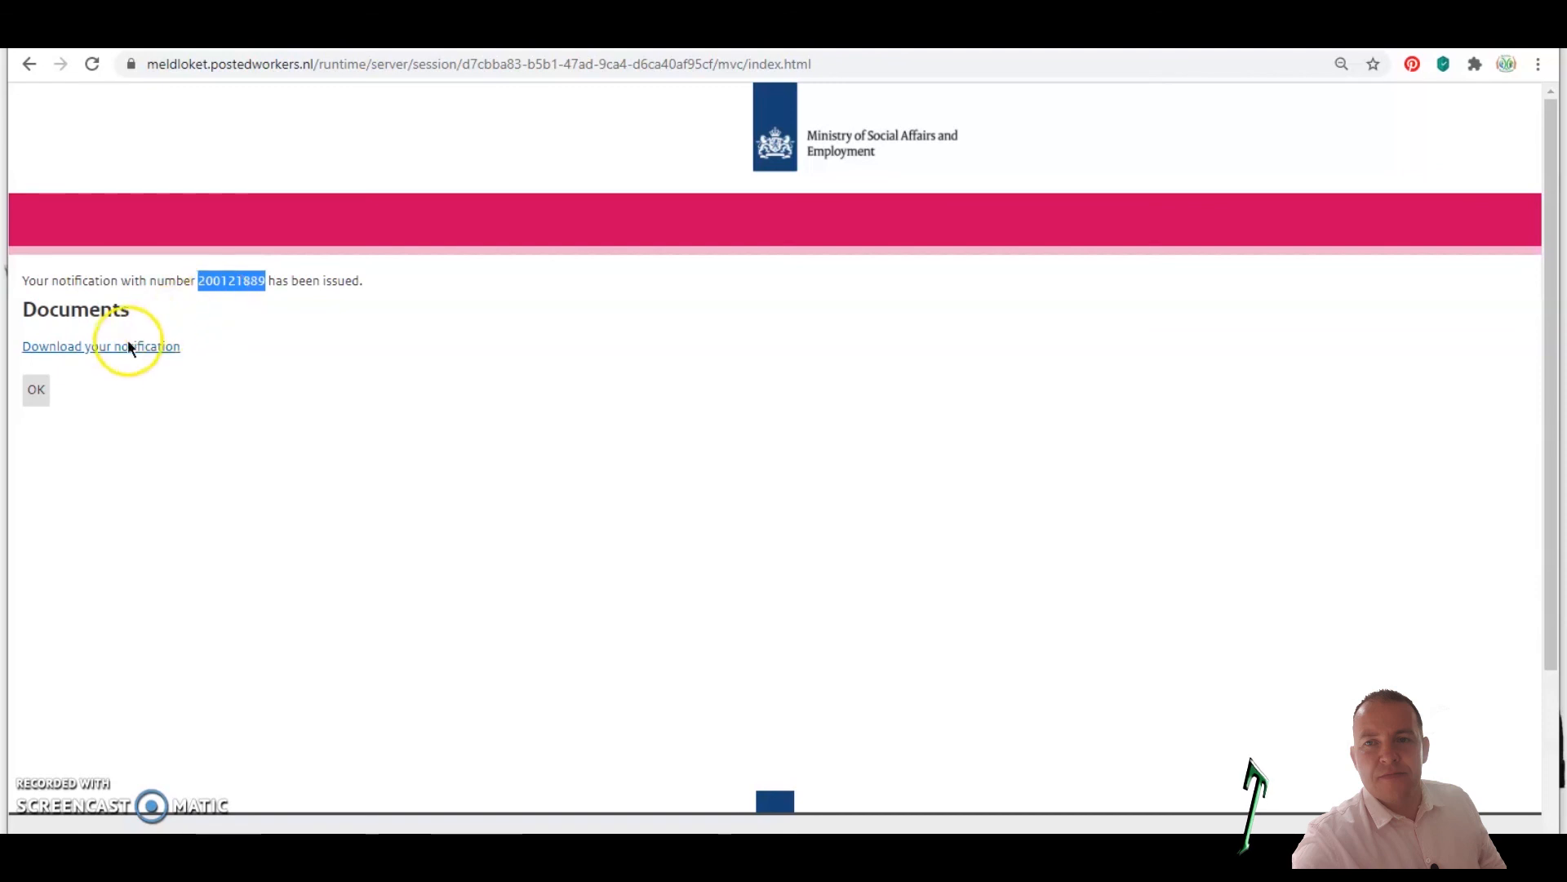
click(108, 352)
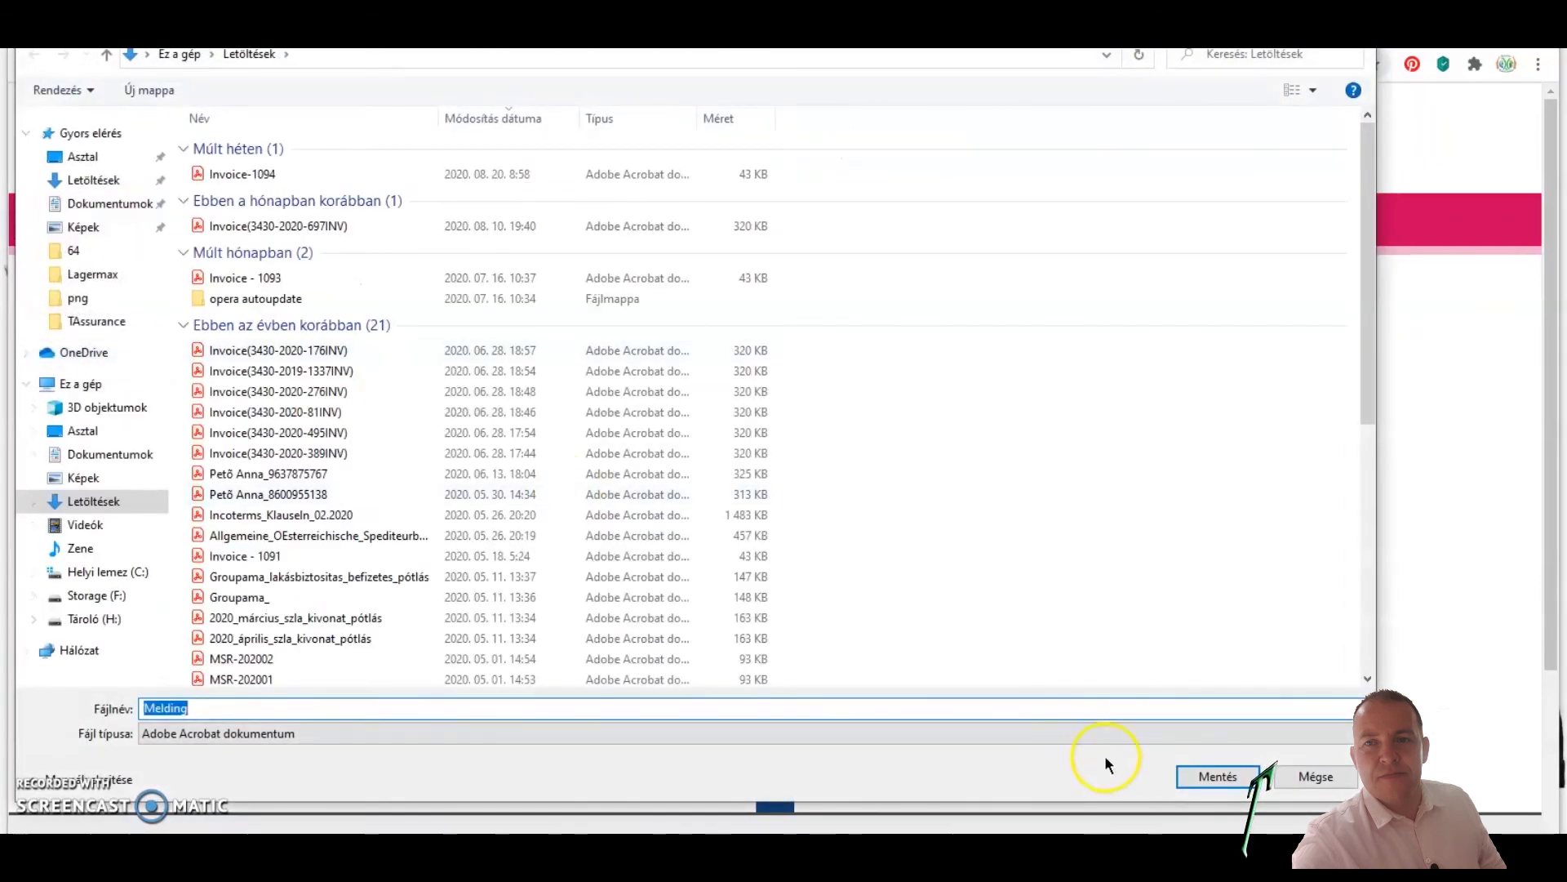
click(1213, 783)
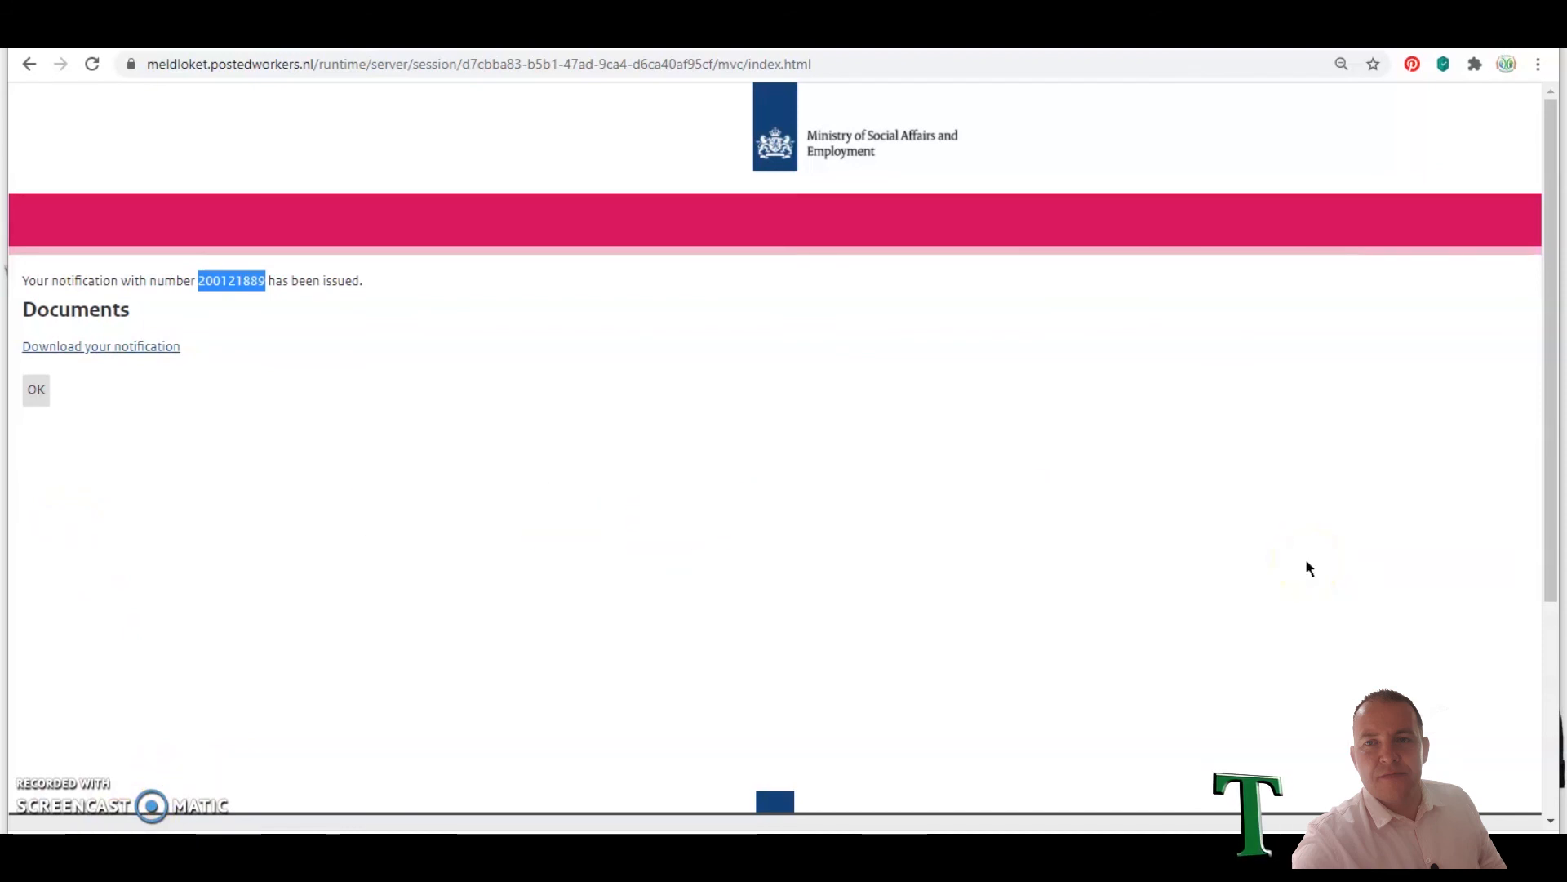
- Open the downloaded Melding.pdf from the browser's downloads to view the personal copy, and return to the notification confirmation page
key(ctrl+j)
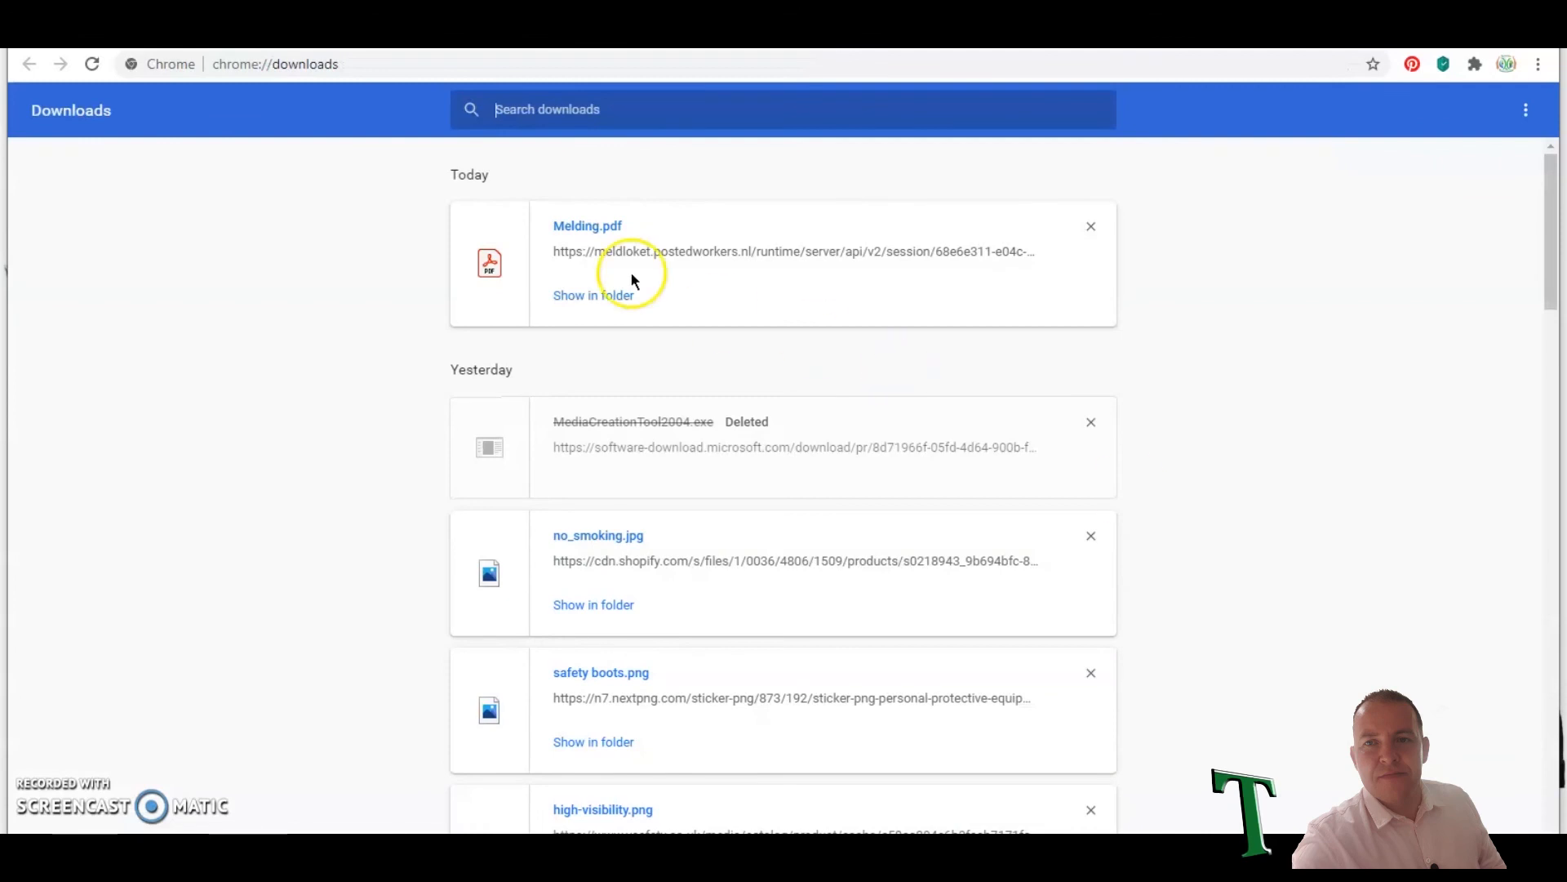
click(597, 232)
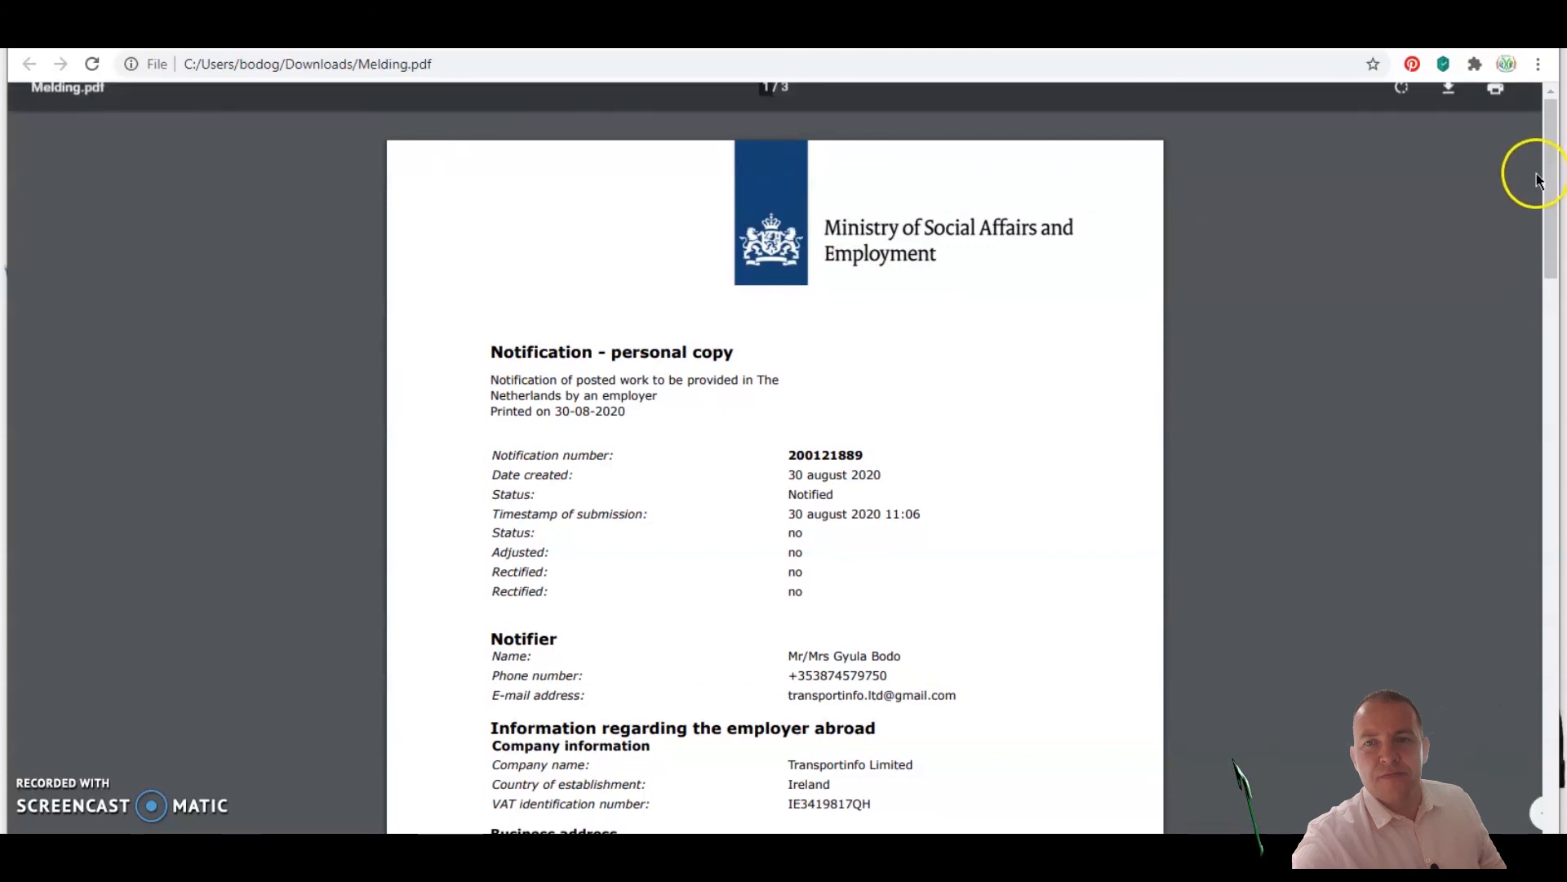
mouse_move(1548, 156)
mouse_down()
mouse_move(1549, 179)
mouse_move(1549, 143)
mouse_up()
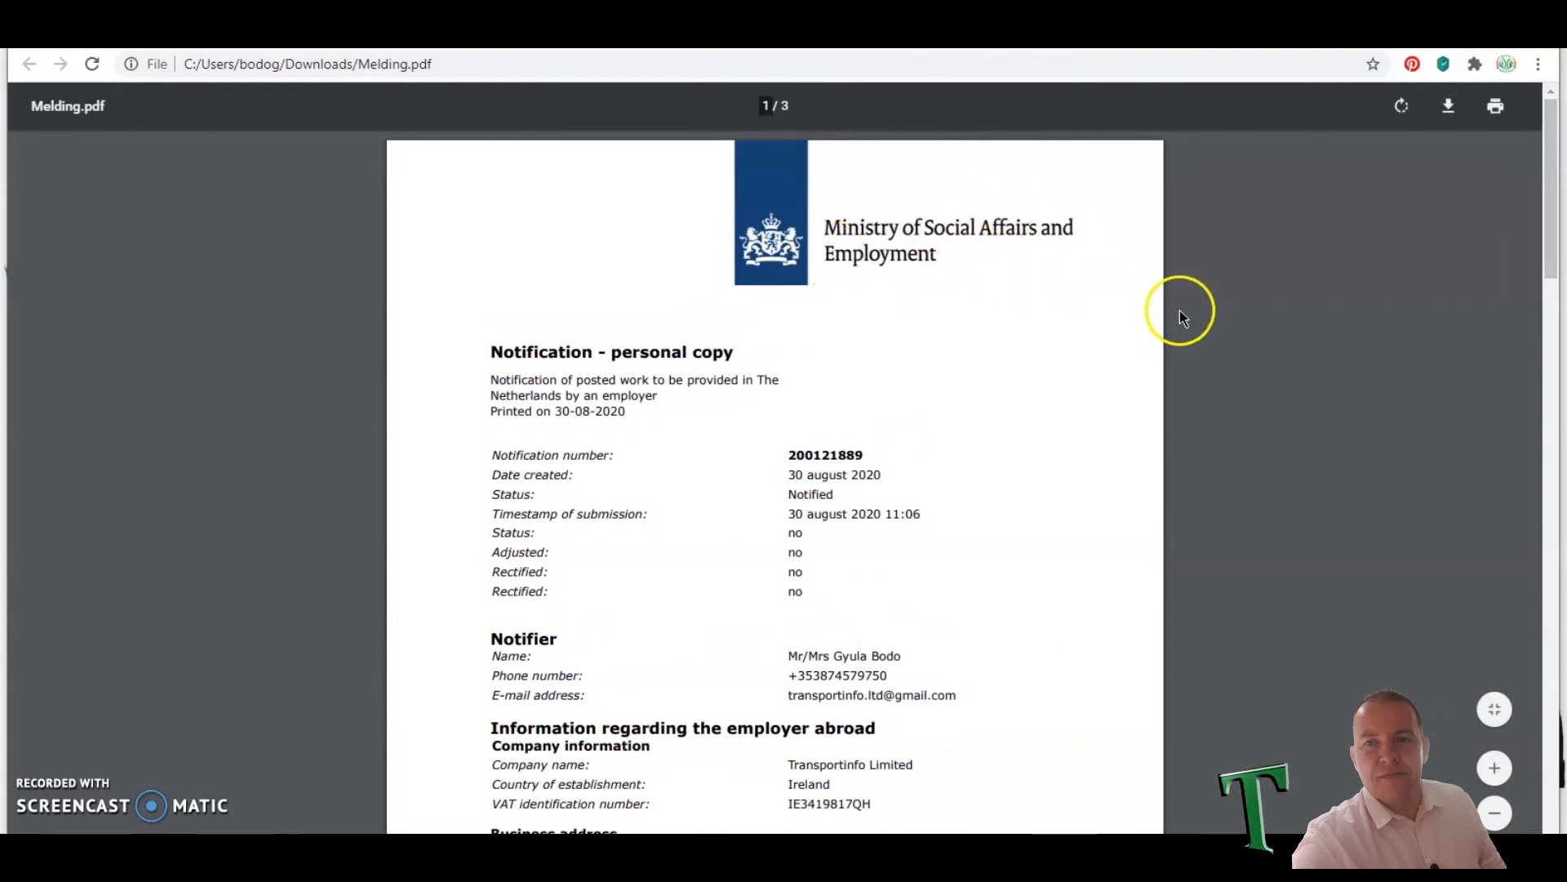
drag(1546, 186, 1551, 93)
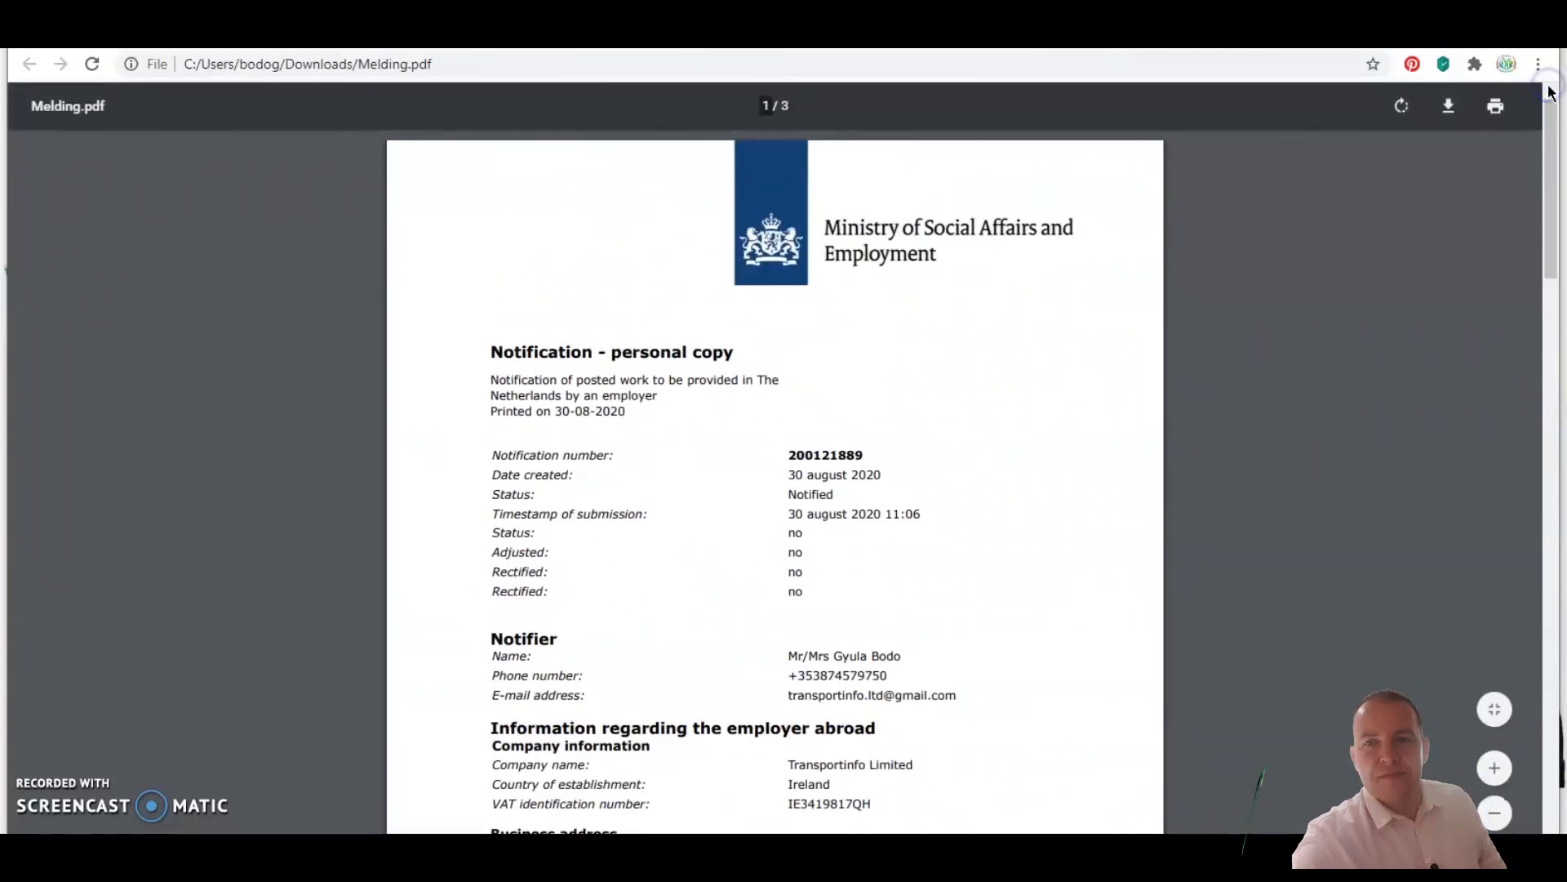
click(179, 35)
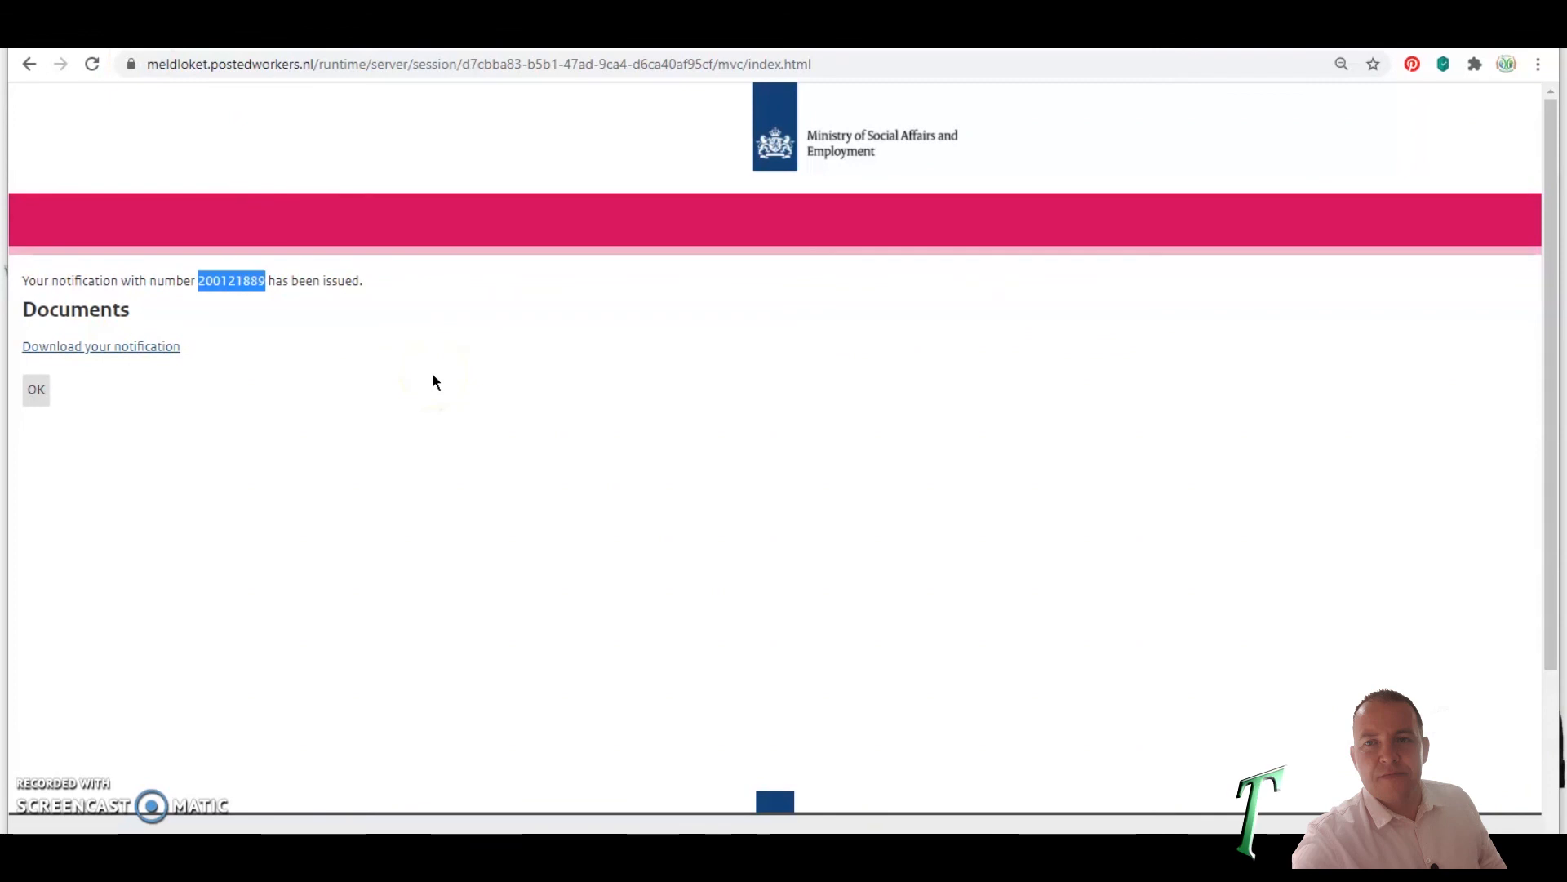
click(220, 369)
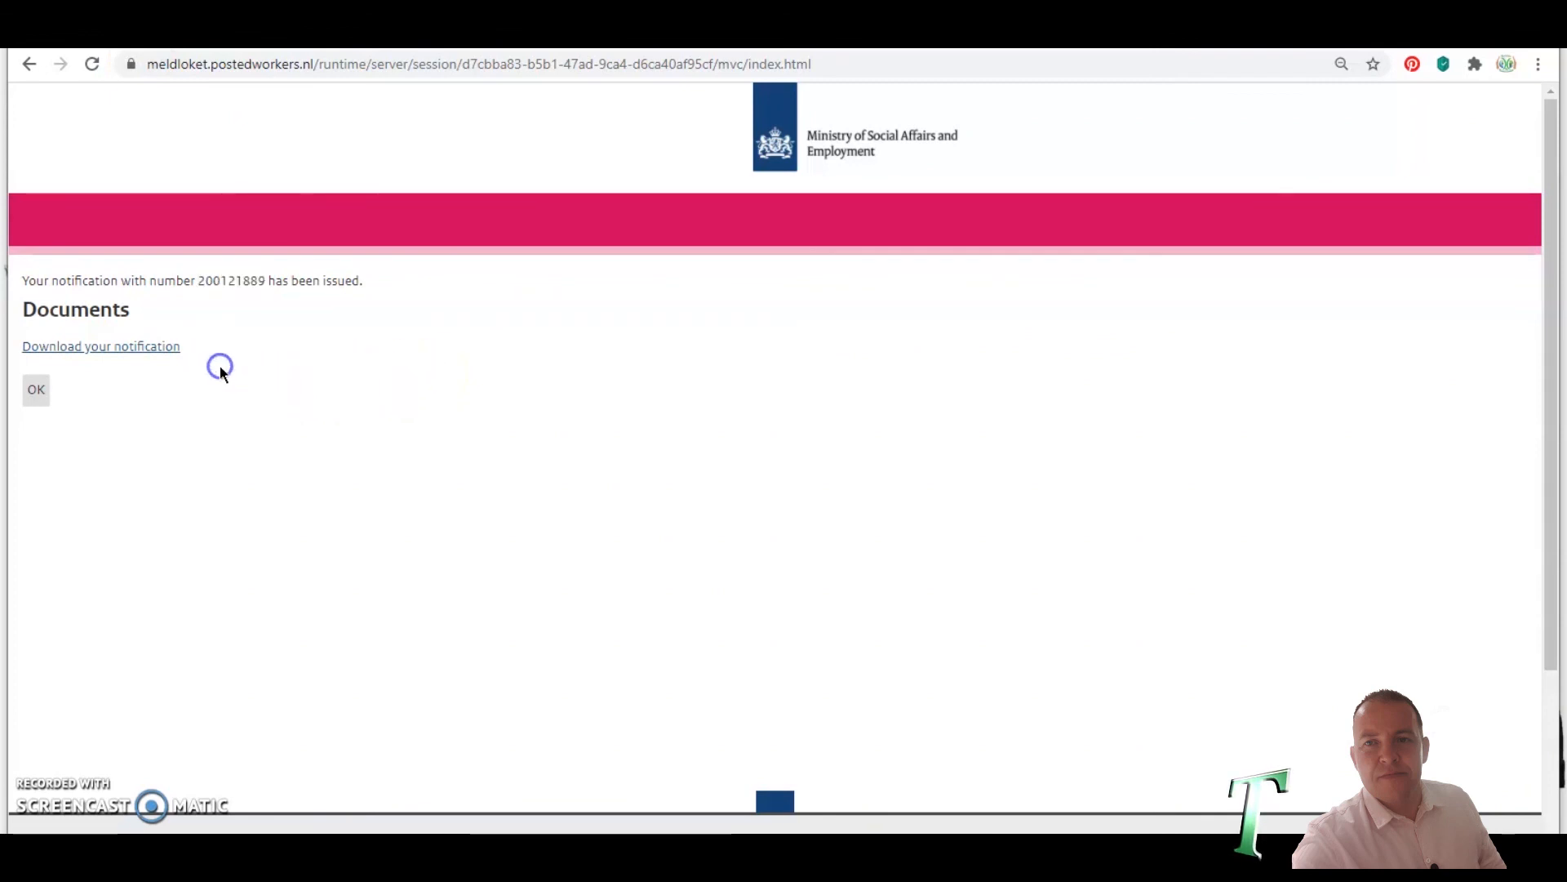